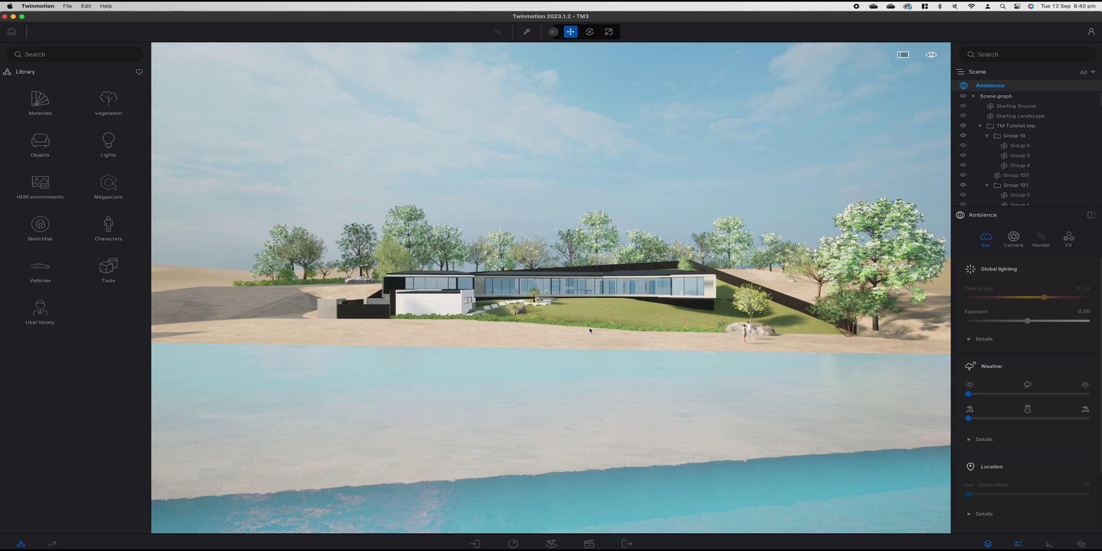
# Survey the house exterior from the water's edge up to the glazed terrace
pyautogui.press('w')
pyautogui.click(583, 361)
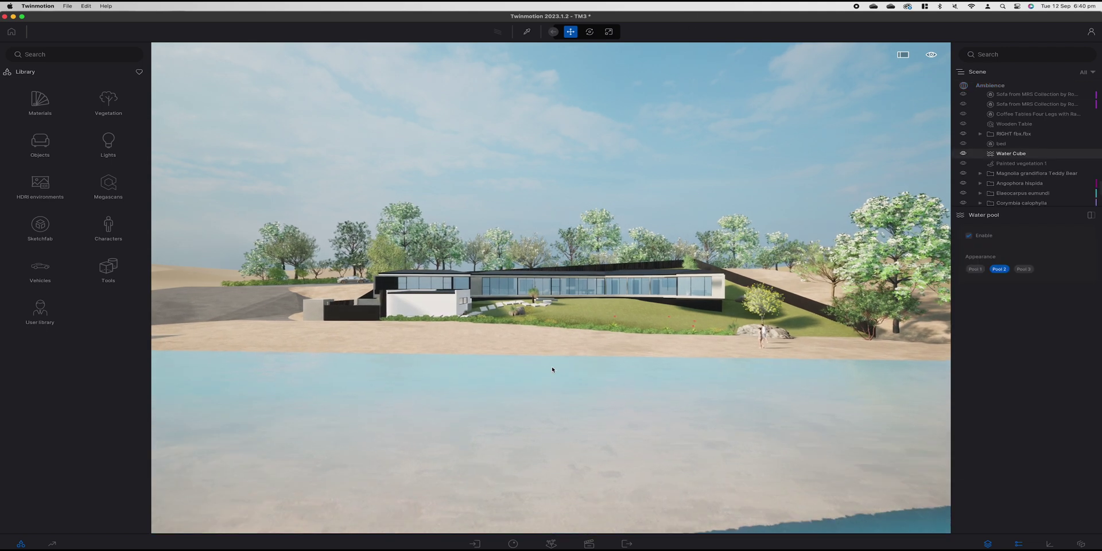
pyautogui.press('Up')
pyautogui.press('Up')
pyautogui.press('Up')
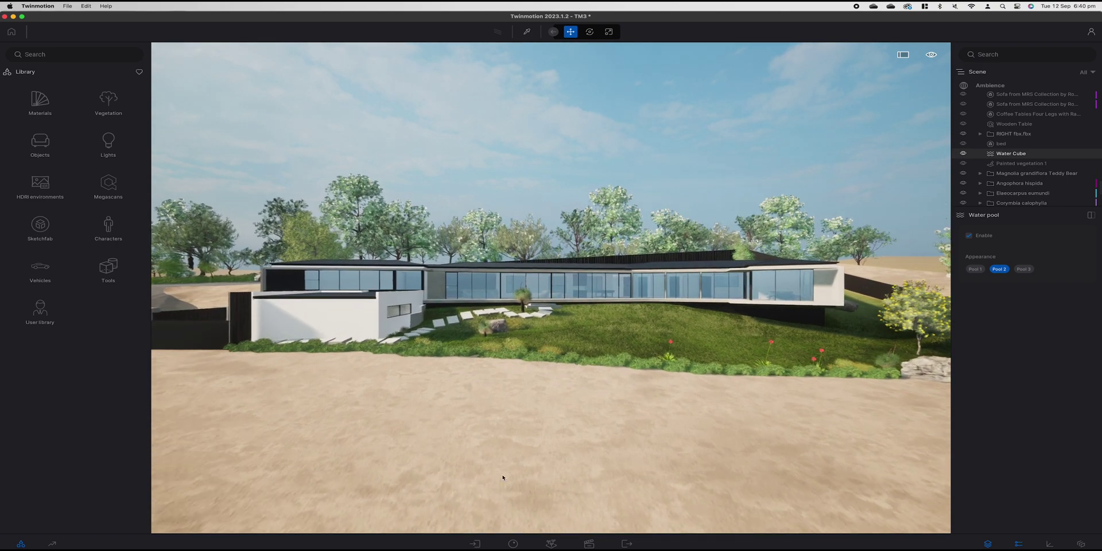
pyautogui.press('Up')
pyautogui.press('Up')
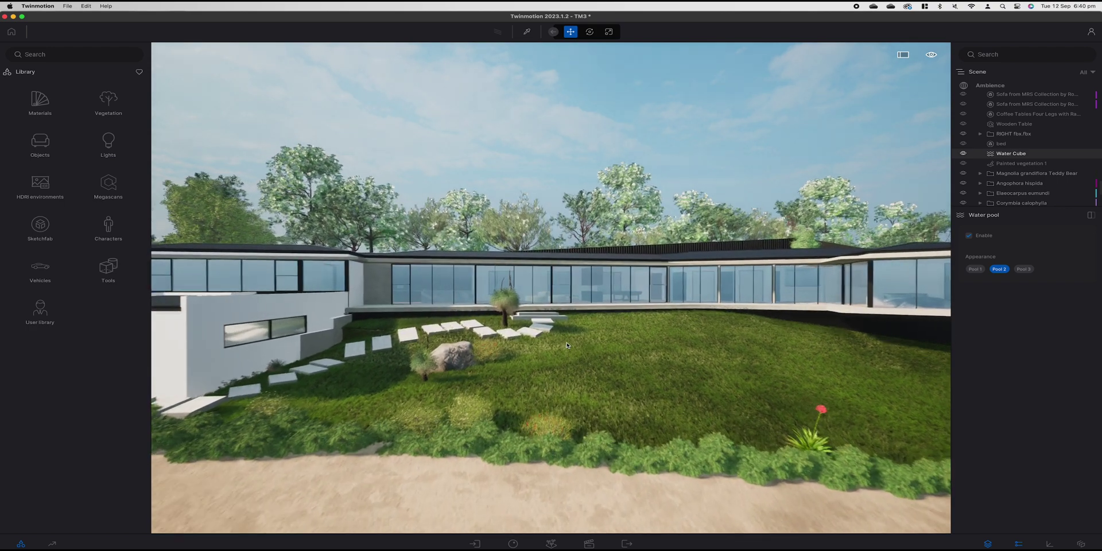
pyautogui.press('Up')
pyautogui.press('Left')
pyautogui.press('Left')
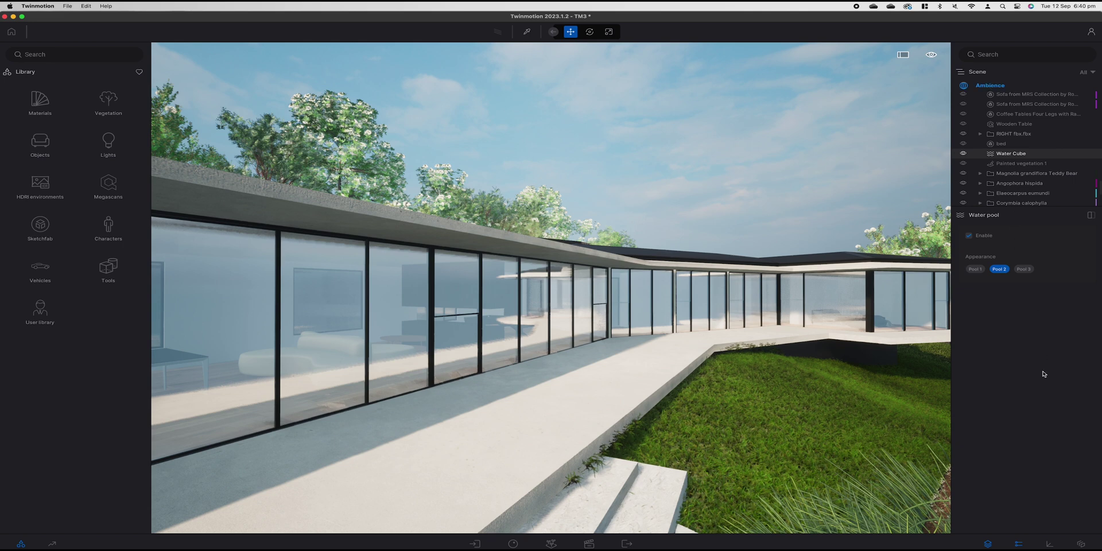
pyautogui.press('Escape')
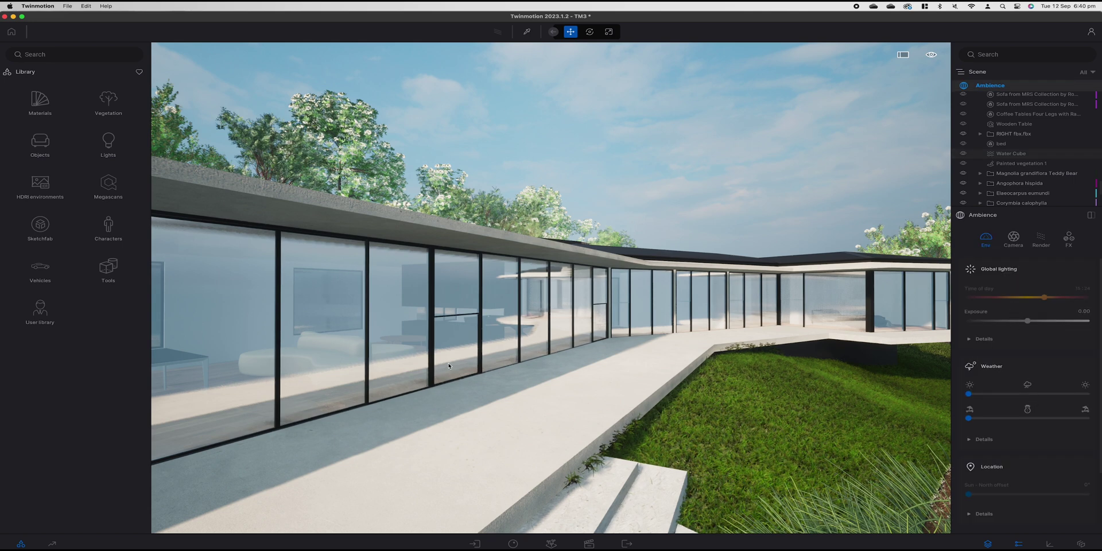
# Tour the living area and the terrace, ending inside the bedroom with its ceiling in view
pyautogui.press('a')
pyautogui.moveTo(480, 377); pyautogui.dragTo(539, 377, button='right')
pyautogui.press('a')
pyautogui.press('w')
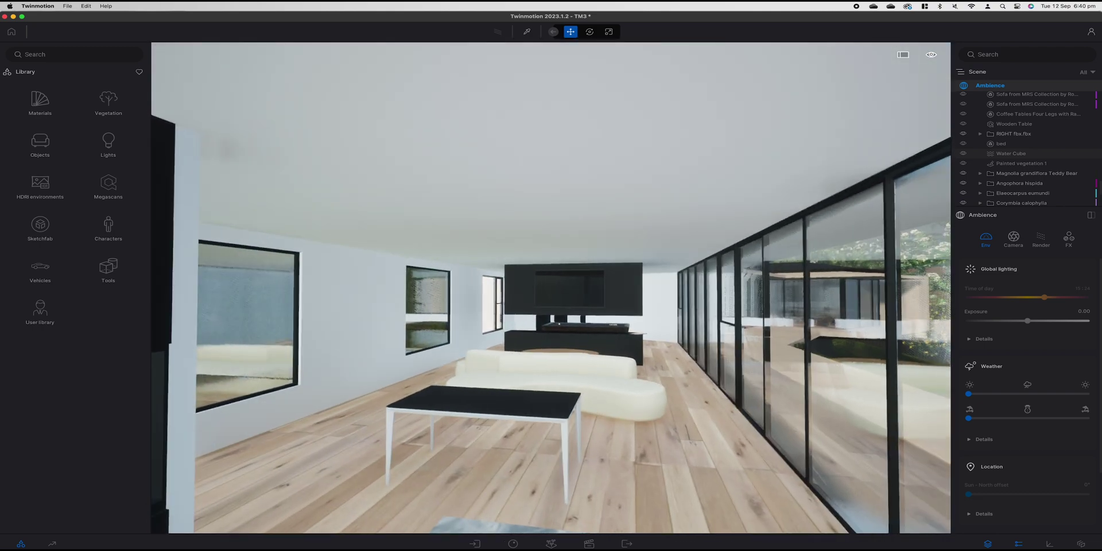
pyautogui.press('Up')
pyautogui.press('w')
pyautogui.press('a')
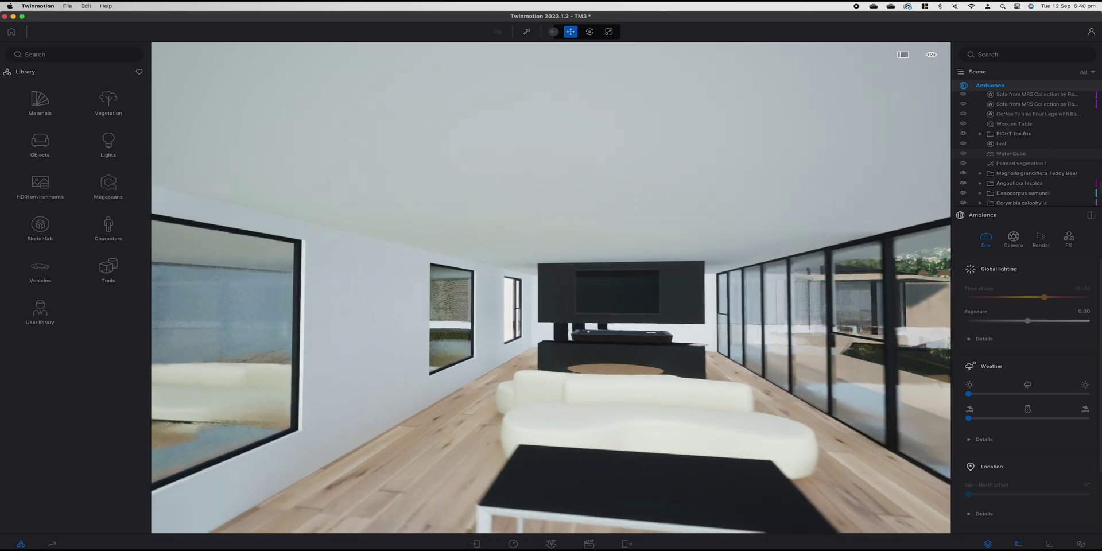
pyautogui.press('w')
pyautogui.press('d')
pyautogui.press('w')
pyautogui.press('d')
pyautogui.press('w')
pyautogui.press('d')
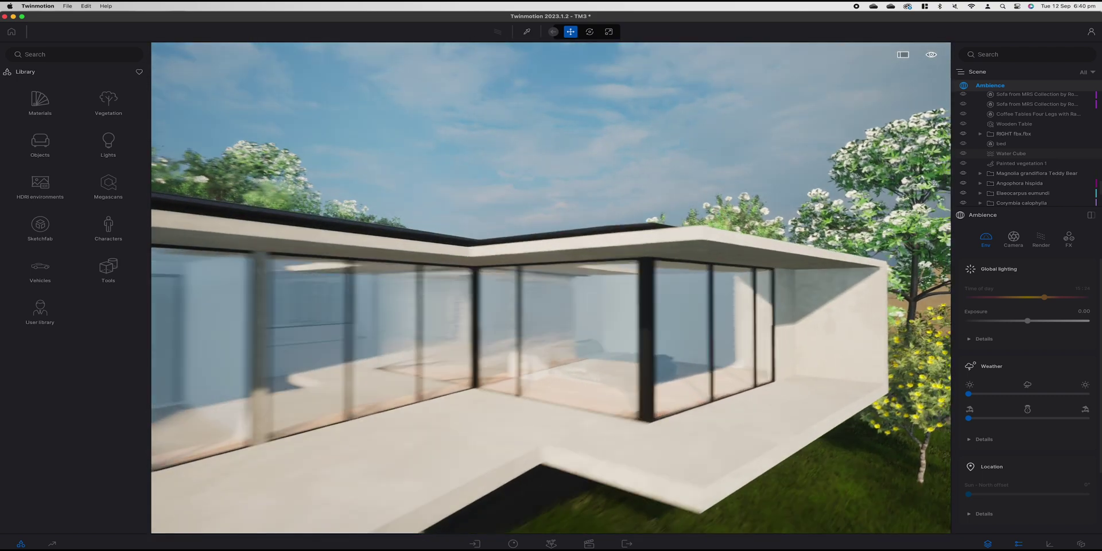
pyautogui.press('Up')
pyautogui.press('Left')
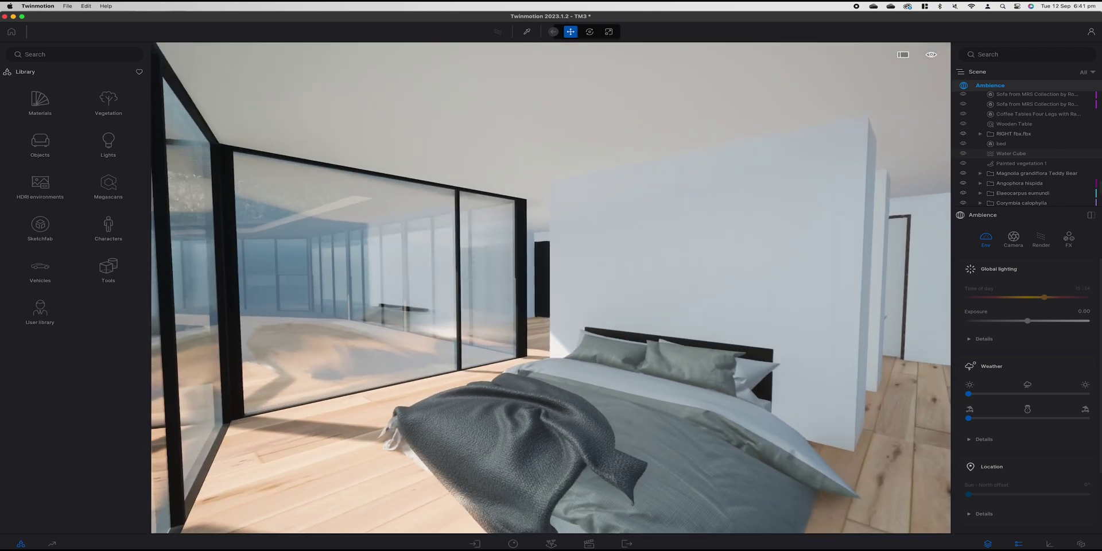
pyautogui.moveTo(476, 380); pyautogui.dragTo(519, 374, button='right')
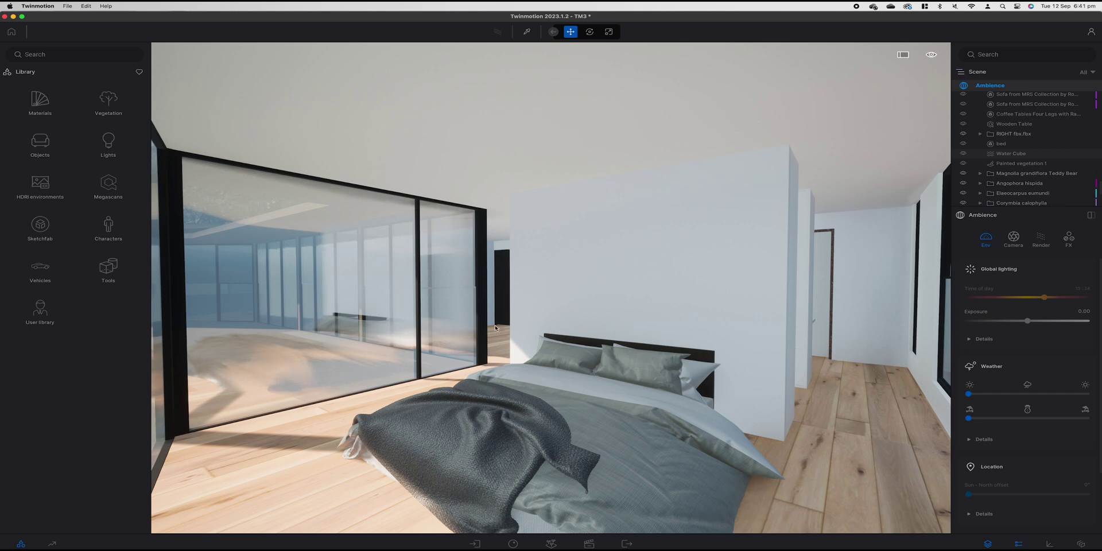
pyautogui.moveTo(495, 327); pyautogui.dragTo(494, 348, button='right')
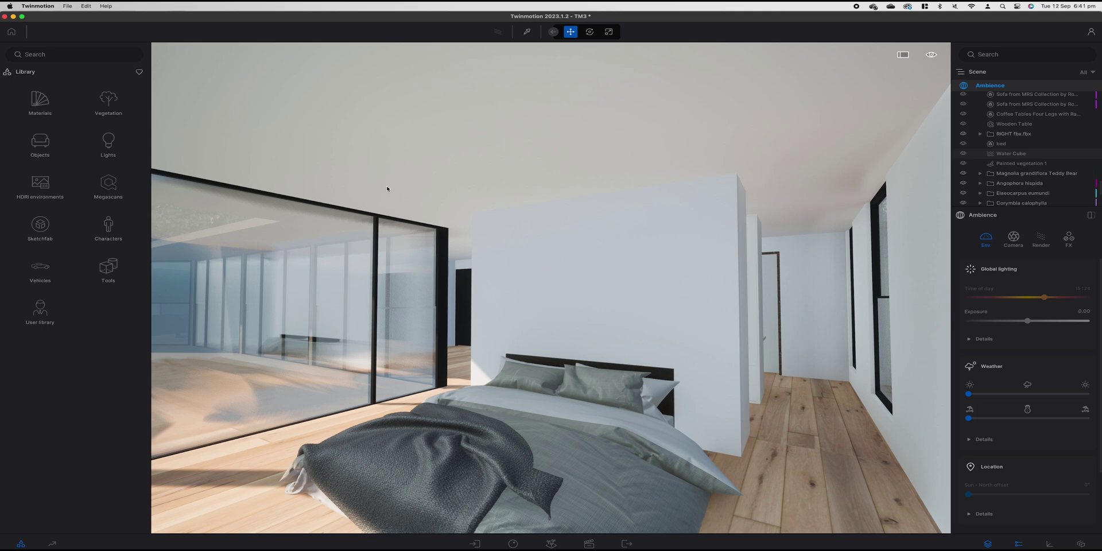
# Search the Sketchfab library for "downlight", preview a recessed downlight model, and clear the search
pyautogui.click(50, 224)
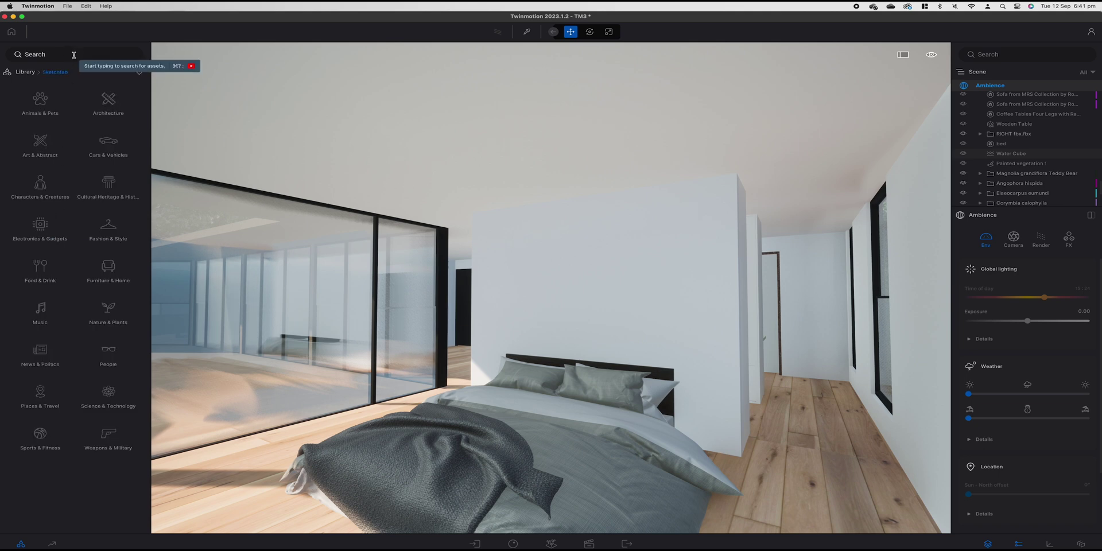
pyautogui.click(74, 54)
pyautogui.write('downlight')
pyautogui.press('Return')
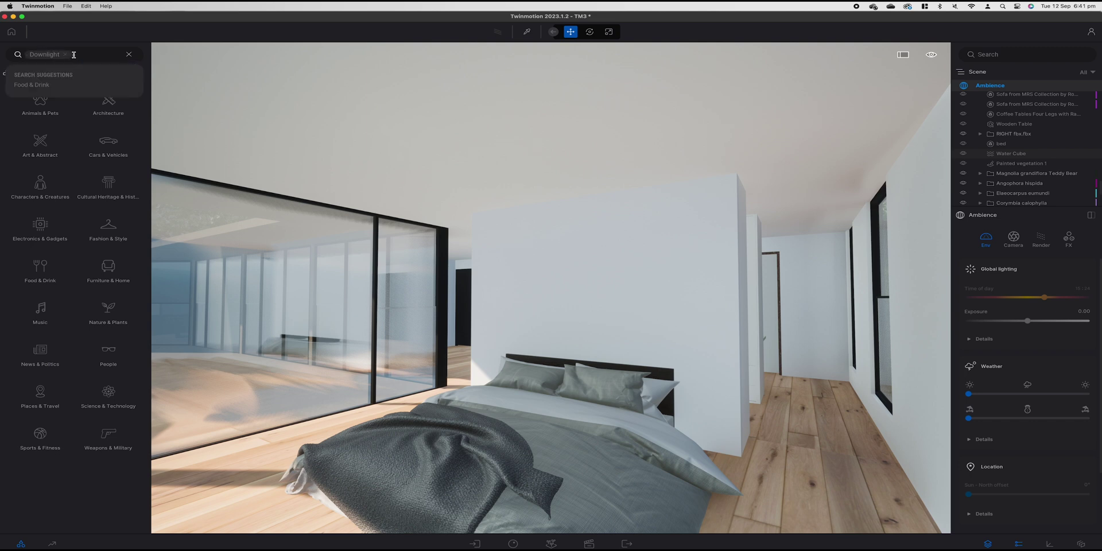
pyautogui.moveTo(98, 231)
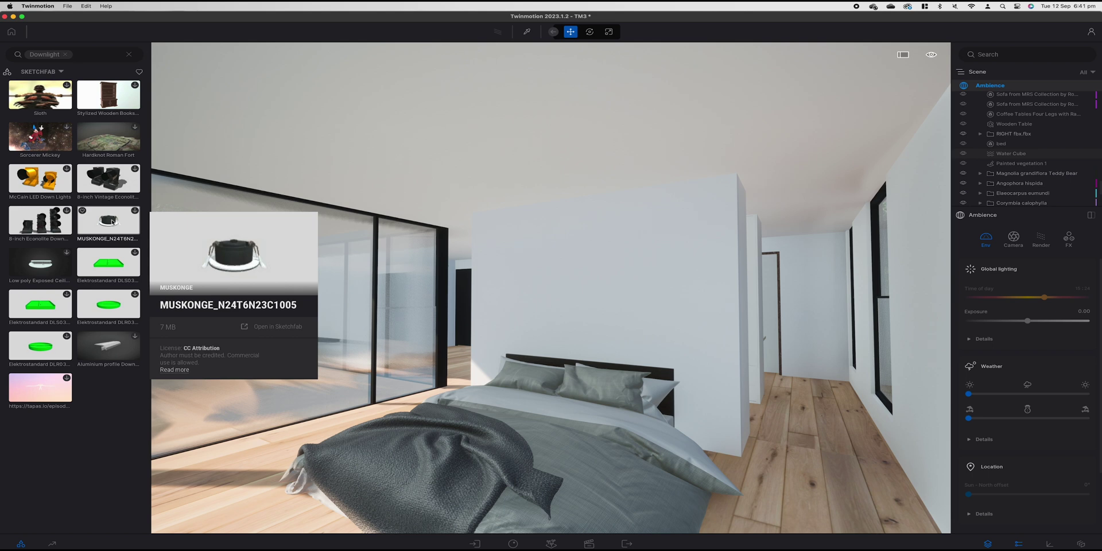
pyautogui.click(131, 54)
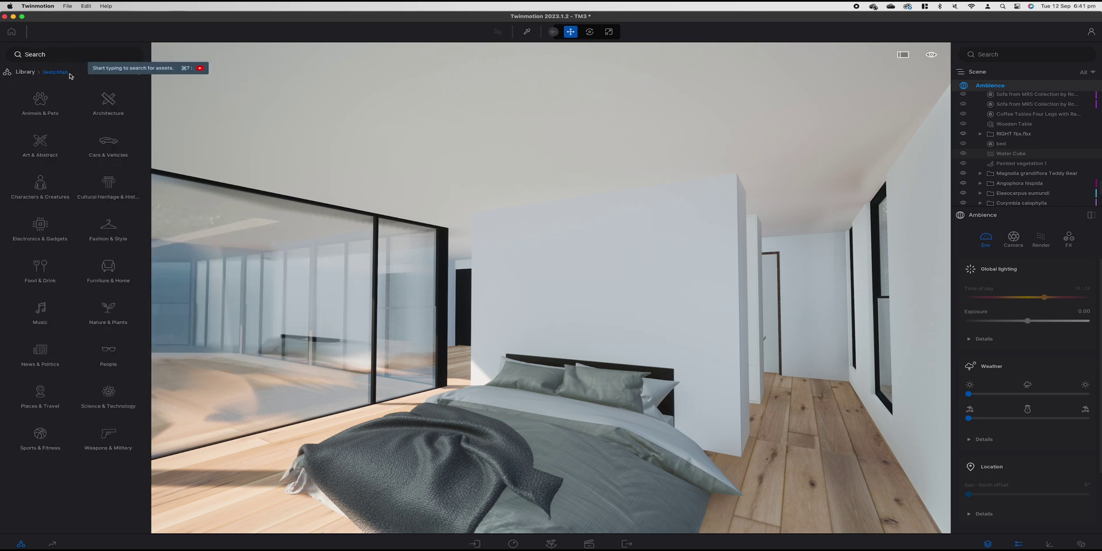
# Place a Base circle 10m primitive on the ceiling above the bed
pyautogui.click(26, 73)
pyautogui.click(43, 154)
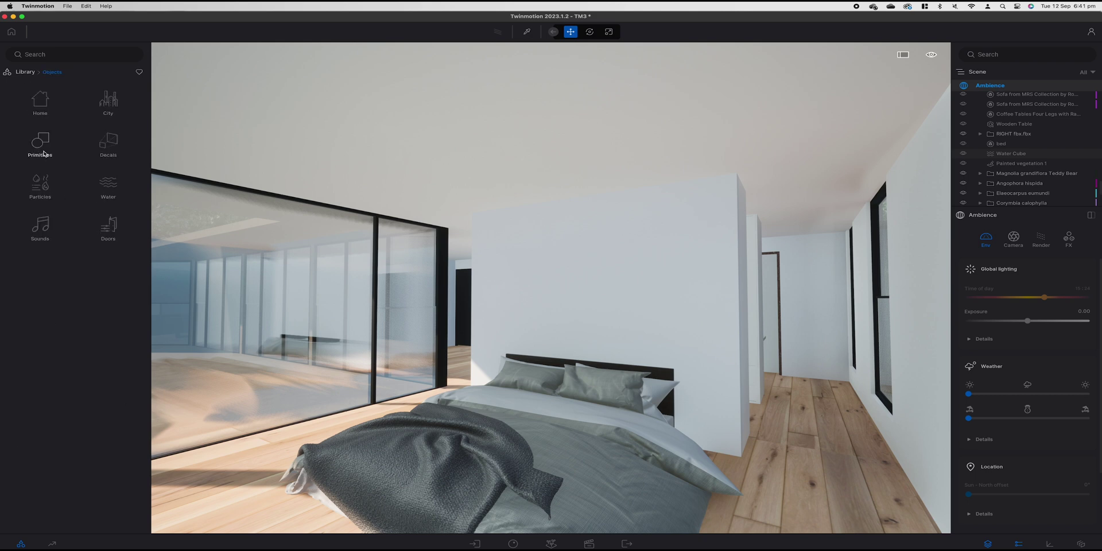
pyautogui.click(46, 146)
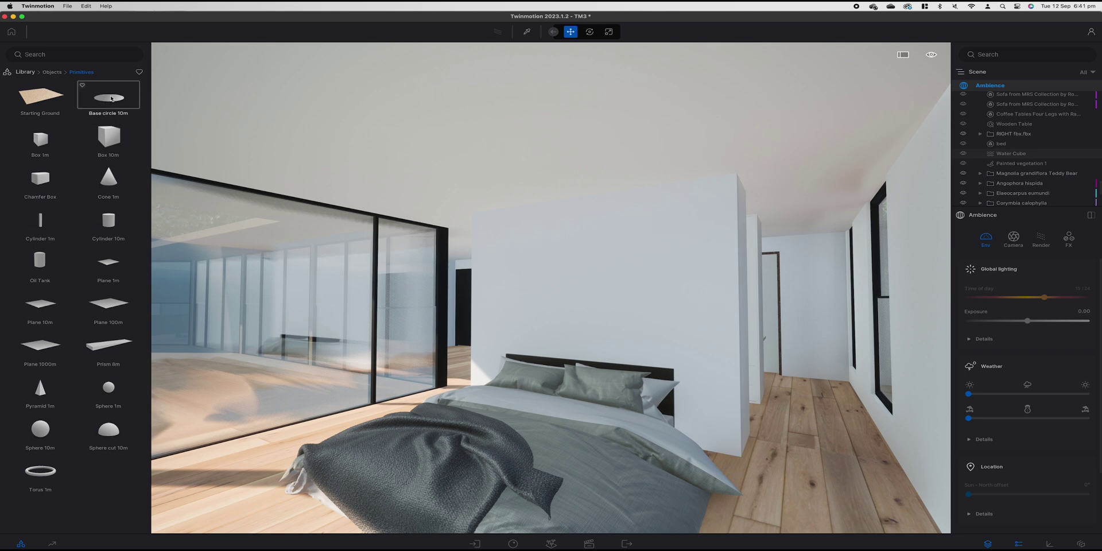
pyautogui.moveTo(535, 164); pyautogui.dragTo(536, 137)
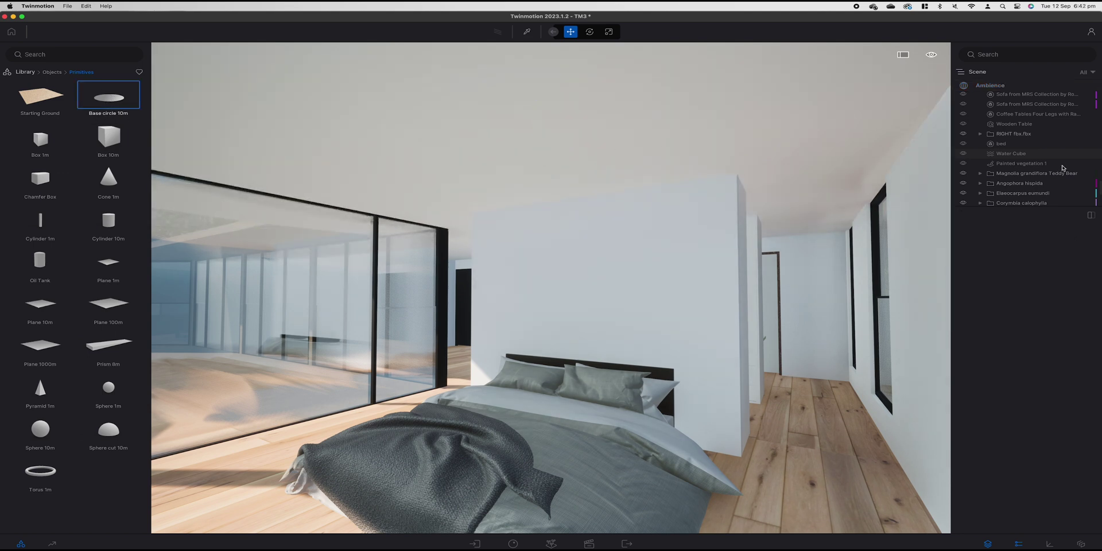
pyautogui.click(540, 144)
# Scale the ceiling circle down uniformly to the size of a small downlight
pyautogui.press('r')
pyautogui.click(540, 145)
pyautogui.press('s')
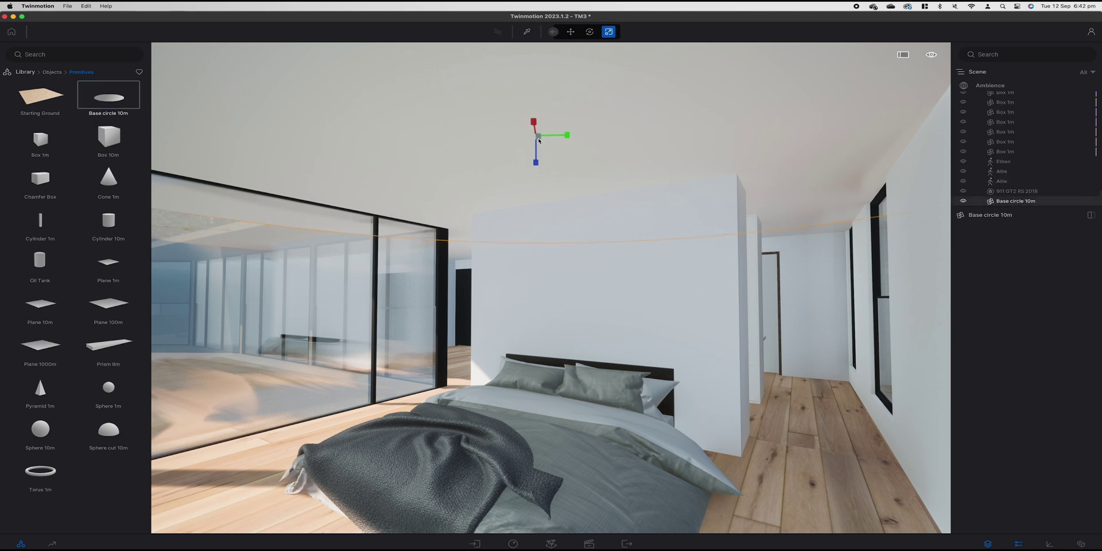
pyautogui.press('Return')
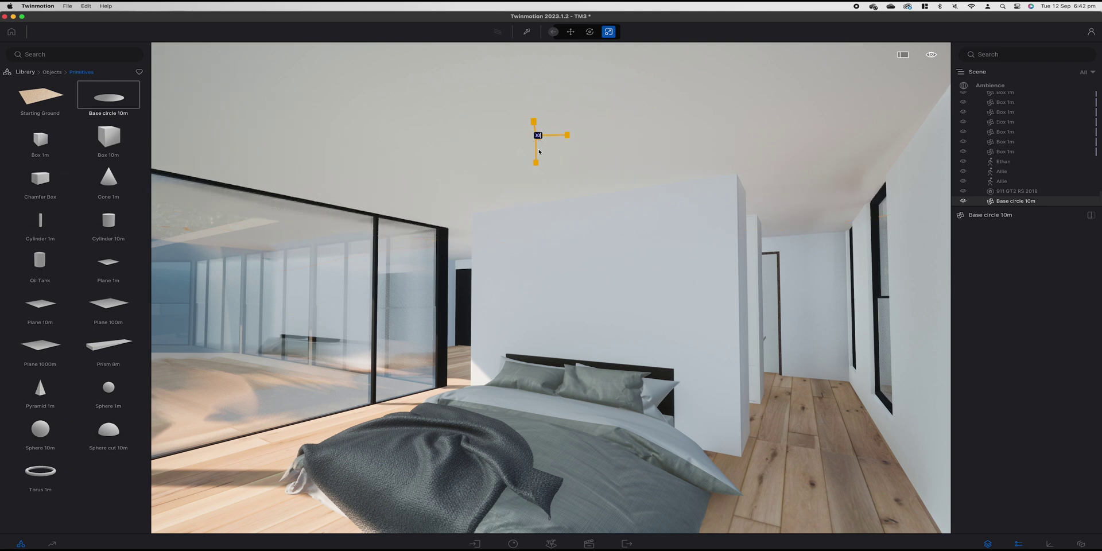
# Make one vertical copy of the small ceiling circle just below it, using the Copy option
pyautogui.press('m')
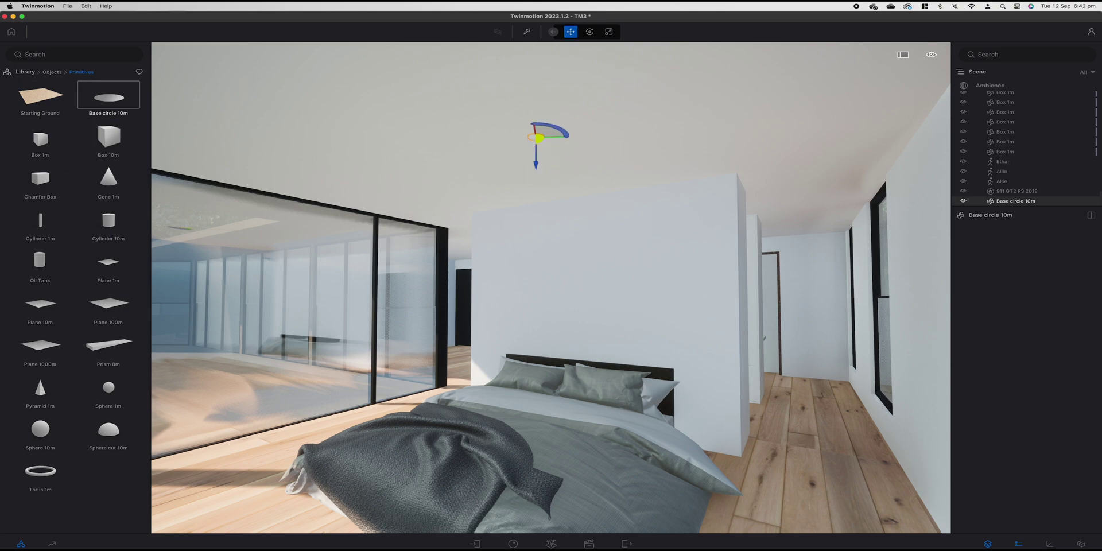
pyautogui.press('q')
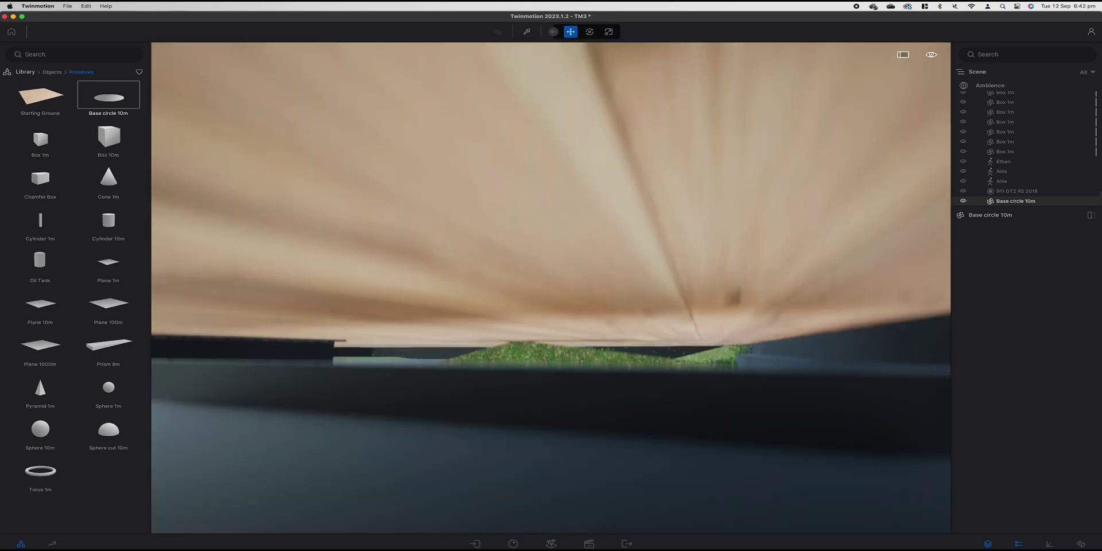
pyautogui.press('e')
pyautogui.press('s')
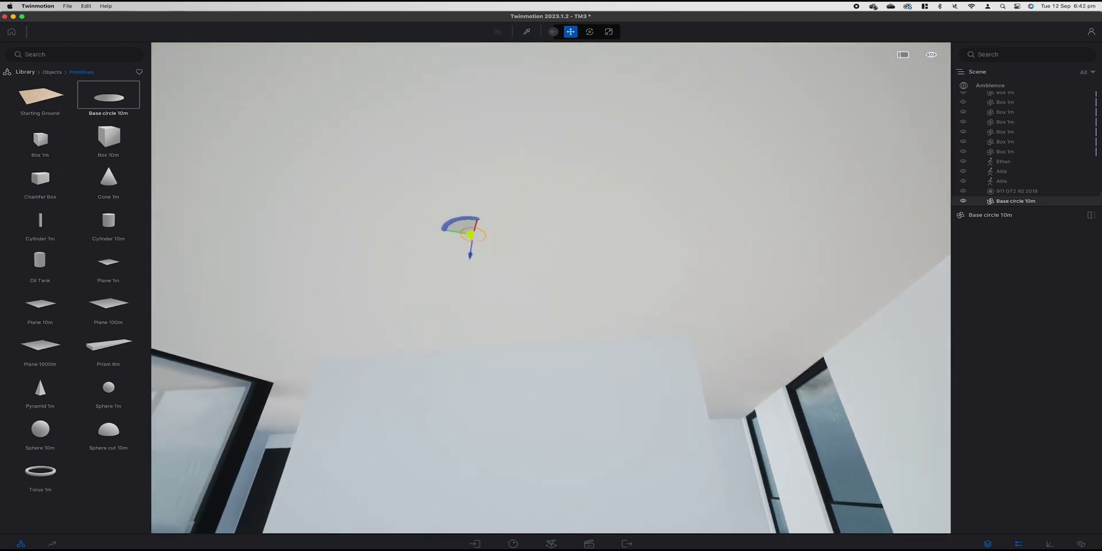
pyautogui.moveTo(472, 260); pyautogui.dragTo(472, 259)
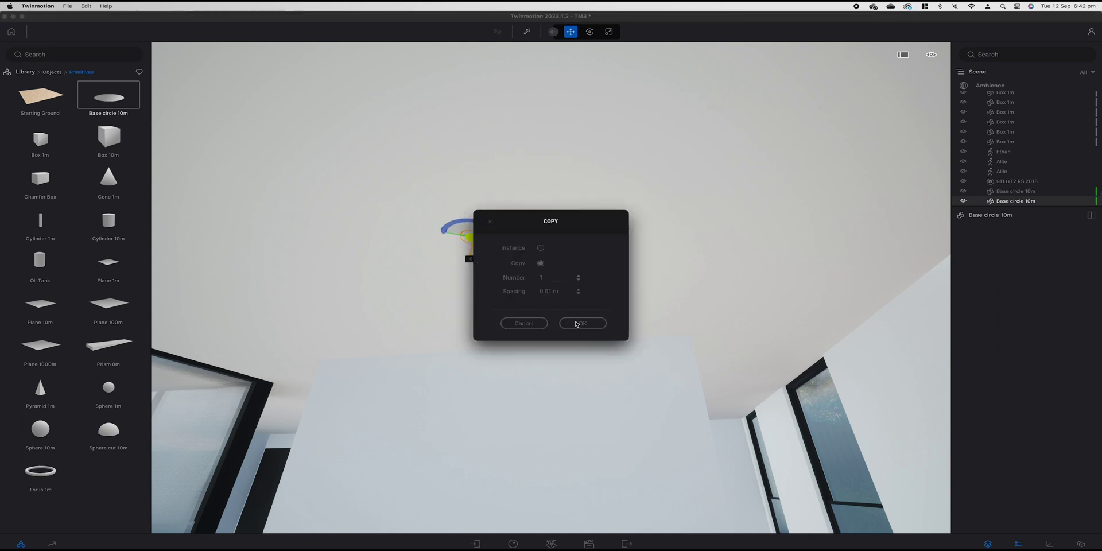
pyautogui.click(576, 324)
# Rescale the copied circle slightly and uniformly relative to the original disc
pyautogui.press('space')
pyautogui.press('space')
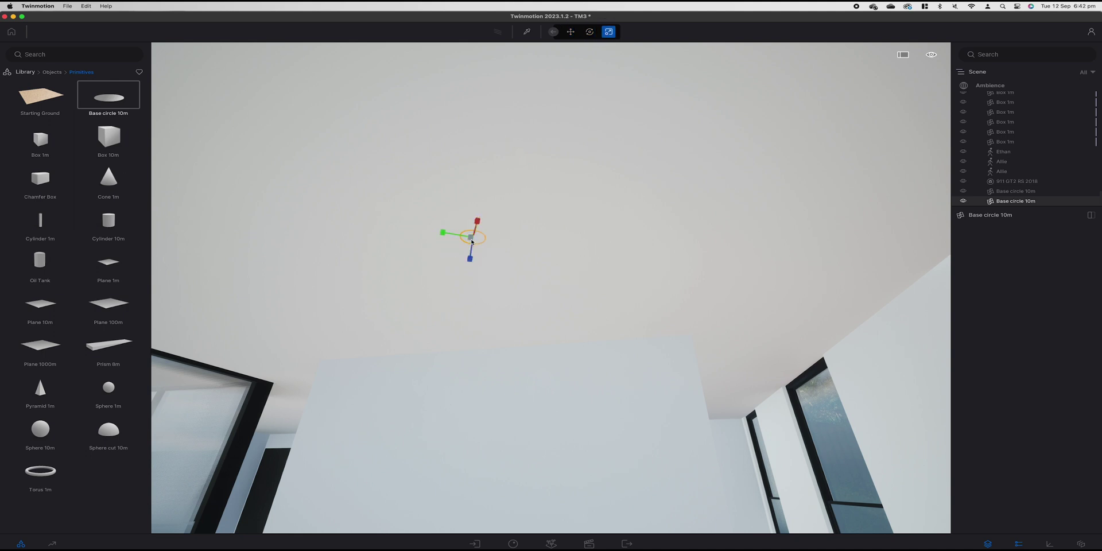
pyautogui.moveTo(472, 242); pyautogui.dragTo(473, 241)
pyautogui.moveTo(473, 242); pyautogui.dragTo(698, 262, button='right')
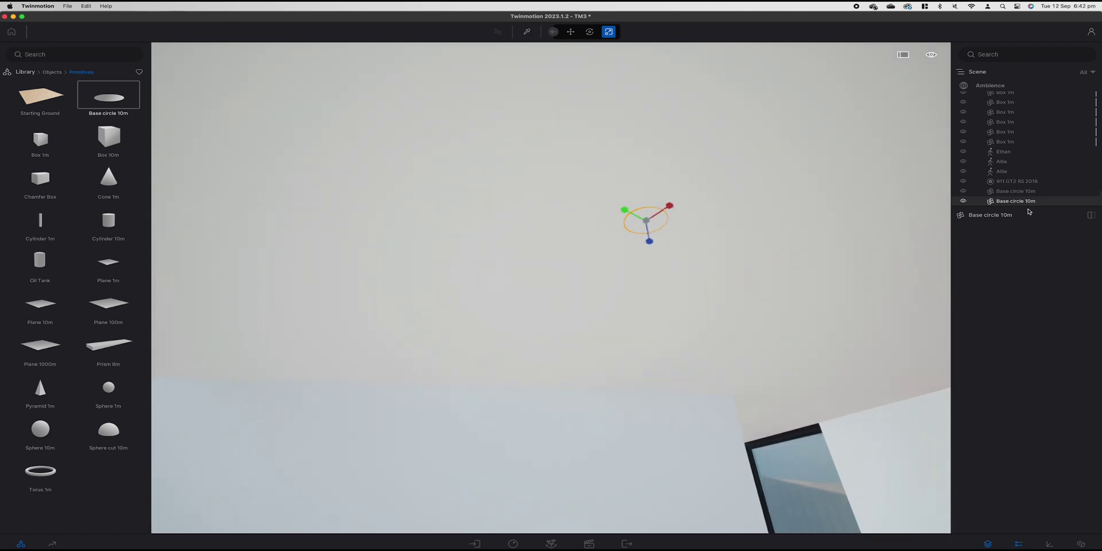
# Select both downlight circles together and adjust their height against the ceiling
pyautogui.keyDown('shift'); pyautogui.click(1024, 193); pyautogui.keyUp('shift')
pyautogui.press('w')
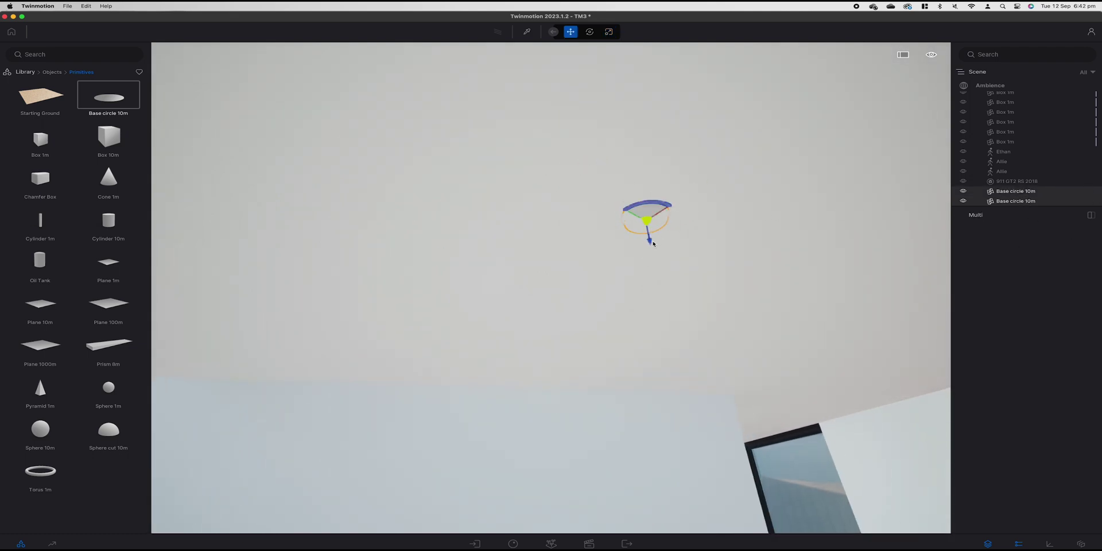
pyautogui.moveTo(649, 225)
pyautogui.mouseDown()
pyautogui.moveTo(646, 255)
pyautogui.moveTo(649, 213)
pyautogui.mouseUp()
pyautogui.click(1010, 201)
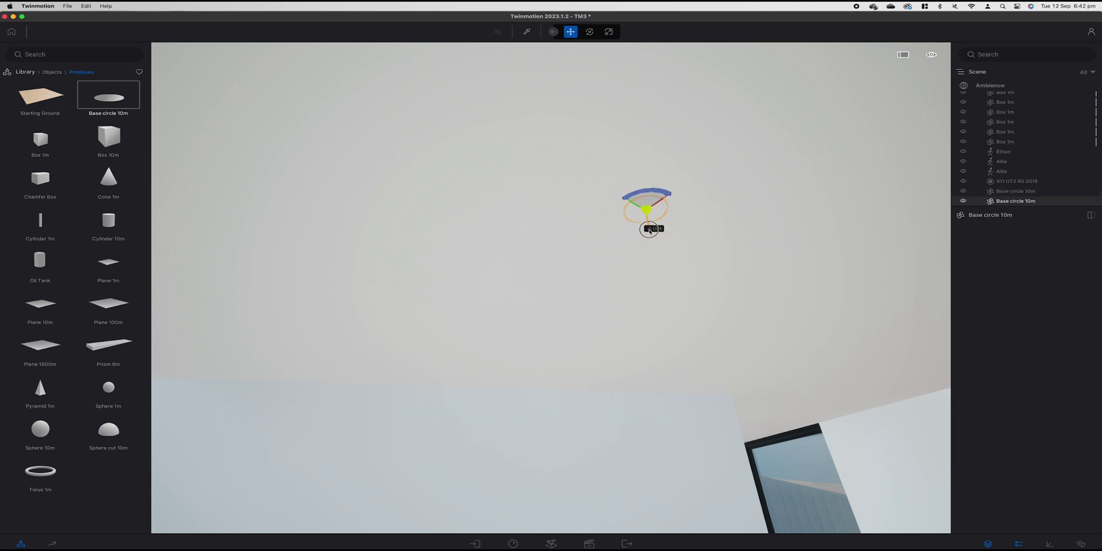
pyautogui.keyDown('shift'); pyautogui.click(1025, 191); pyautogui.keyUp('shift')
pyautogui.moveTo(649, 225); pyautogui.dragTo(654, 255)
# Apply the Brushed aluminium 01 metal material to the downlight disc
pyautogui.click(25, 72)
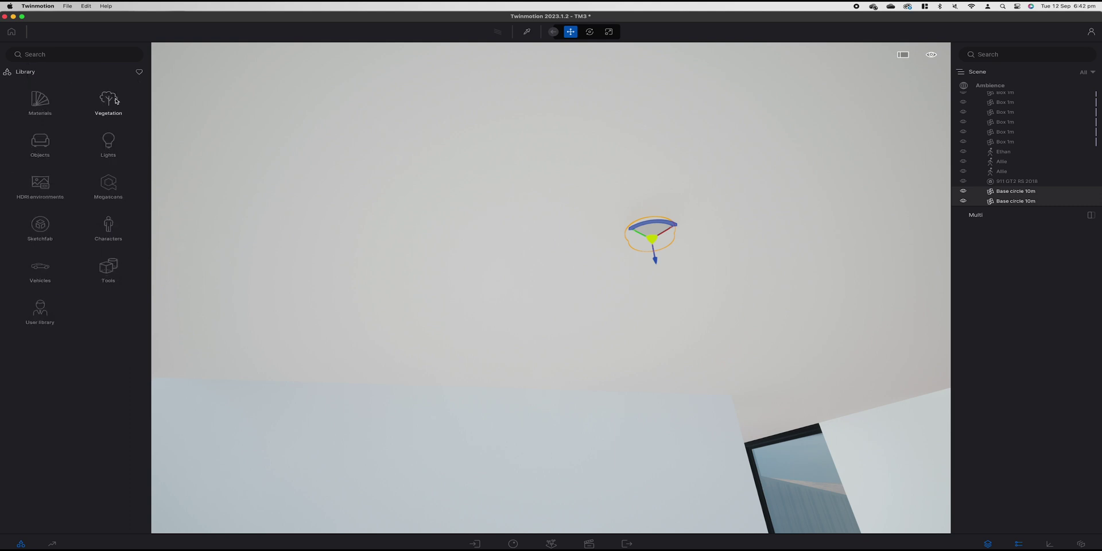
pyautogui.click(69, 112)
pyautogui.click(105, 101)
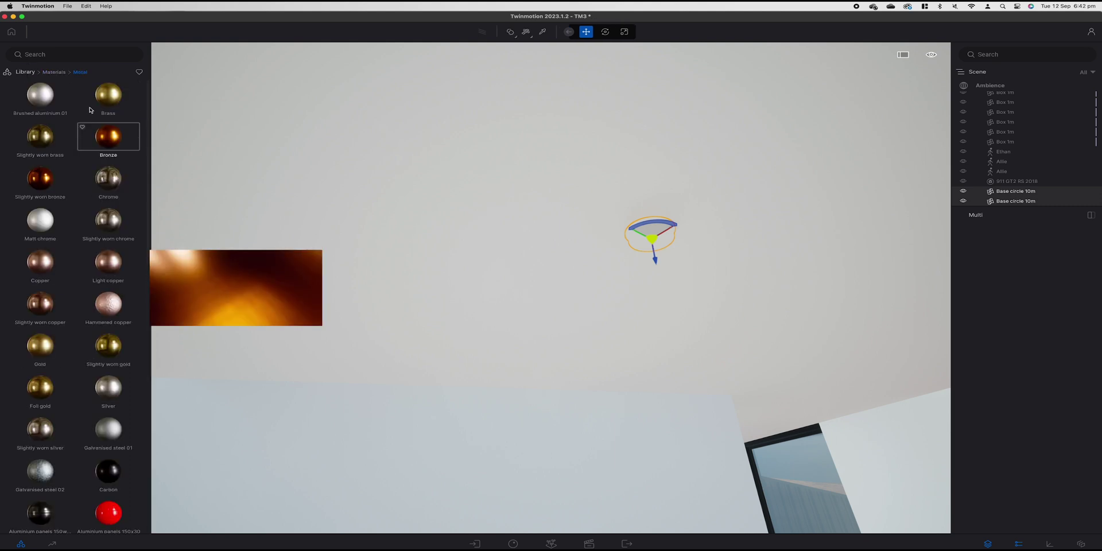
pyautogui.moveTo(40, 97)
pyautogui.mouseDown()
pyautogui.moveTo(694, 183)
pyautogui.moveTo(652, 230)
pyautogui.mouseUp()
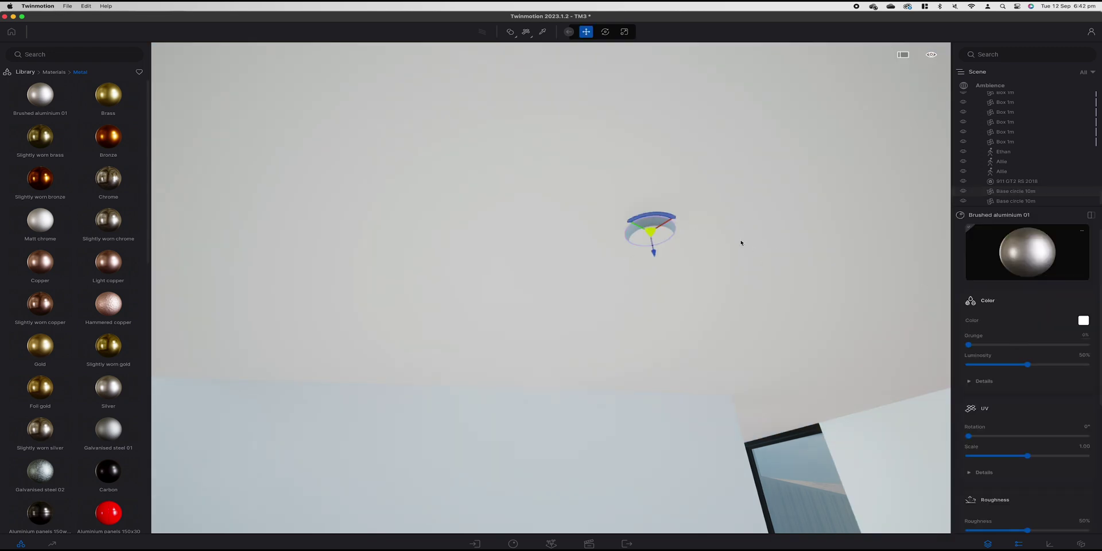
# Set the color of the downlight's Brushed aluminium 01 material to black
pyautogui.click(1084, 320)
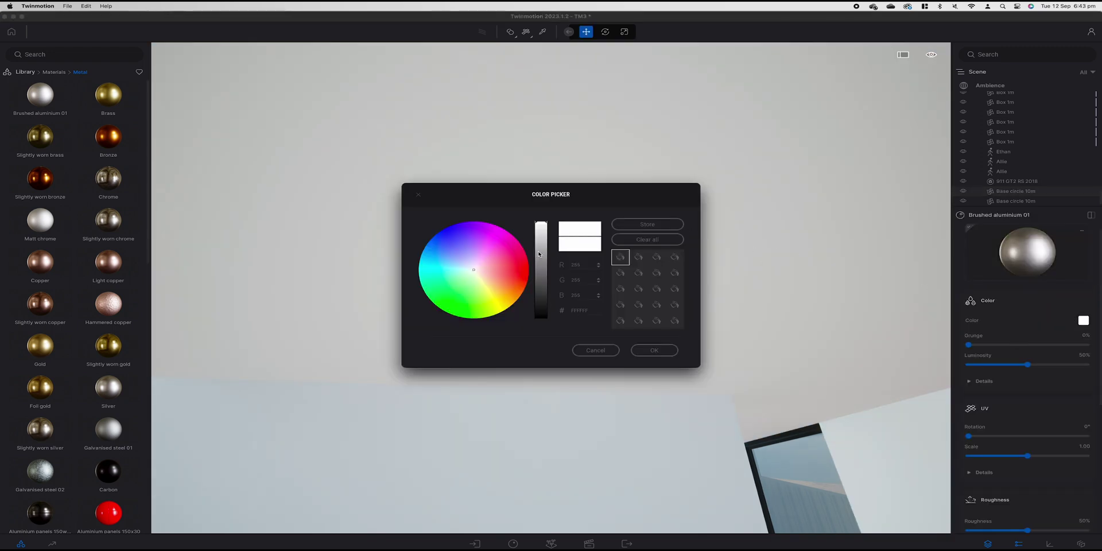
pyautogui.moveTo(540, 253); pyautogui.dragTo(541, 319)
pyautogui.click(652, 351)
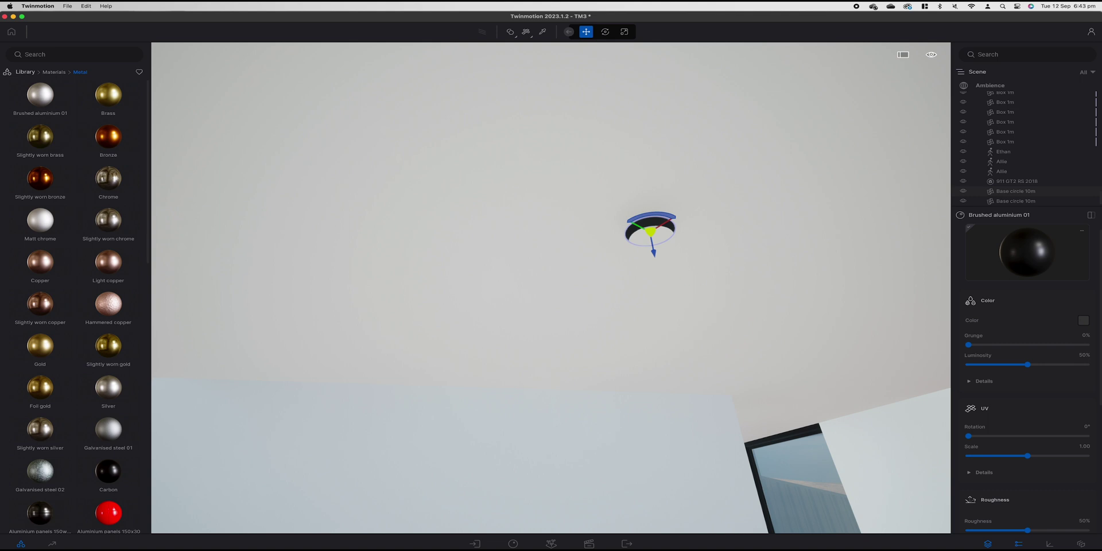
# Apply the Neon 02 material from the neons library to the lower circle of the ceiling downlight
pyautogui.moveTo(696, 277); pyautogui.dragTo(722, 270, button='right')
pyautogui.click(54, 72)
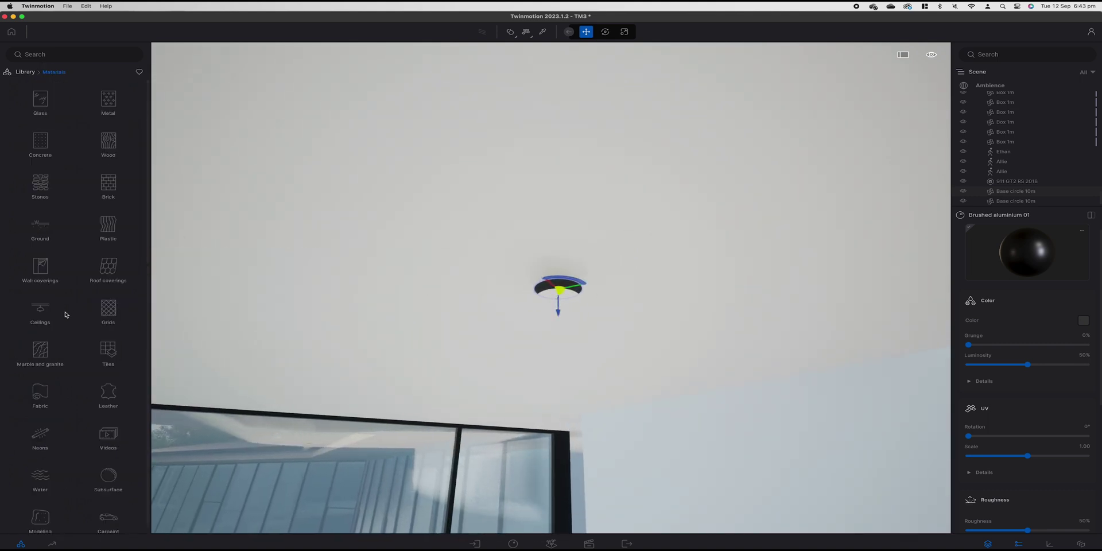
pyautogui.scroll(-1, 83, 362)
pyautogui.click(49, 425)
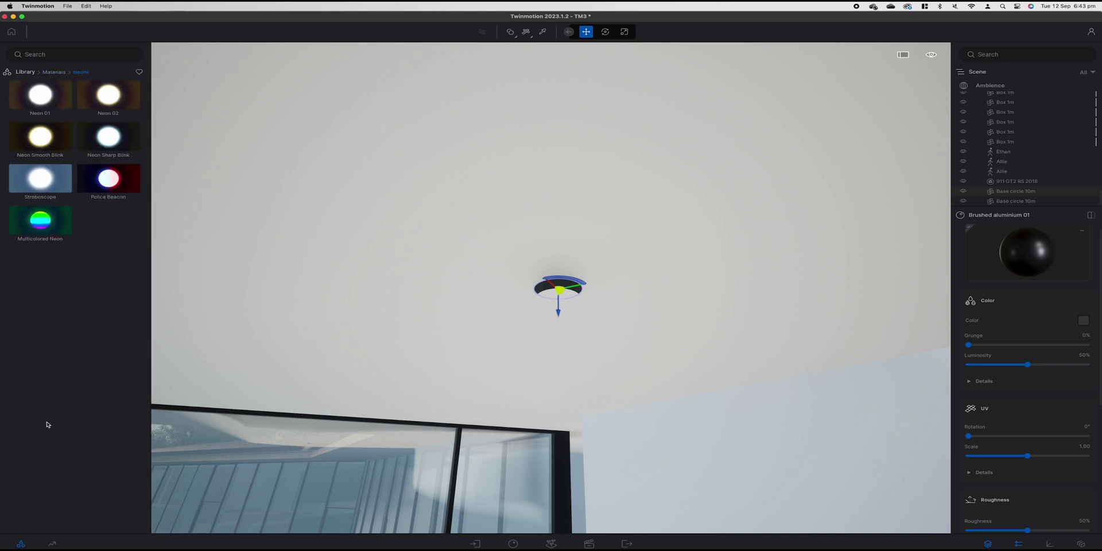
pyautogui.moveTo(106, 119); pyautogui.dragTo(549, 299)
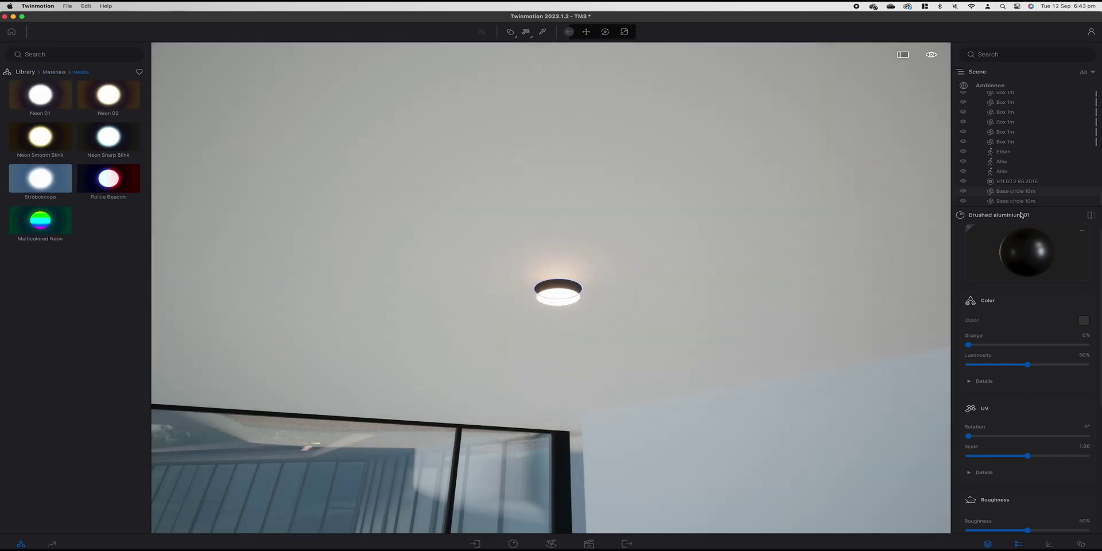
# Scale the neon circle down slightly and uniformly so the black disc forms a rim around it
pyautogui.click(556, 301)
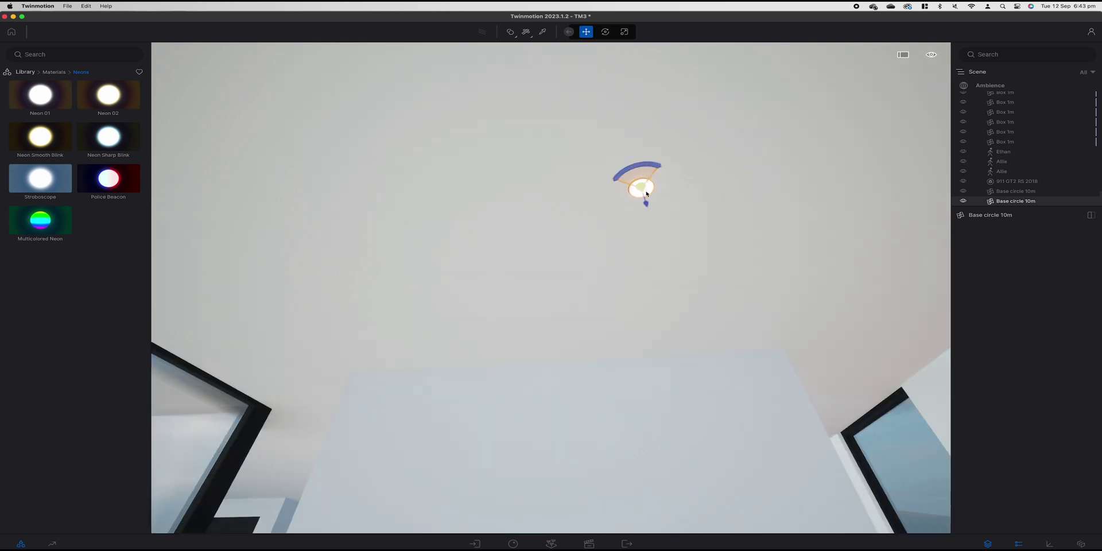
pyautogui.press('r')
pyautogui.press('r')
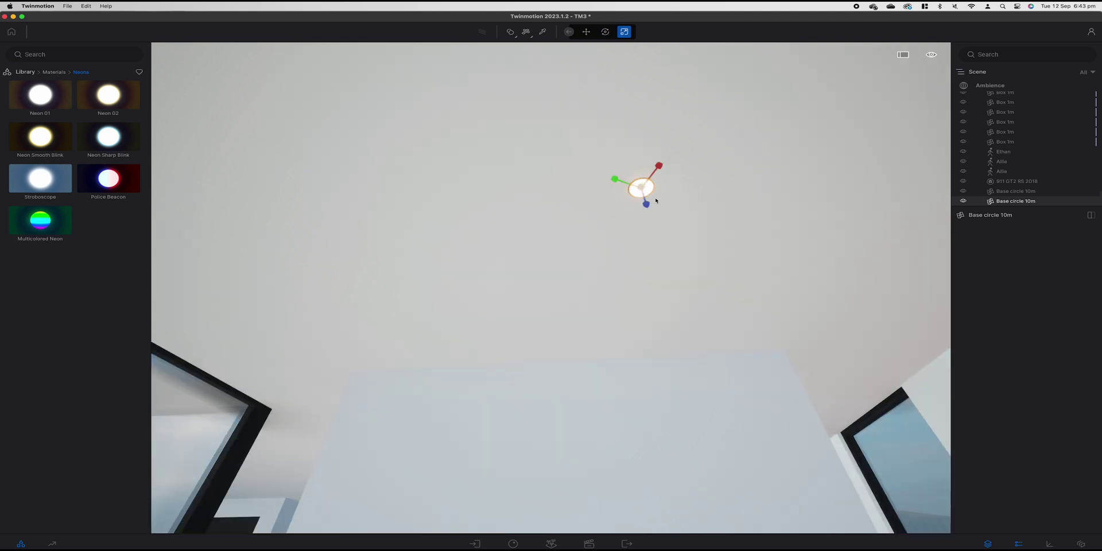
pyautogui.moveTo(643, 192); pyautogui.dragTo(644, 191)
pyautogui.write('0')
pyautogui.press('Return')
pyautogui.press('Escape')
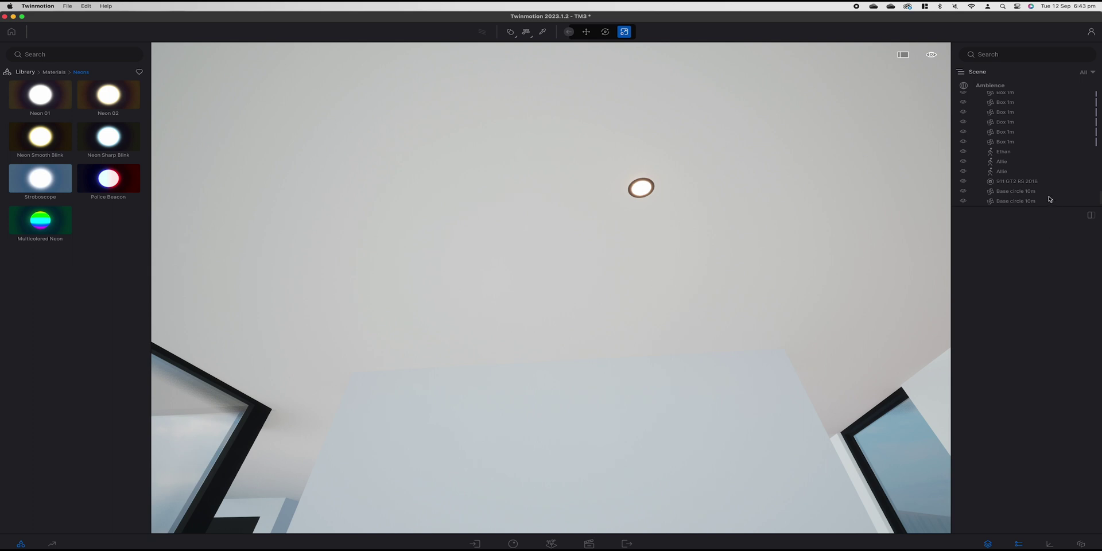
# Select both downlight circles and create a sub container named Downlight
pyautogui.click(1028, 191)
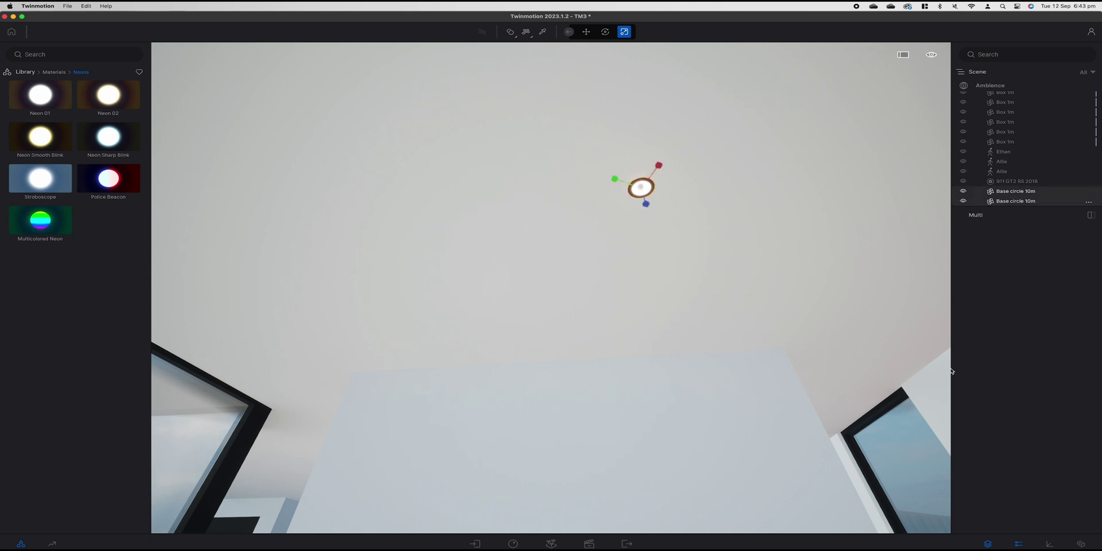
pyautogui.keyDown('shift'); pyautogui.click(1018, 201); pyautogui.keyUp('shift')
pyautogui.rightClick(1026, 192)
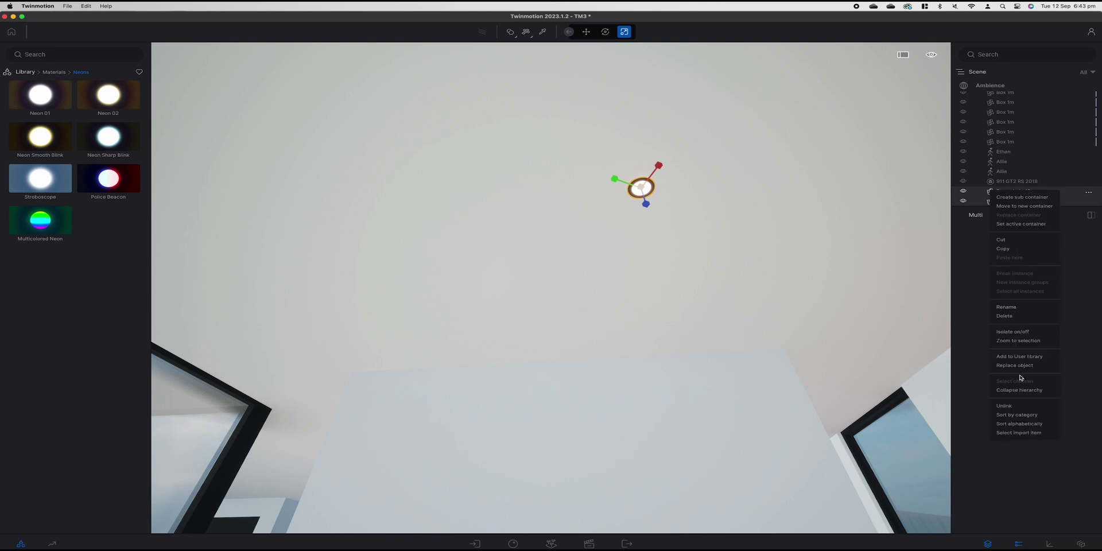
pyautogui.click(1022, 197)
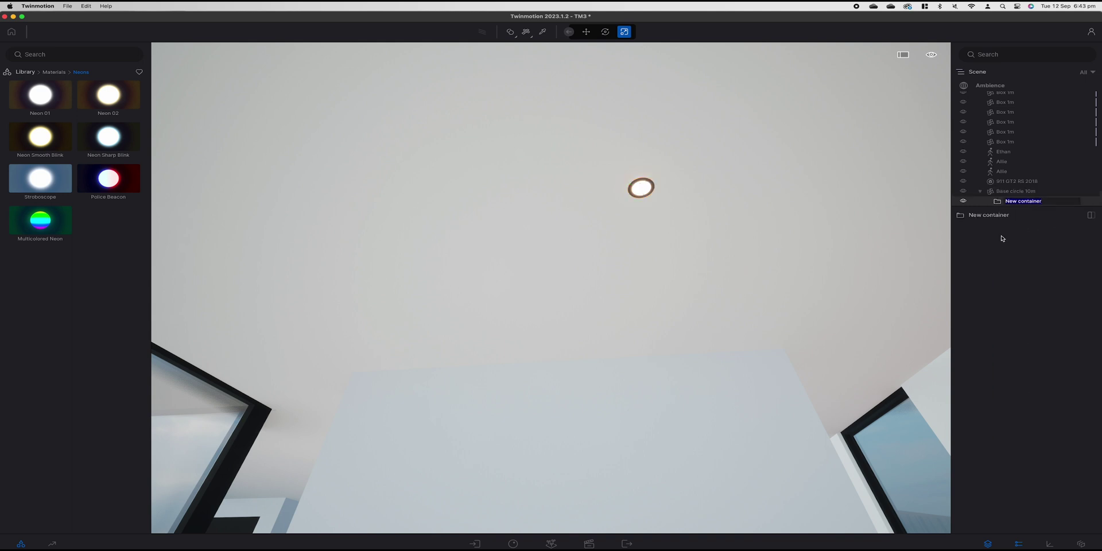
pyautogui.write('Downlight')
pyautogui.press('Return')
# Place both base circles inside the Downlight container and toggle the container's visibility to check its contents
pyautogui.click(1010, 191)
pyautogui.moveTo(1006, 182); pyautogui.dragTo(1011, 201)
pyautogui.click(979, 181)
pyautogui.click(964, 201)
pyautogui.click(964, 201)
pyautogui.click(1010, 202)
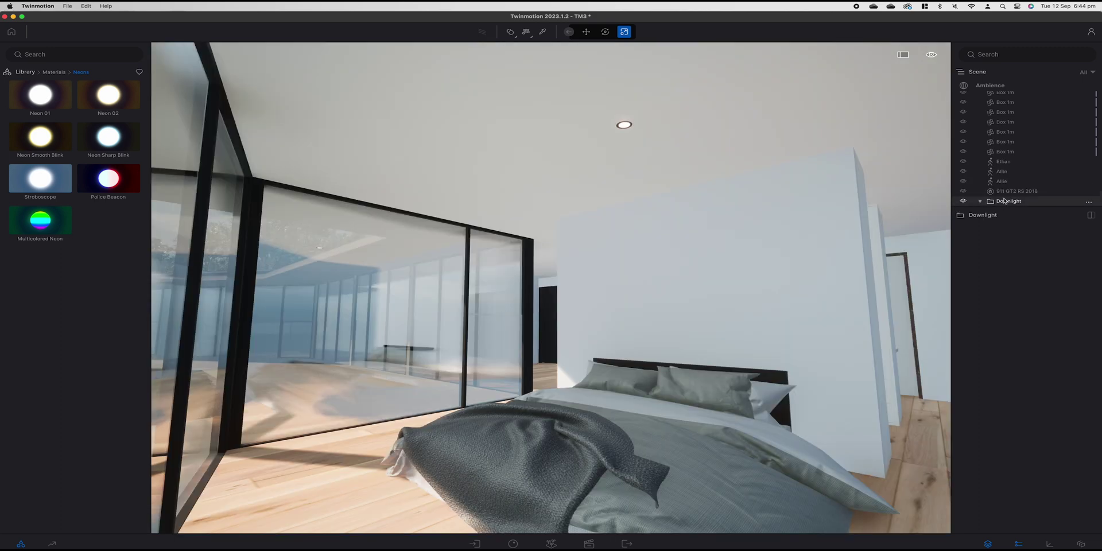
# Select both circles in the Downlight container and move them across the bedroom ceiling toward the glass wall
pyautogui.scroll(-1, 1005, 201)
pyautogui.click(1018, 193)
pyautogui.keyDown('shift'); pyautogui.click(1013, 203); pyautogui.keyUp('shift')
pyautogui.press('w')
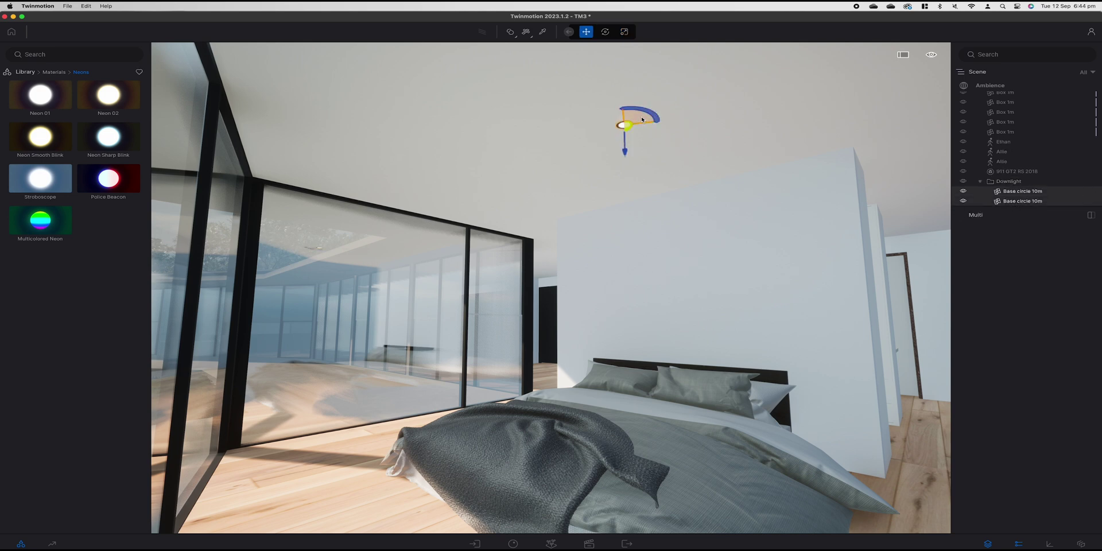
pyautogui.moveTo(642, 119); pyautogui.dragTo(347, 120)
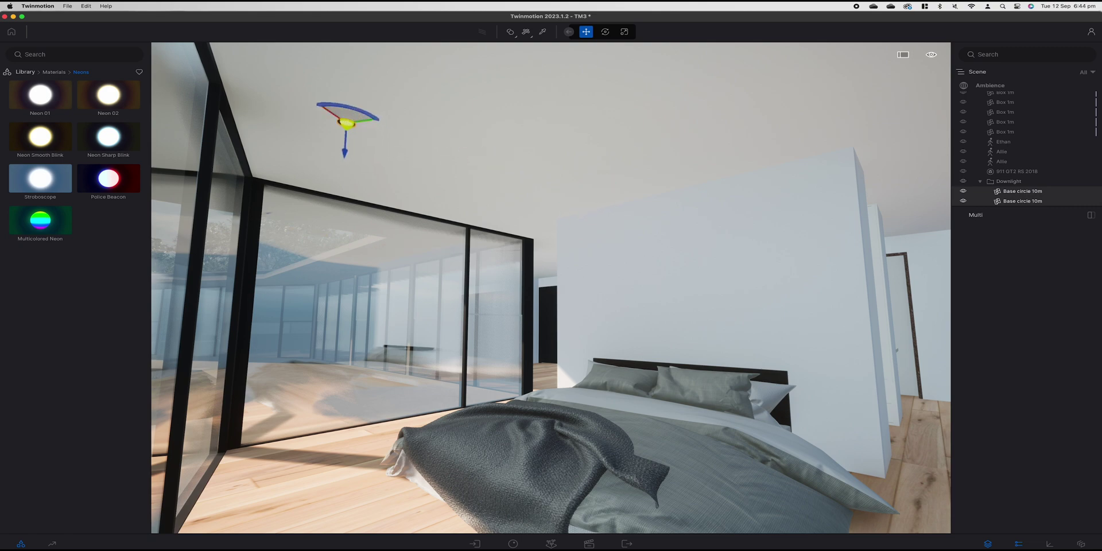
# Copy the downlight along the ceiling as one instance spaced 0.91 m away, and put the copied circles into the Downlight container
pyautogui.moveTo(551, 288)
pyautogui.mouseDown(button='right')
pyautogui.moveTo(293, 287)
pyautogui.moveTo(327, 232)
pyautogui.moveTo(549, 213)
pyautogui.moveTo(592, 192)
pyautogui.moveTo(549, 286)
pyautogui.mouseUp(button='right')
pyautogui.keyDown('shift'); pyautogui.moveTo(611, 141); pyautogui.dragTo(505, 140); pyautogui.keyUp('shift')
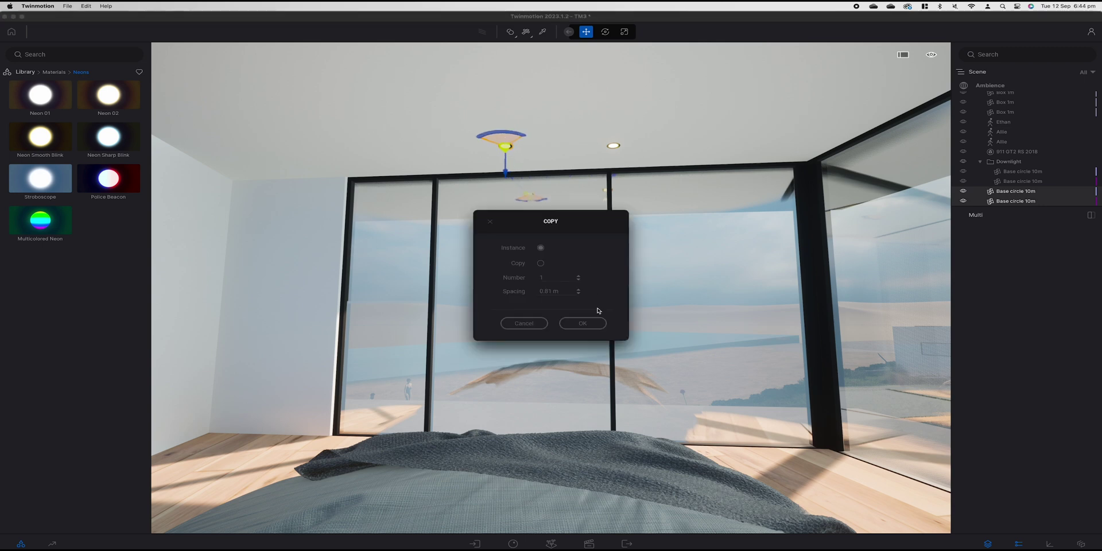
pyautogui.click(589, 323)
pyautogui.moveTo(1006, 194); pyautogui.dragTo(1012, 166)
# Select all four circles in the Downlight container and shift both downlights slightly along the ceiling
pyautogui.moveTo(551, 287); pyautogui.dragTo(632, 287, button='right')
pyautogui.moveTo(782, 209); pyautogui.dragTo(775, 209, button='right')
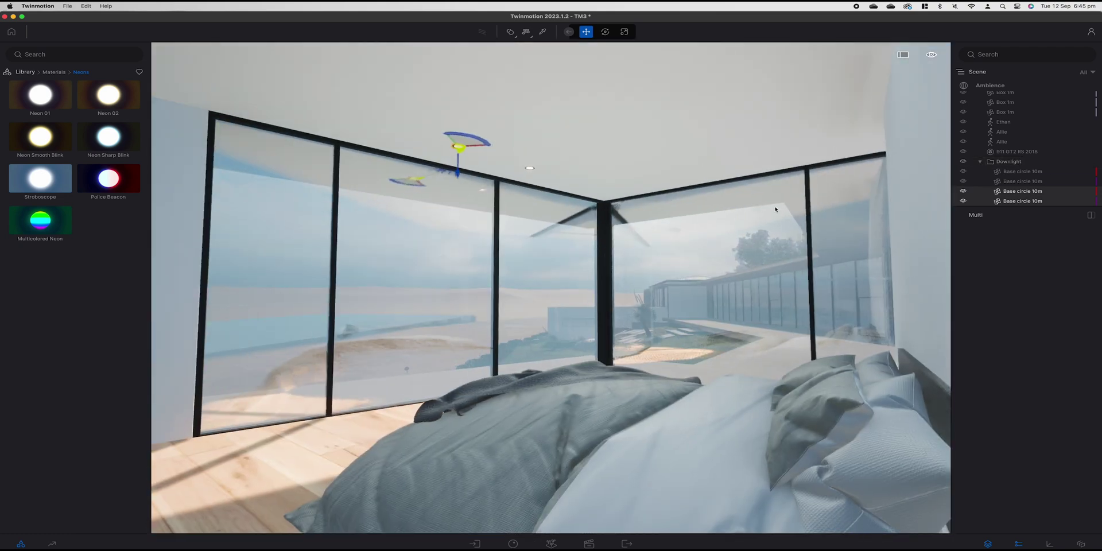
pyautogui.keyDown('shift'); pyautogui.click(1027, 173); pyautogui.keyUp('shift')
pyautogui.moveTo(491, 146); pyautogui.dragTo(490, 146)
pyautogui.press('Escape')
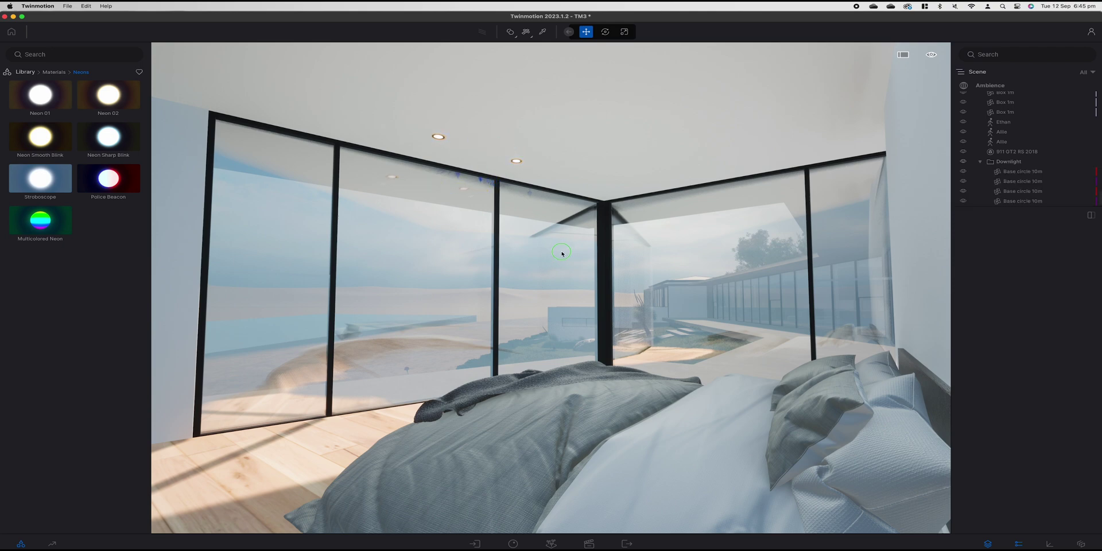
# Place an IES 07 light from the lights library at each of the two ceiling downlights
pyautogui.moveTo(522, 251); pyautogui.dragTo(226, 215, button='right')
pyautogui.scroll(-3, 551, 287)
pyautogui.scroll(3, 551, 287)
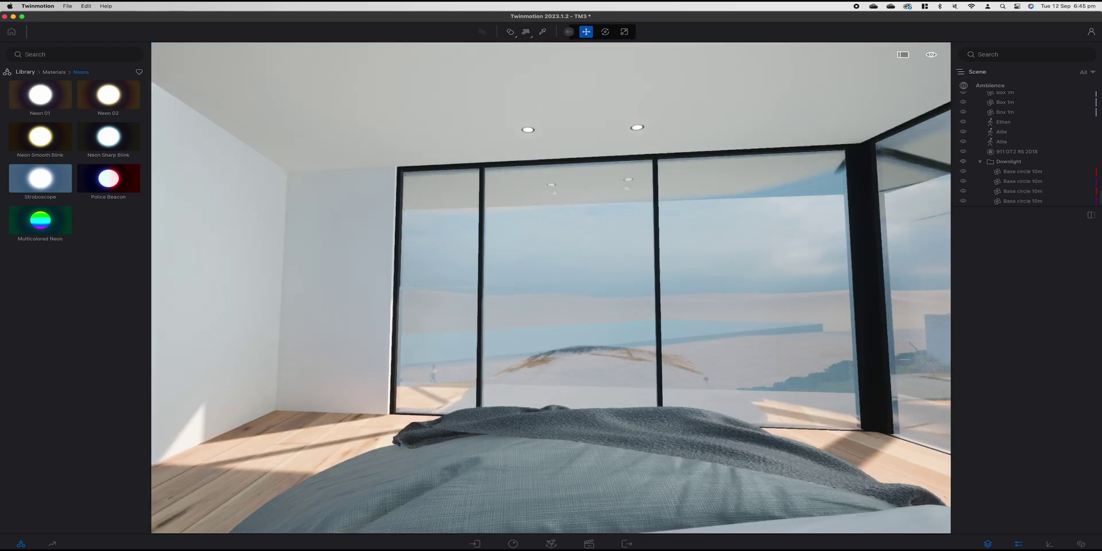
pyautogui.scroll(1, 551, 287)
pyautogui.moveTo(419, 224); pyautogui.dragTo(544, 253, button='right')
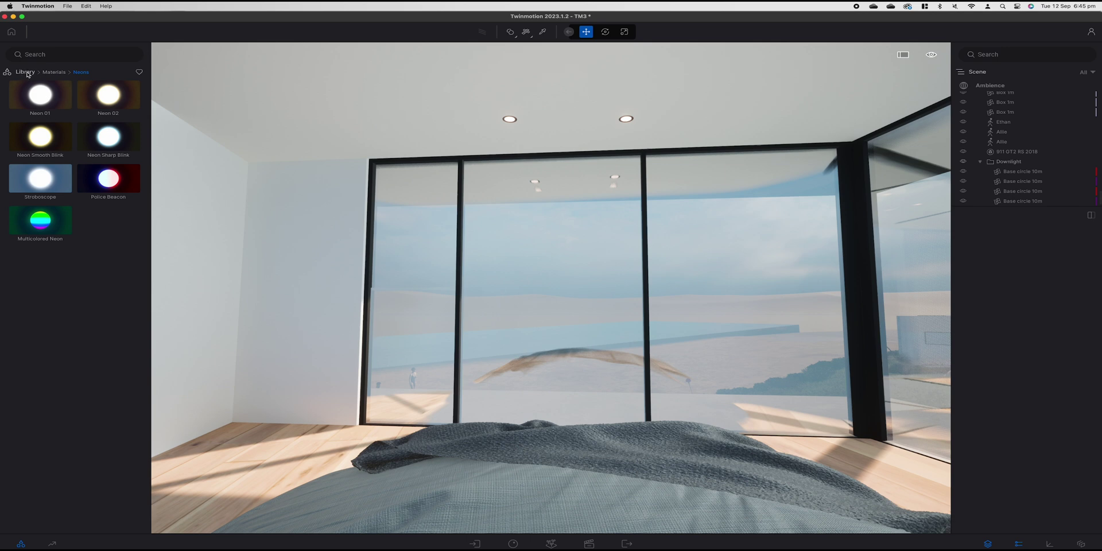
pyautogui.click(27, 73)
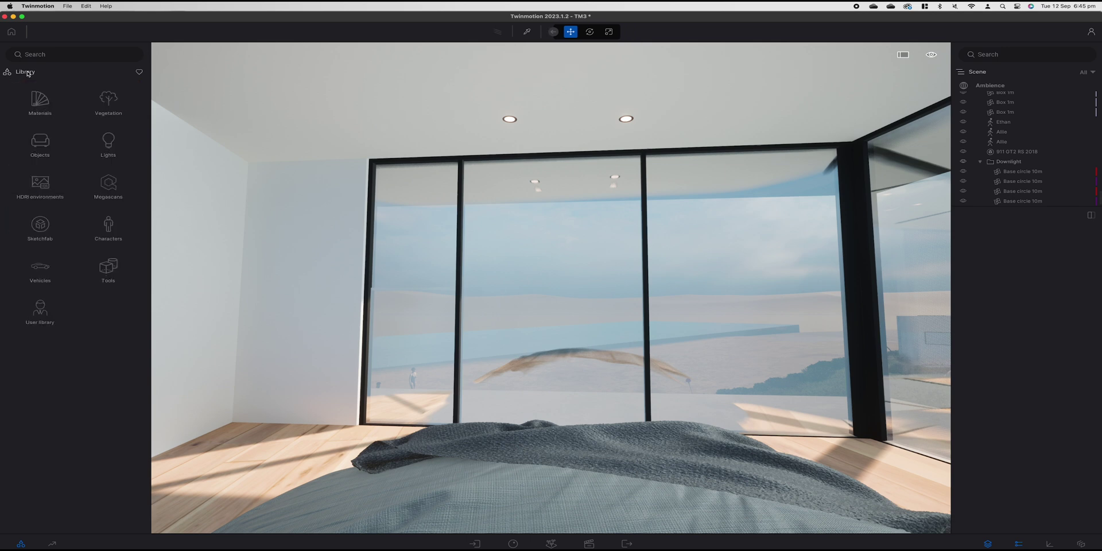
pyautogui.click(104, 137)
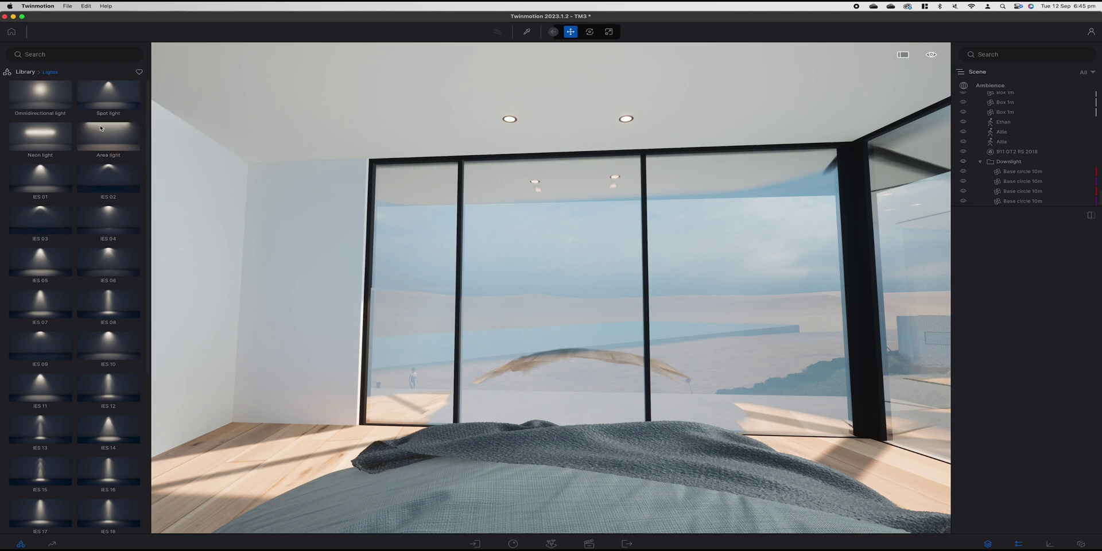
pyautogui.scroll(-3, 110, 322)
pyautogui.scroll(-6, 109, 322)
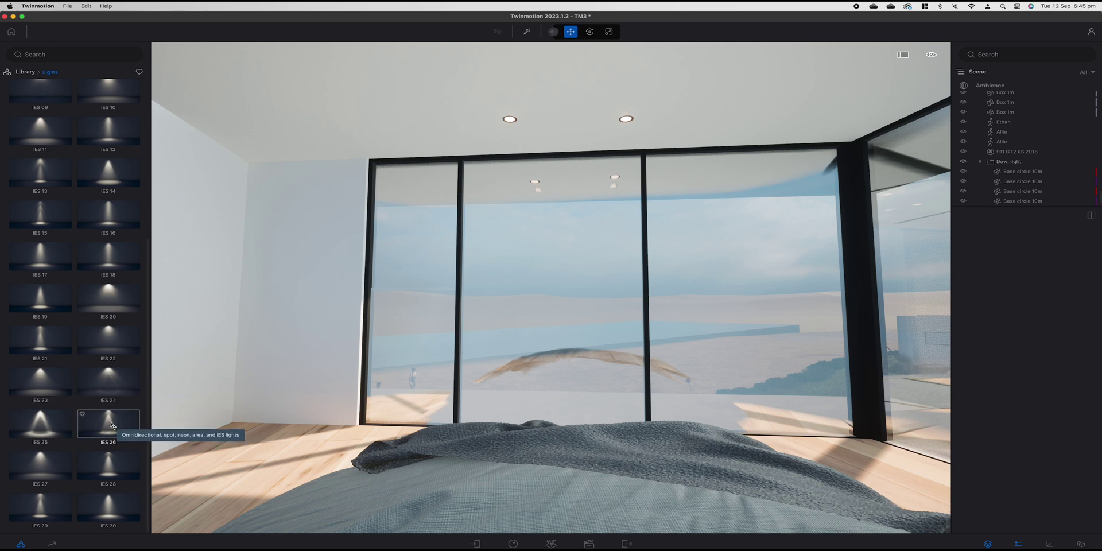
pyautogui.scroll(5, 109, 425)
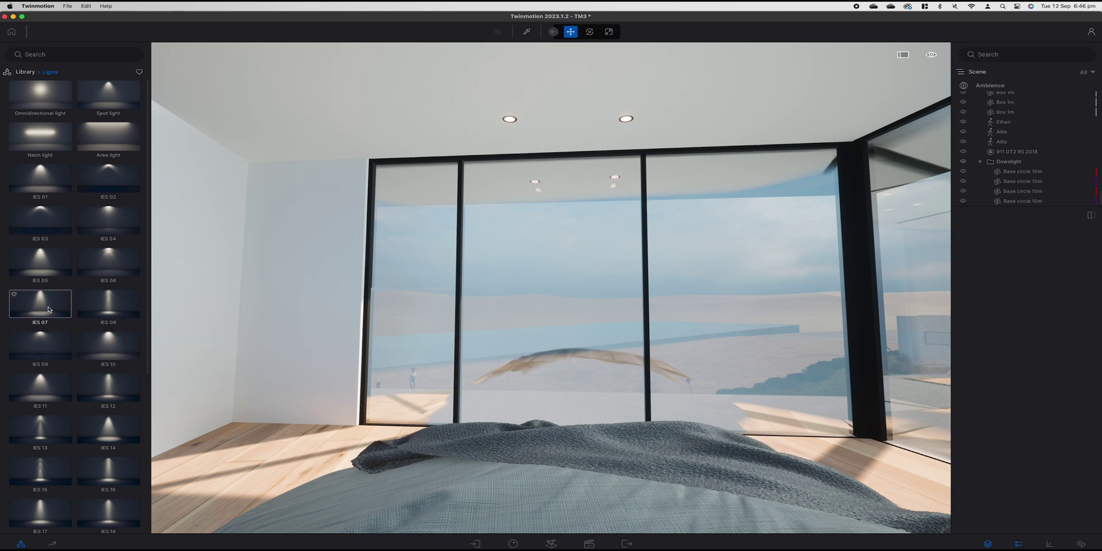
pyautogui.moveTo(49, 310); pyautogui.dragTo(509, 120)
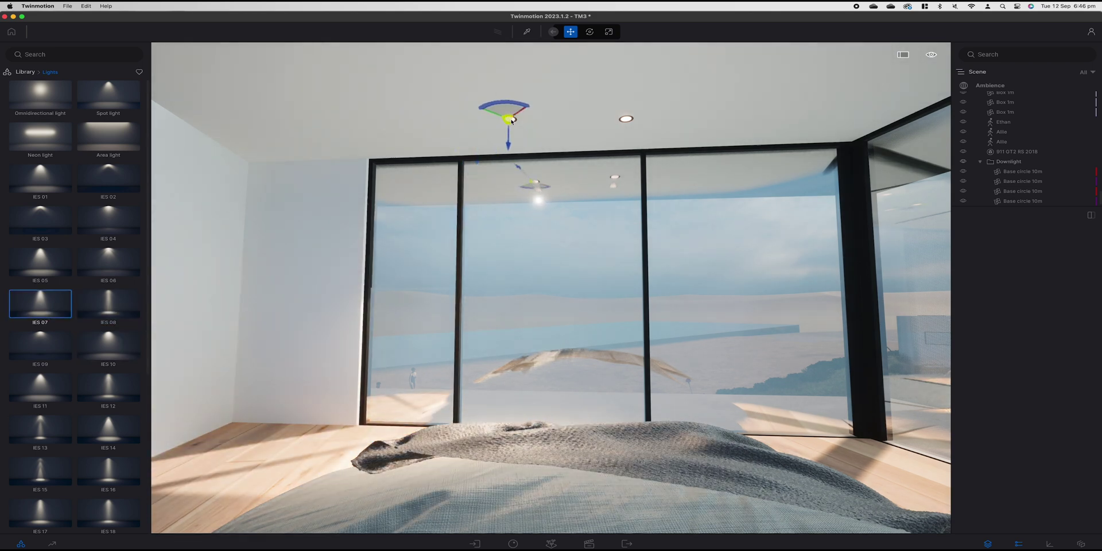
pyautogui.moveTo(510, 119); pyautogui.dragTo(627, 120)
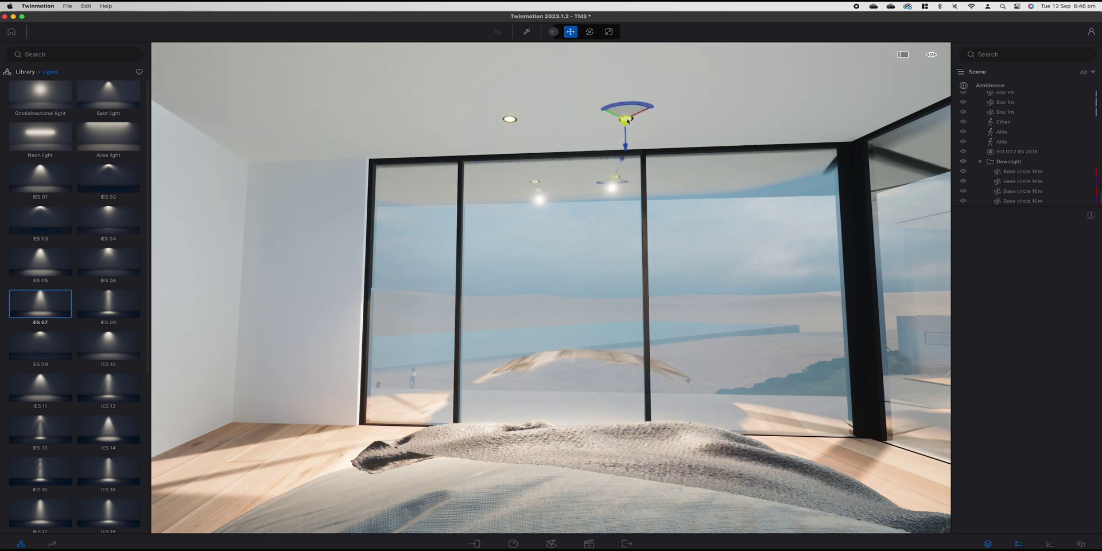
# Move both IES 07 lights into the Downlight container
pyautogui.scroll(-1, 1005, 191)
pyautogui.click(1000, 192)
pyautogui.keyDown('shift'); pyautogui.click(1002, 201); pyautogui.keyUp('shift')
pyautogui.moveTo(1002, 195); pyautogui.dragTo(1022, 143)
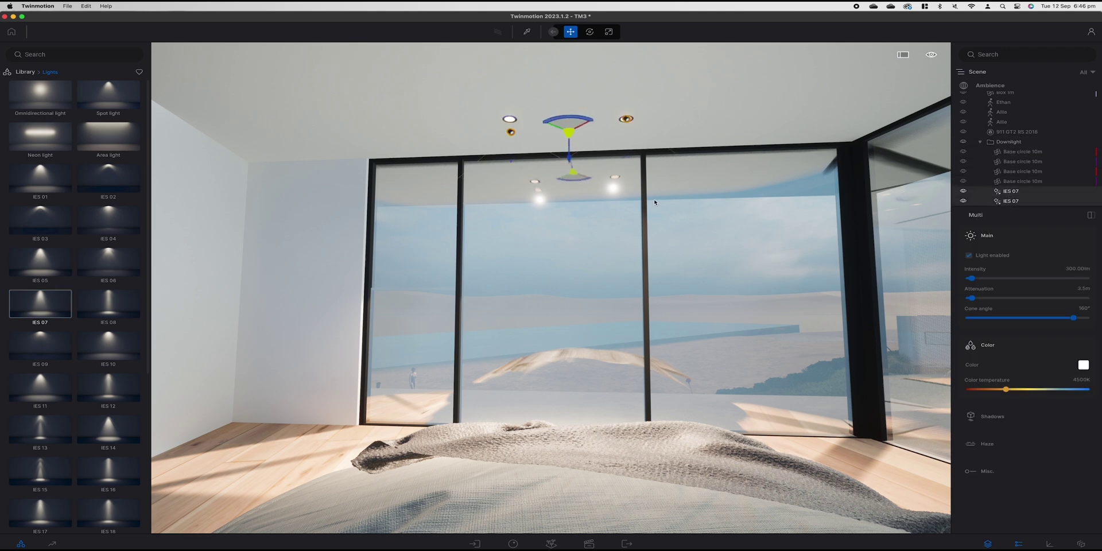
pyautogui.press('Escape')
# Switch the first IES 07 light off and on again to compare its effect on the bedroom
pyautogui.moveTo(551, 287); pyautogui.dragTo(606, 323, button='right')
pyautogui.click(1007, 191)
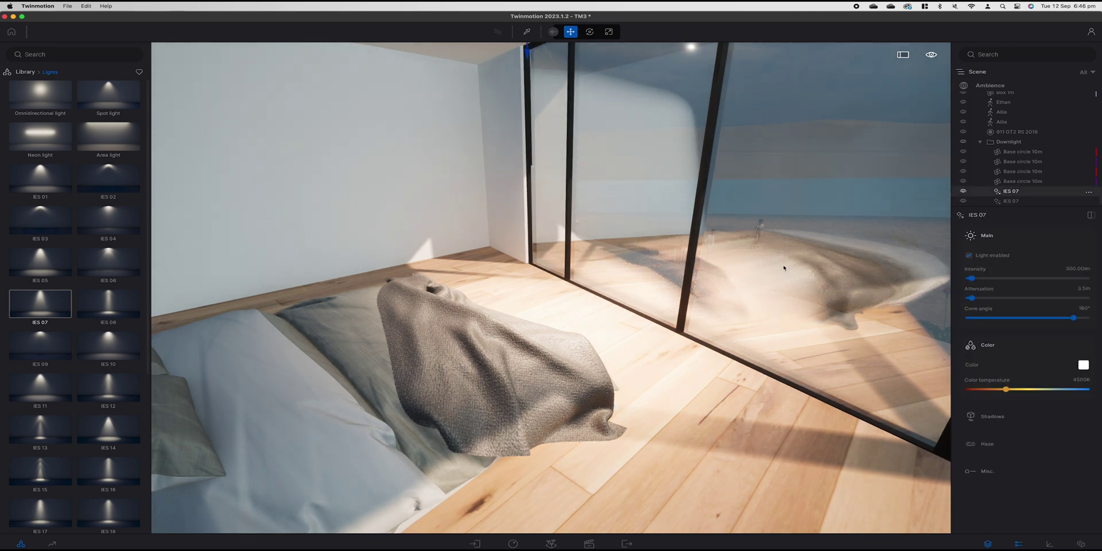
pyautogui.moveTo(741, 266); pyautogui.dragTo(752, 214, button='right')
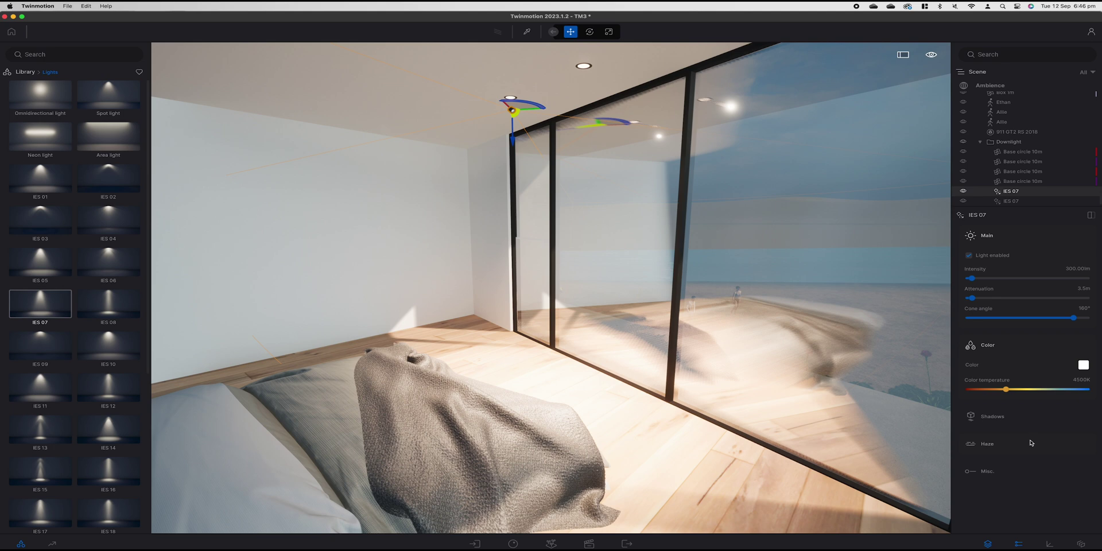
pyautogui.click(970, 255)
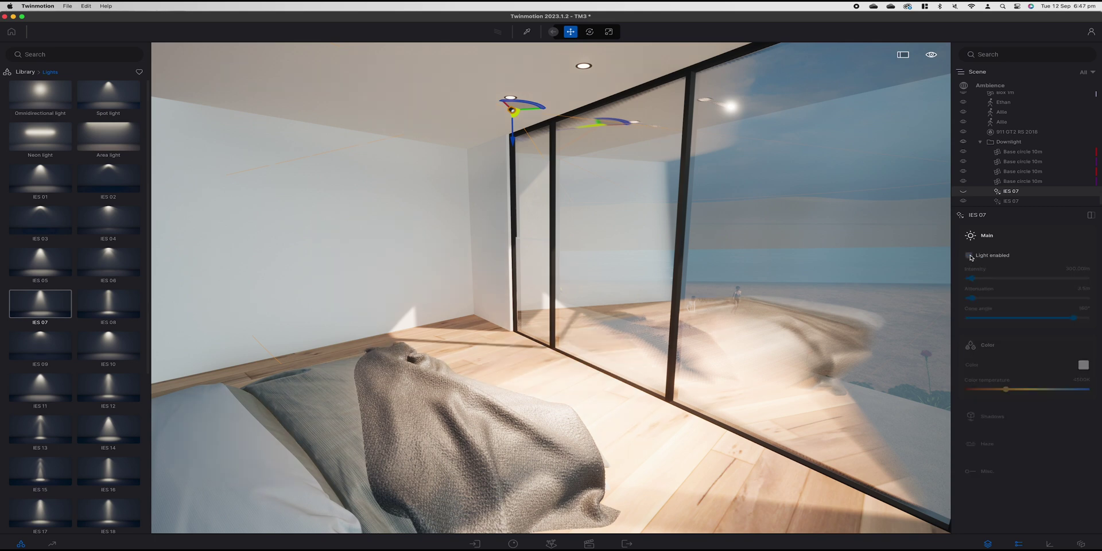
pyautogui.click(970, 255)
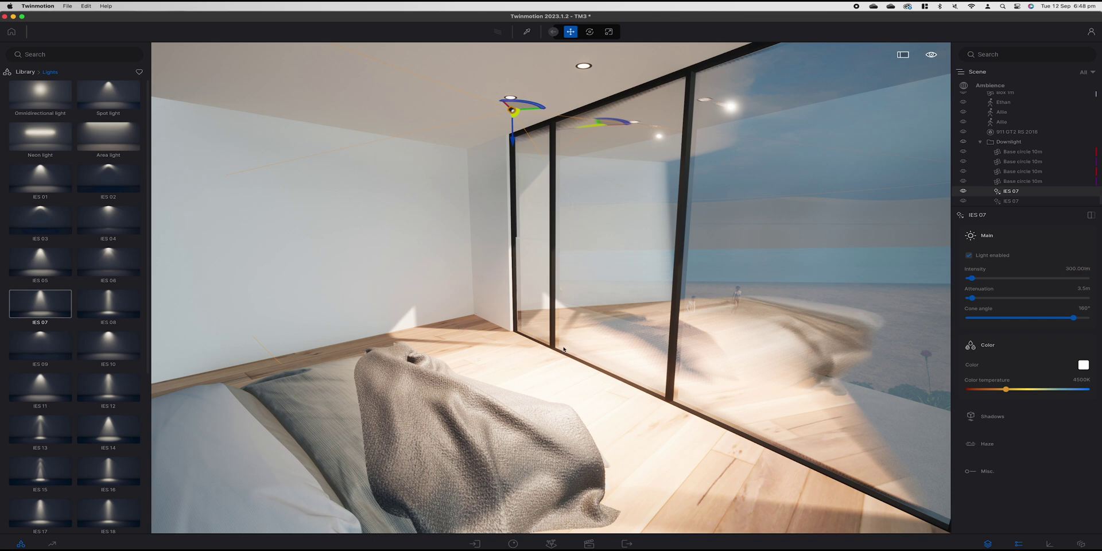
# Switch to the Safari image results for "downlight lumens" and examine the lumens chart for LED downlights
pyautogui.hotkey('ctrl', 'Up')
pyautogui.click(247, 251)
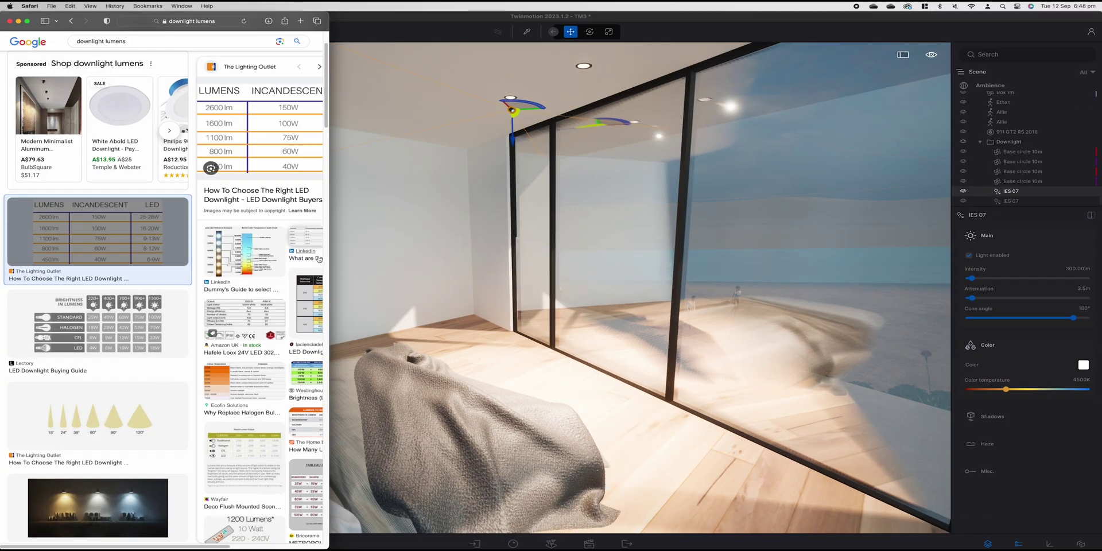
pyautogui.moveTo(328, 258); pyautogui.dragTo(1101, 281)
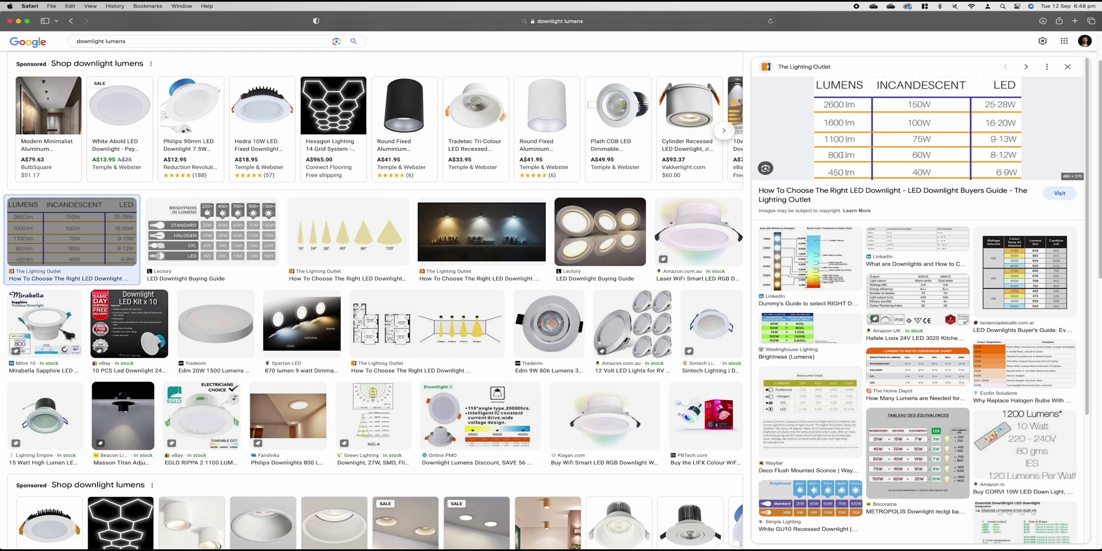
pyautogui.click(9, 21)
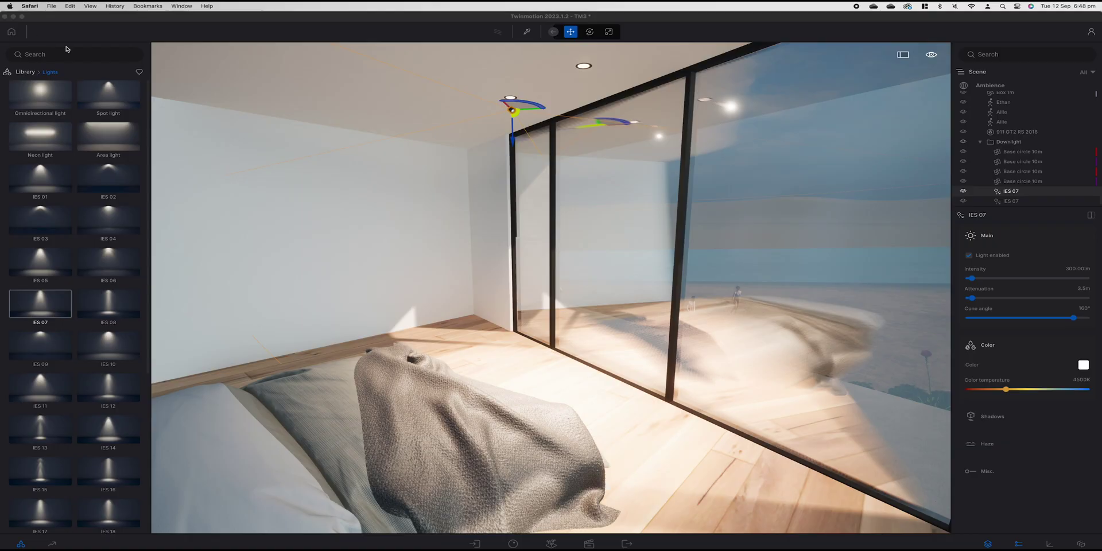
# Set the intensity of both IES 07 lights to 450 lm
pyautogui.click(1070, 269)
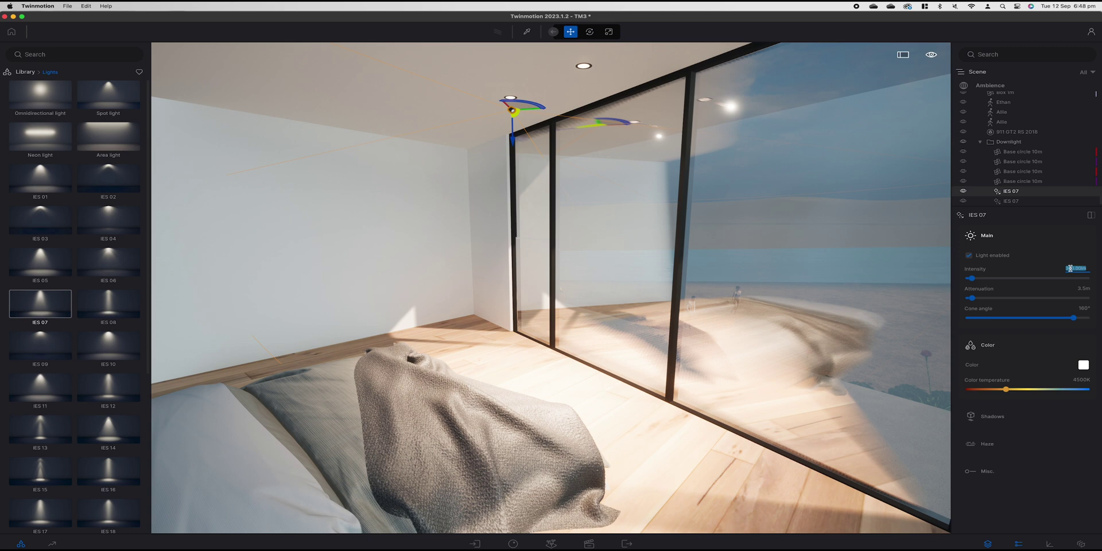
pyautogui.write('450')
pyautogui.press('Return')
pyautogui.click(1077, 200)
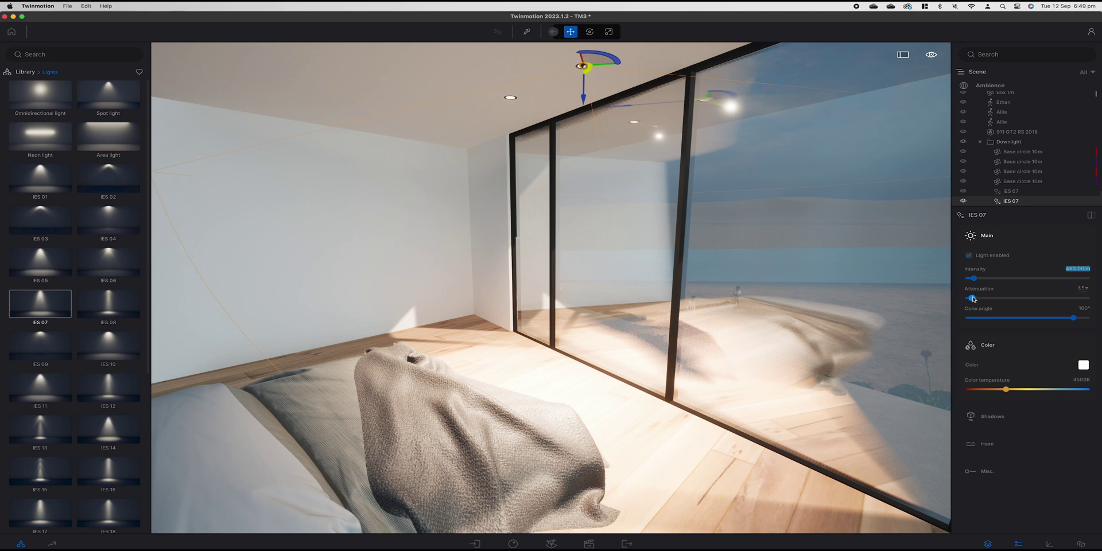
# Set the attenuation of the second IES 07 light in the Downlight container to 2.7 m
pyautogui.moveTo(972, 299)
pyautogui.mouseDown()
pyautogui.moveTo(1019, 297)
pyautogui.moveTo(960, 297)
pyautogui.moveTo(974, 298)
pyautogui.mouseUp()
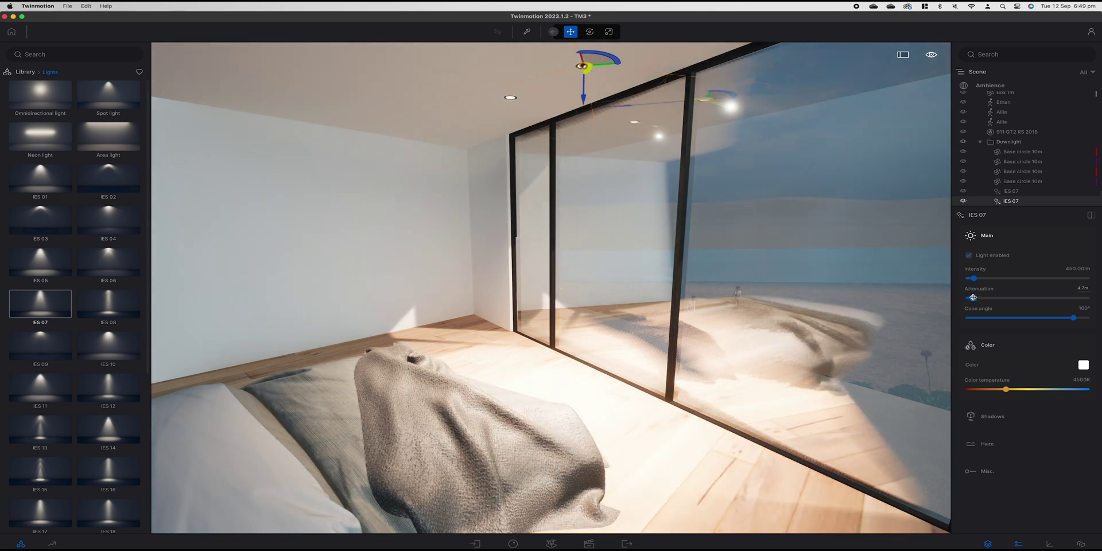
pyautogui.click(1082, 288)
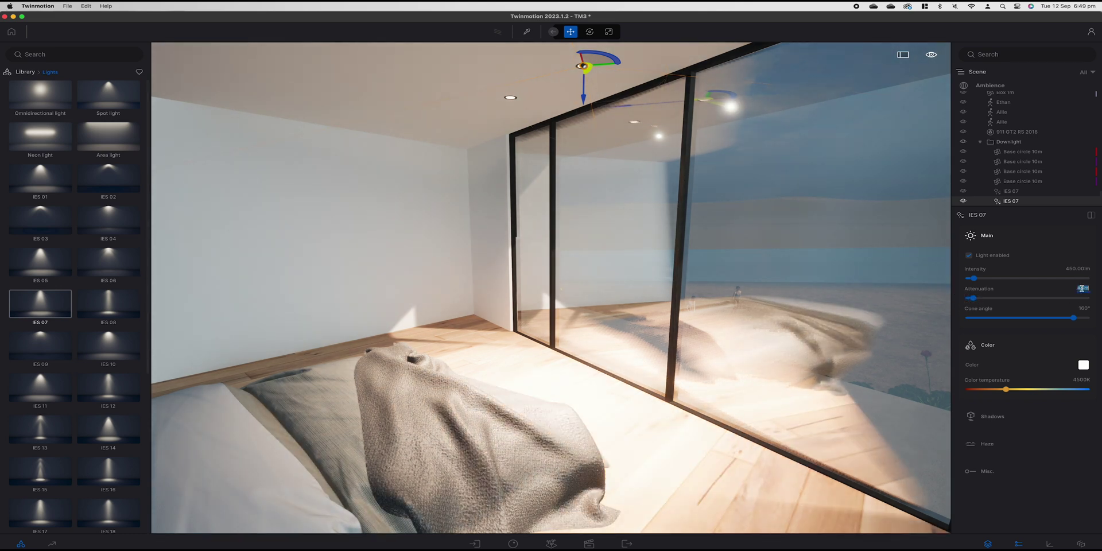
pyautogui.write('3')
pyautogui.press('Return')
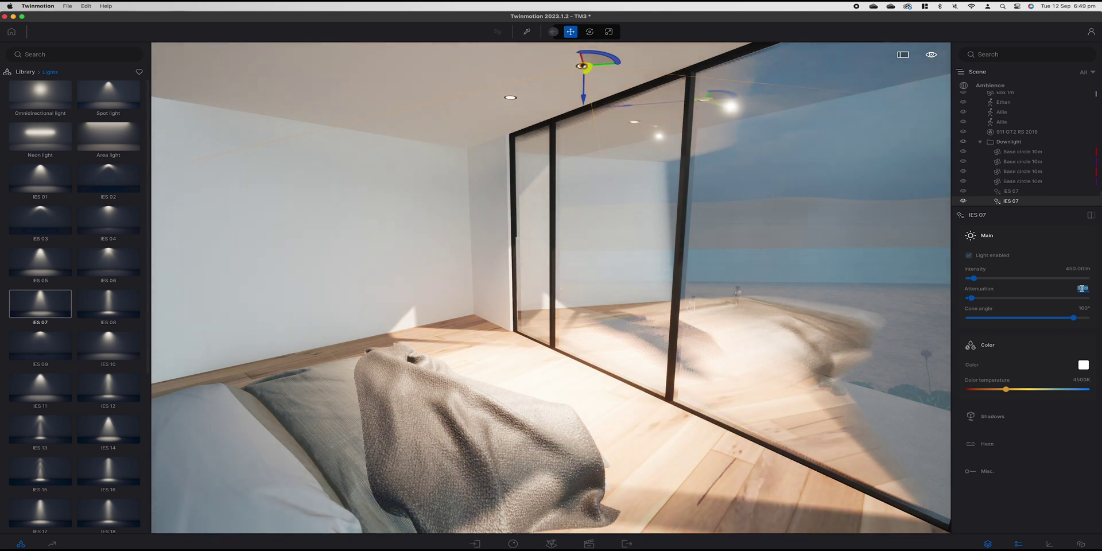
# Try an attenuation of 10 m on the first IES 07 light and settle on 2.7 m
pyautogui.click(1044, 193)
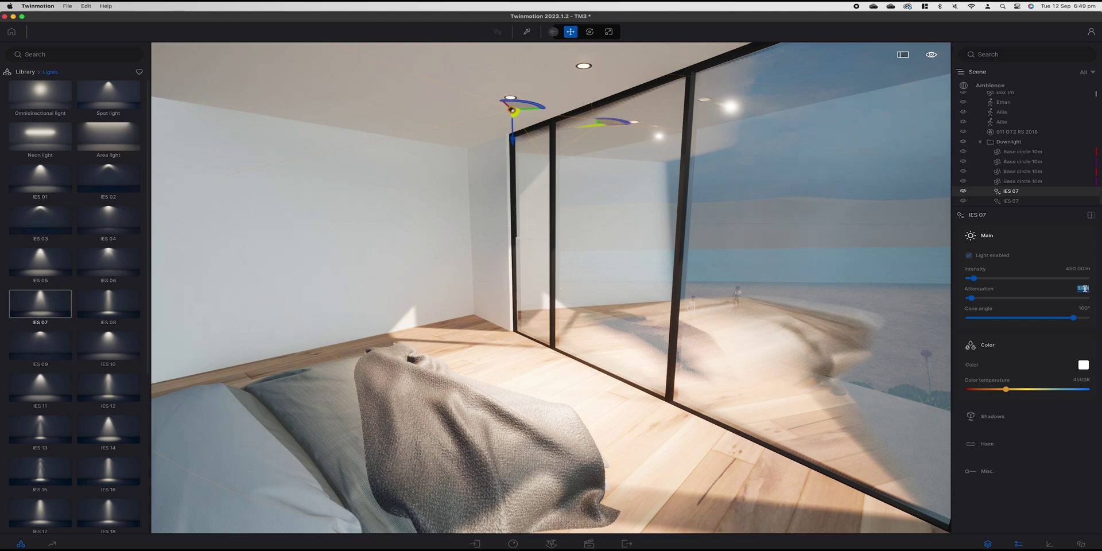
pyautogui.write('10')
pyautogui.press('Return')
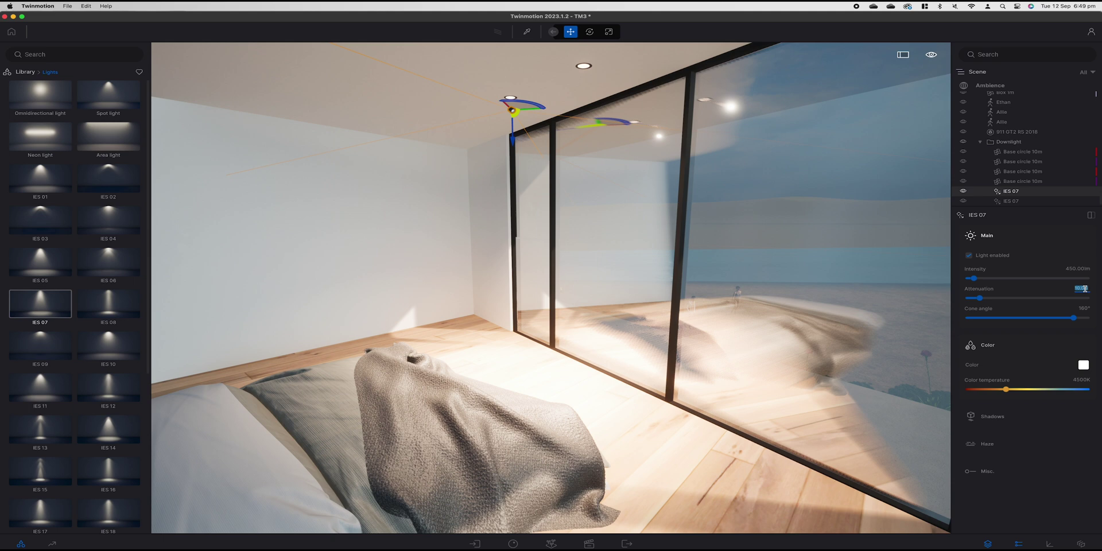
pyautogui.write('2')
pyautogui.press('Return')
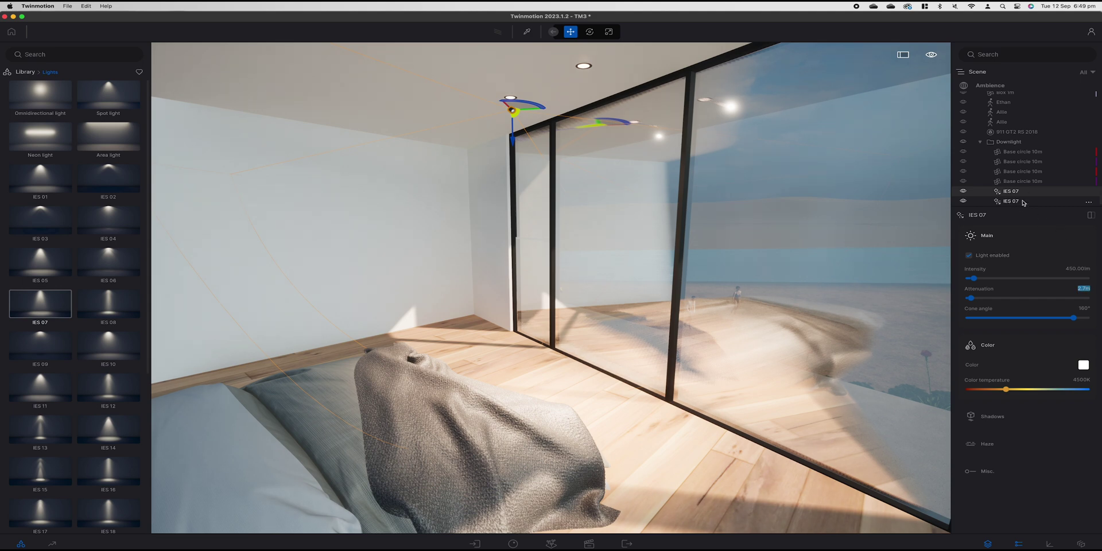
# Check the second IES 07 light's cone angle and its effect around the bedroom, and select both IES 07 lights
pyautogui.doubleClick(1005, 201)
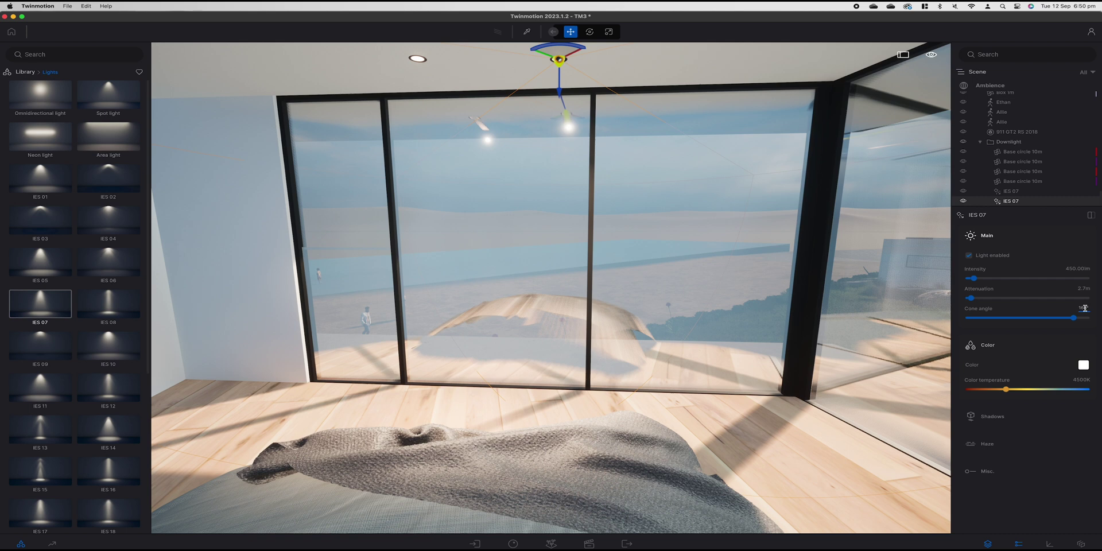
pyautogui.click(1084, 309)
pyautogui.moveTo(552, 287); pyautogui.dragTo(701, 259, button='right')
pyautogui.scroll(-2, 565, 275)
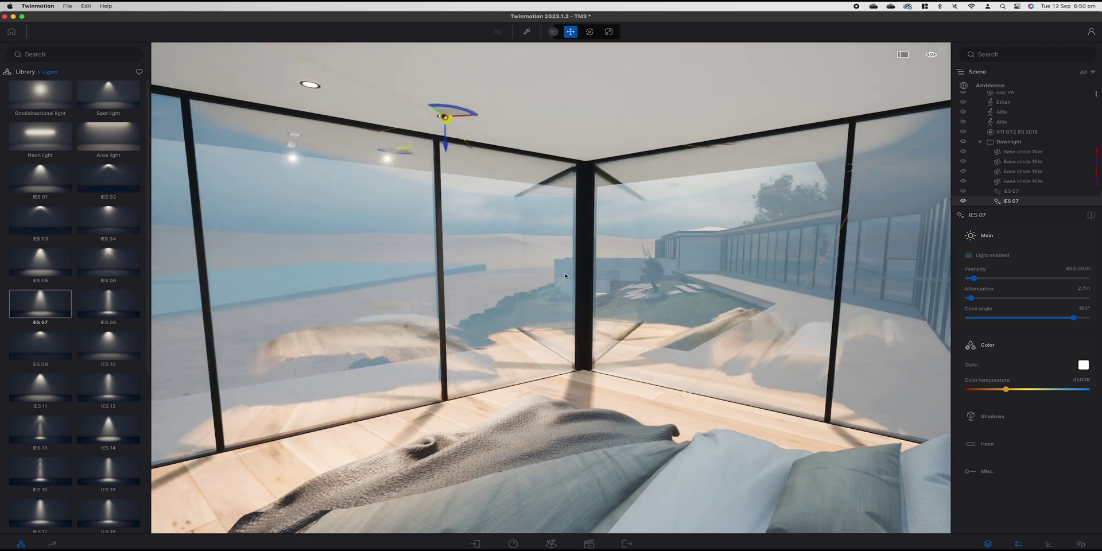
pyautogui.press('a')
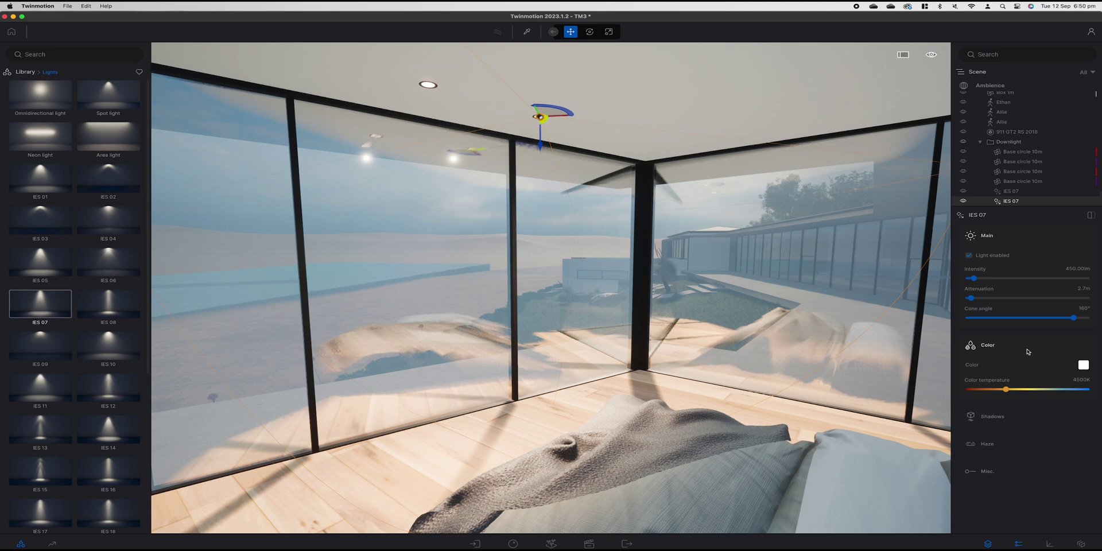
pyautogui.keyDown('shift'); pyautogui.click(1034, 193); pyautogui.keyUp('shift')
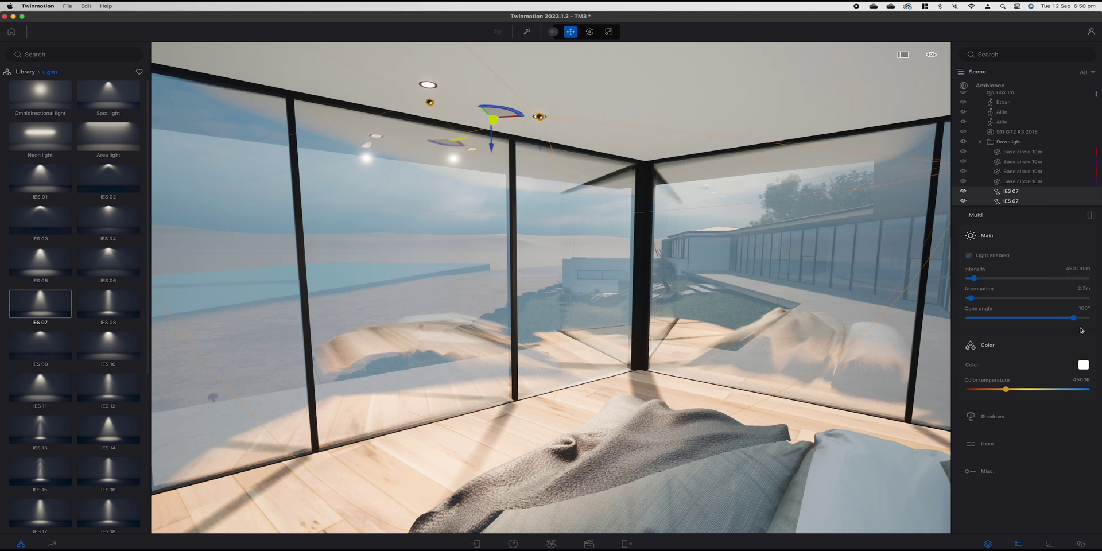
# Try the coolest color temperature, 12000 K, on both IES 07 lights and return it to 4500 K
pyautogui.click(1080, 289)
pyautogui.click(1078, 380)
pyautogui.moveTo(1003, 390); pyautogui.dragTo(1099, 391)
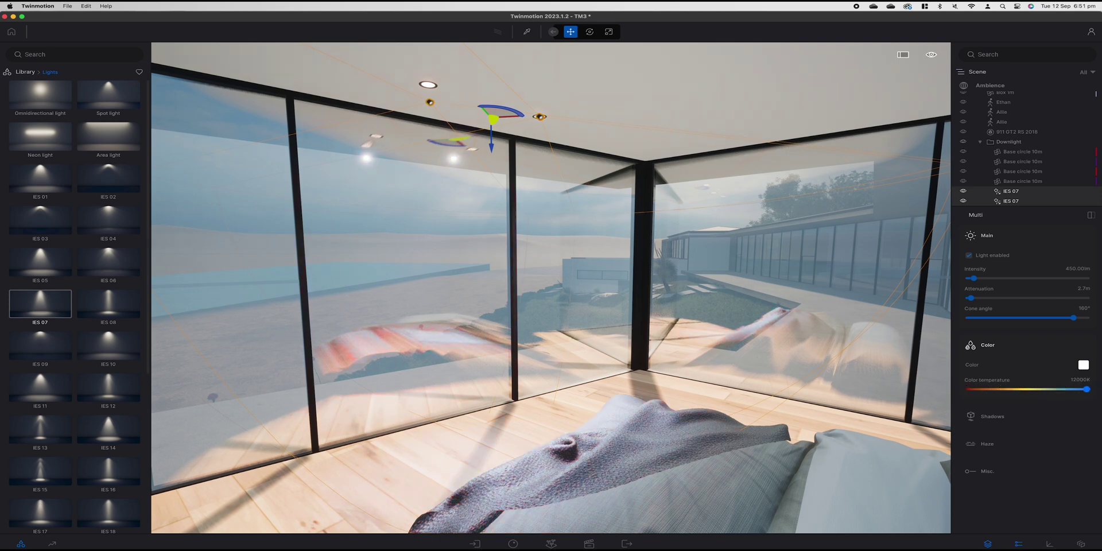
pyautogui.click(1081, 379)
pyautogui.write('4500')
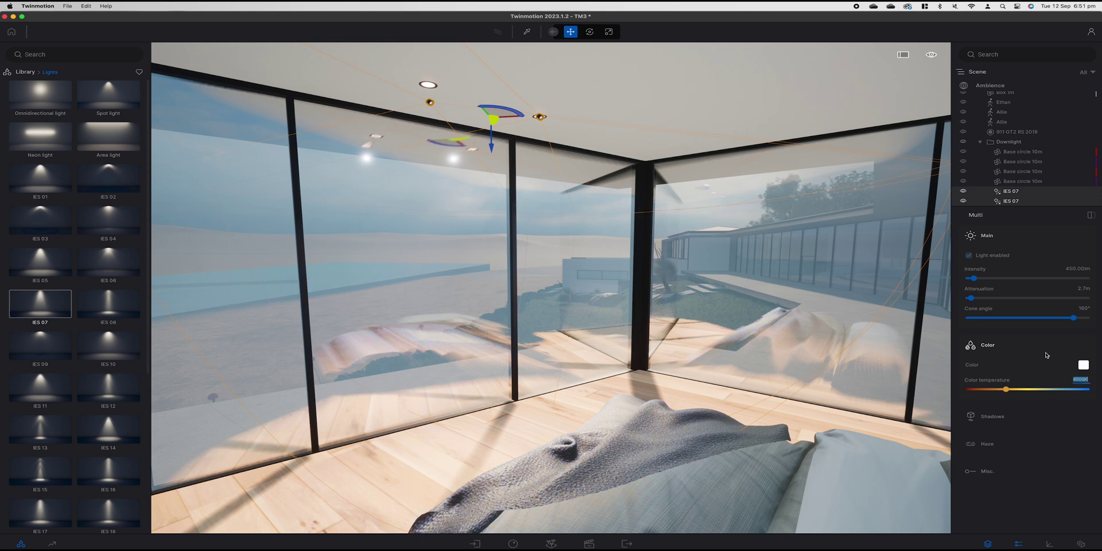
pyautogui.press('Return')
# Switch to the Safari image results for "white light colours", examine the LED color temperature charts, and return to Twinmotion
pyautogui.press('super+Tab')
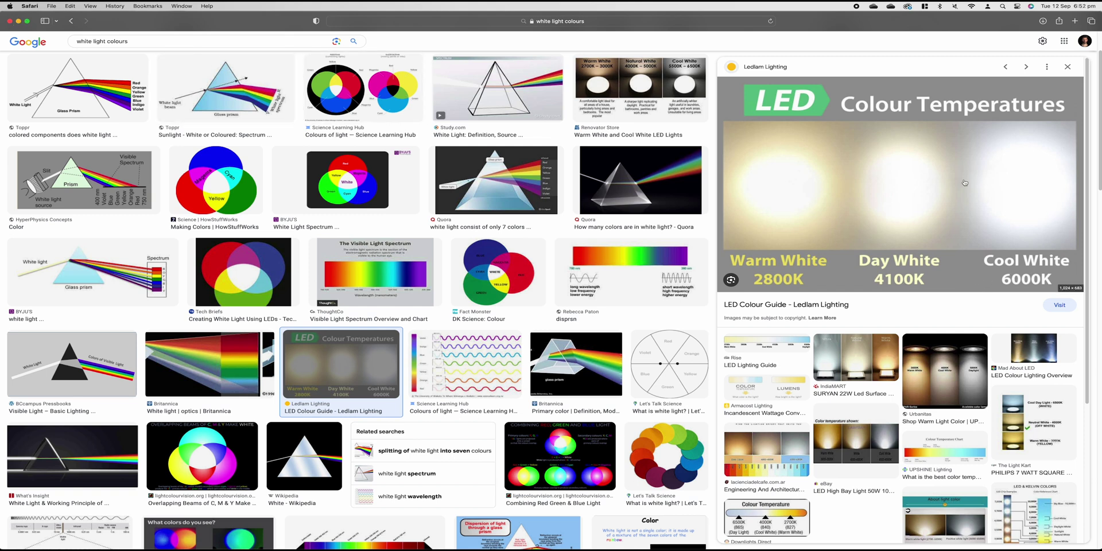
pyautogui.click(943, 371)
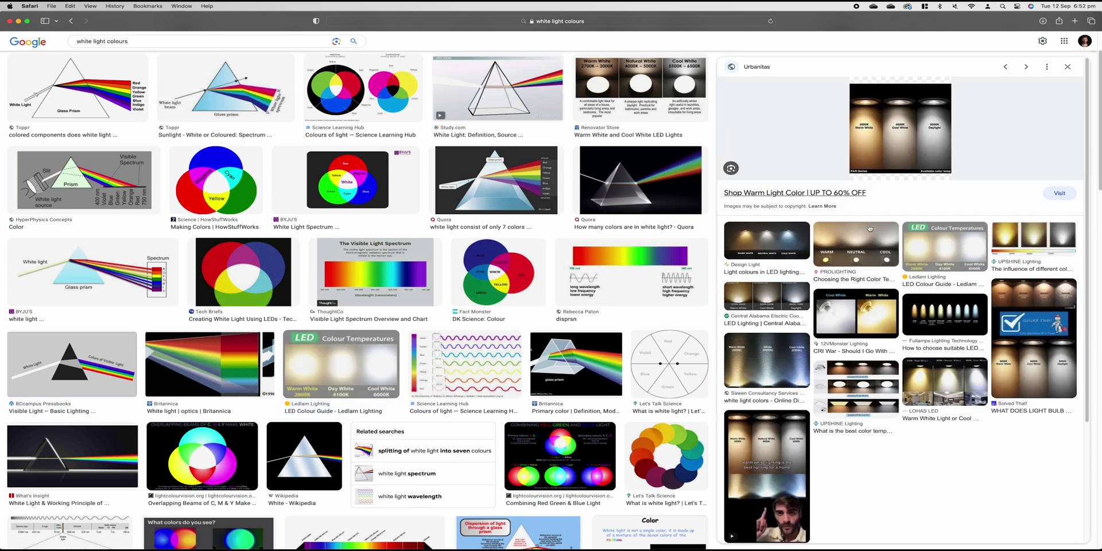
pyautogui.click(865, 243)
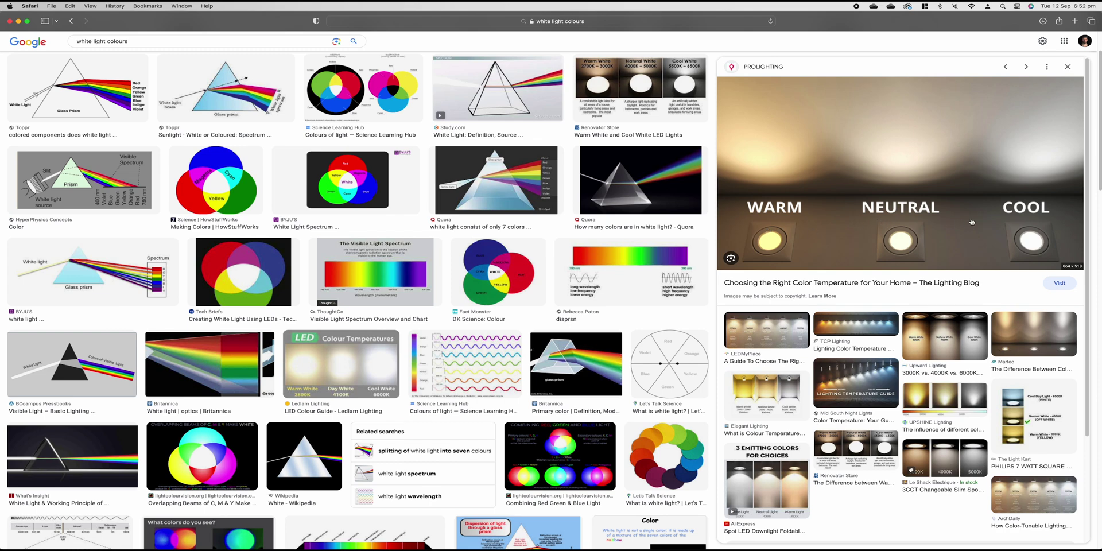
pyautogui.click(789, 361)
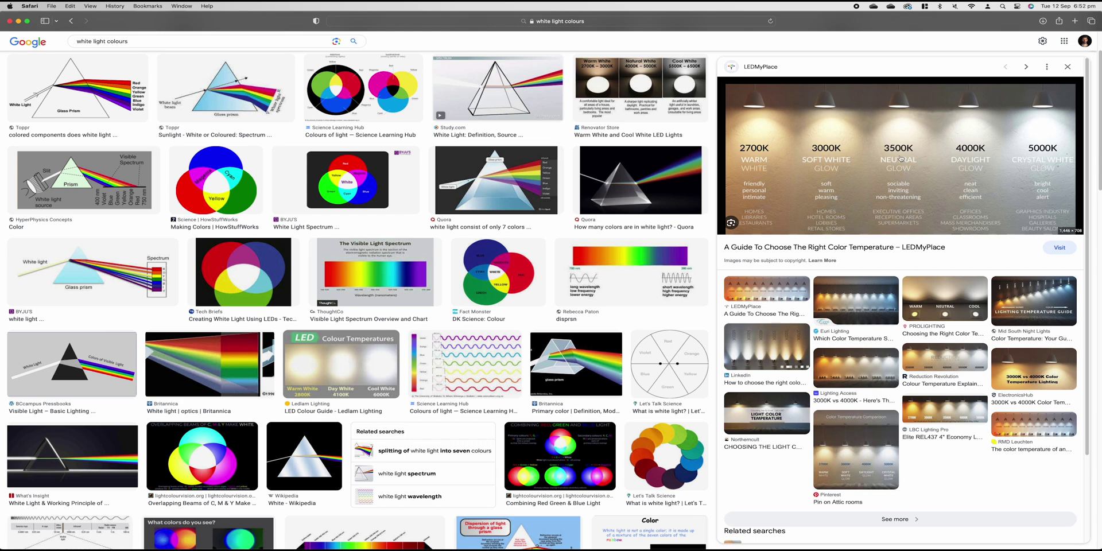
pyautogui.press('super+[')
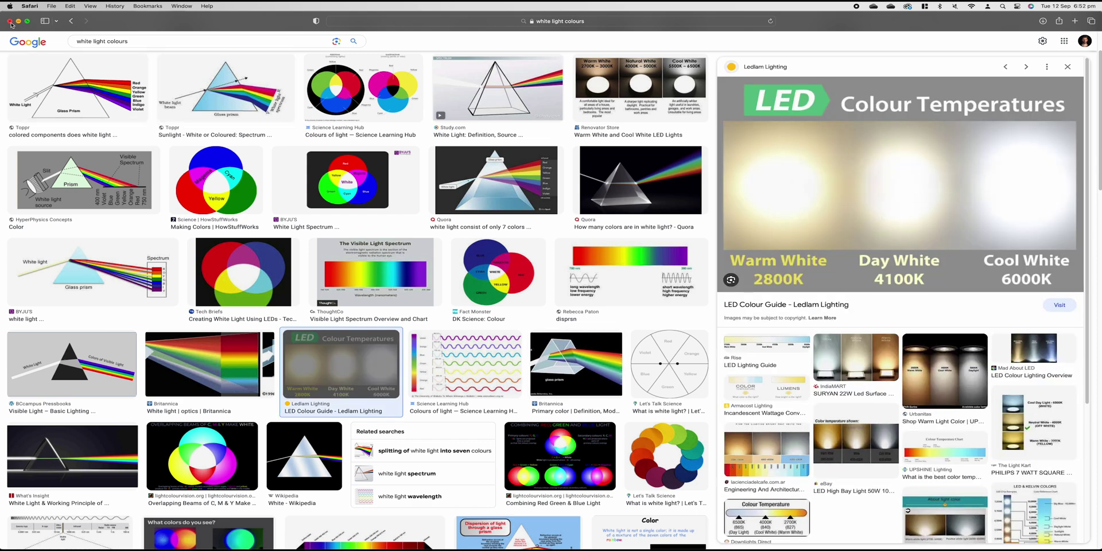
pyautogui.click(10, 21)
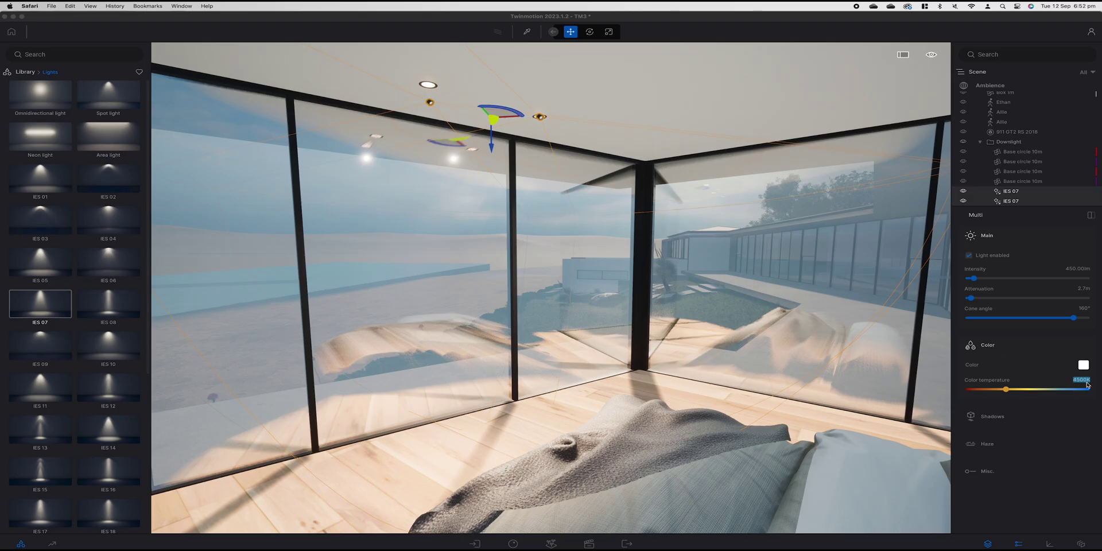
# Set the color temperature of both IES 07 lights to 3500 K
pyautogui.click(1087, 379)
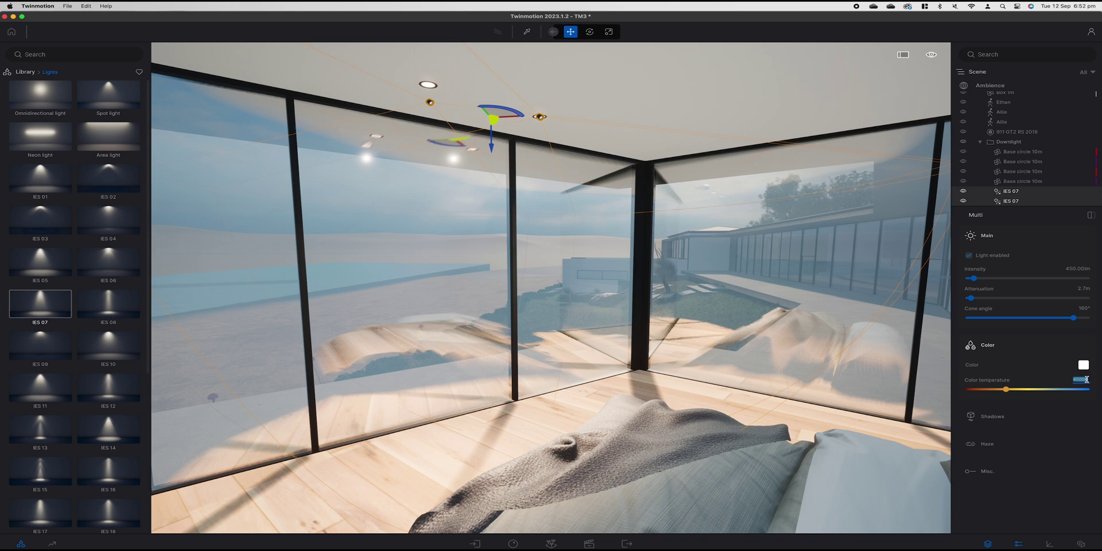
pyautogui.write('3500')
pyautogui.press('Return')
# Enable shadows for both IES 07 lights and compare their effect on the bed and blanket
pyautogui.click(1008, 416)
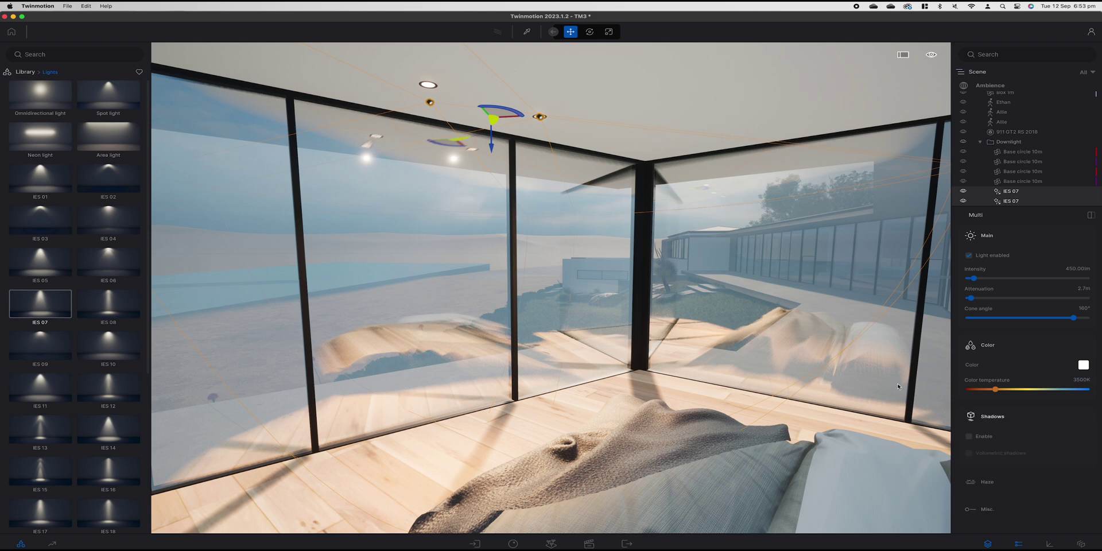
pyautogui.keyDown('shift'); pyautogui.moveTo(713, 310); pyautogui.dragTo(949, 318, button='middle'); pyautogui.keyUp('shift')
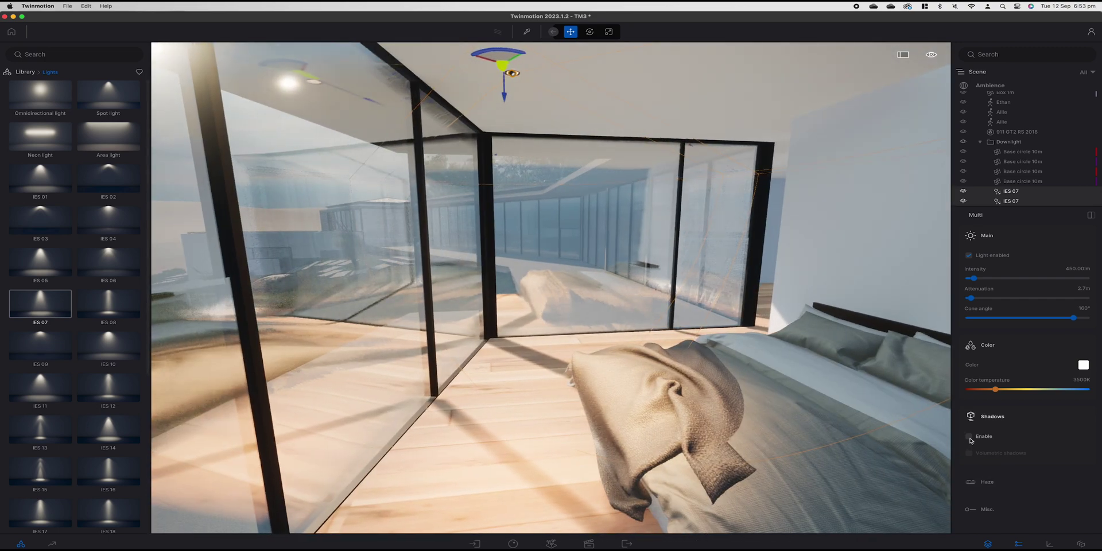
pyautogui.click(970, 438)
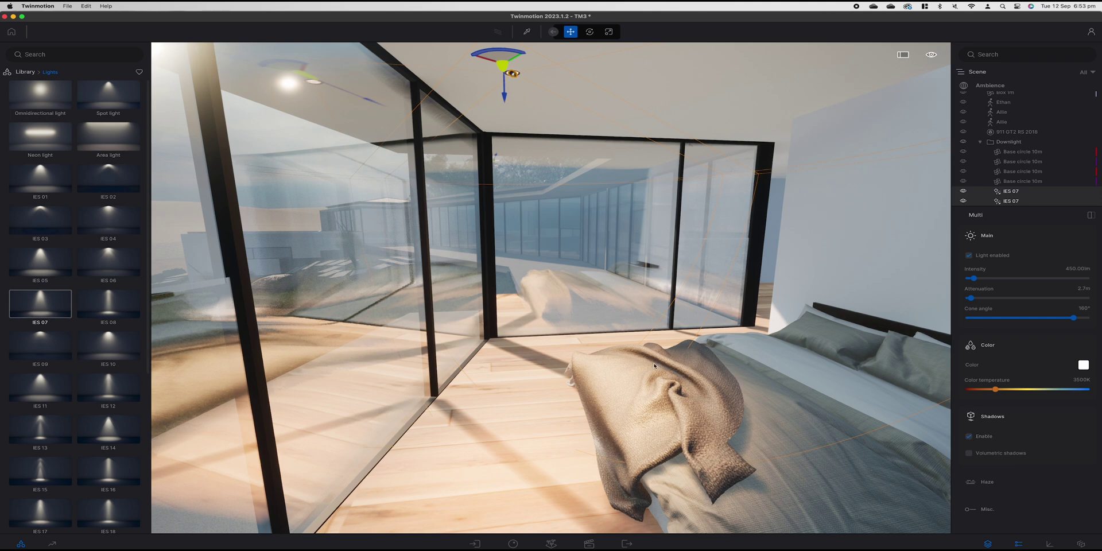
pyautogui.click(969, 438)
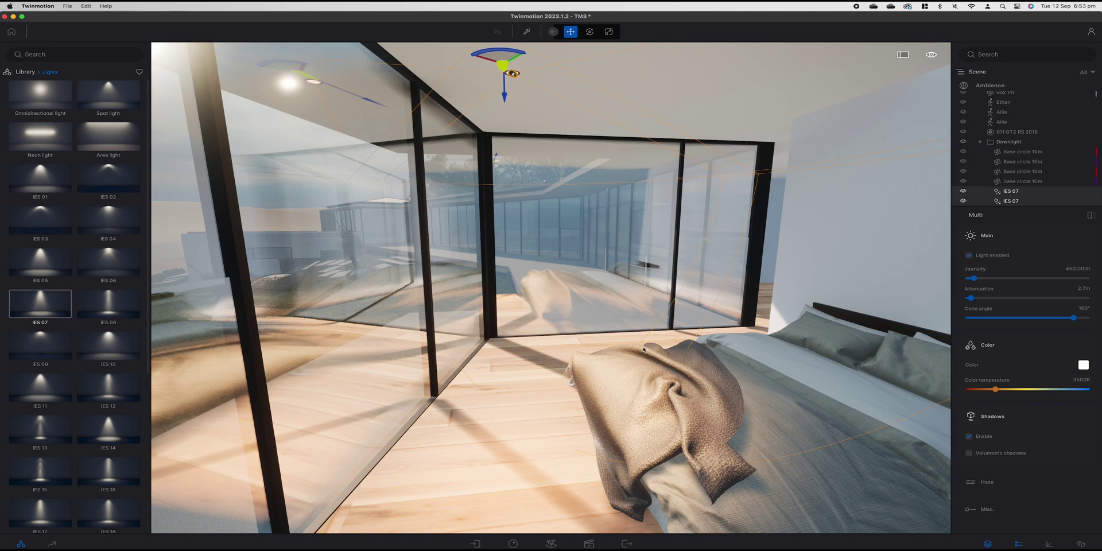
# Place area lights outside the bedroom along the top of its glazed walls
pyautogui.press('a')
pyautogui.moveTo(708, 321); pyautogui.dragTo(861, 321, button='right')
pyautogui.press('s')
pyautogui.moveTo(551, 287); pyautogui.dragTo(677, 287, button='right')
pyautogui.press('a')
pyautogui.click(117, 135)
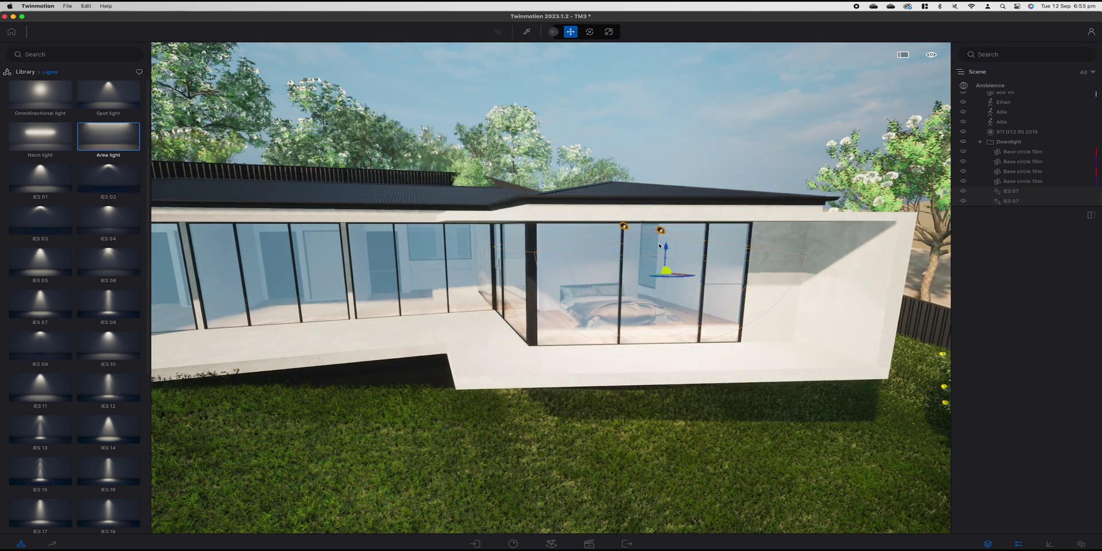
pyautogui.click(658, 225)
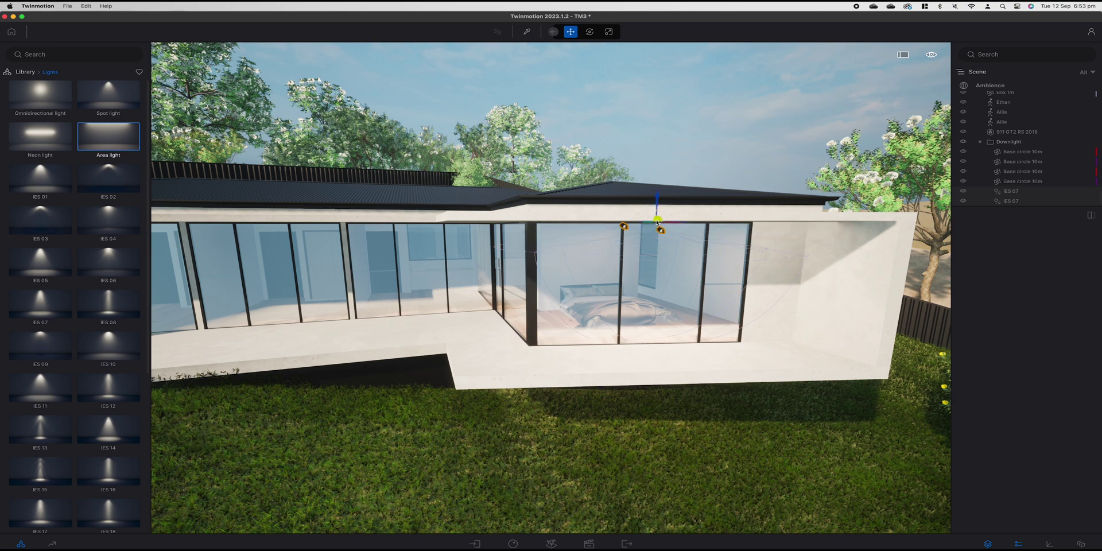
pyautogui.click(635, 278)
pyautogui.keyDown('shift'); pyautogui.moveTo(634, 277); pyautogui.dragTo(537, 268, button='middle'); pyautogui.keyUp('shift')
pyautogui.moveTo(536, 267); pyautogui.dragTo(519, 253, button='right')
pyautogui.press('Escape')
# From inside the bedroom, compare both area lights with shadows on and off, leaving the shadows off
pyautogui.scroll(1, 603, 323)
pyautogui.press('w')
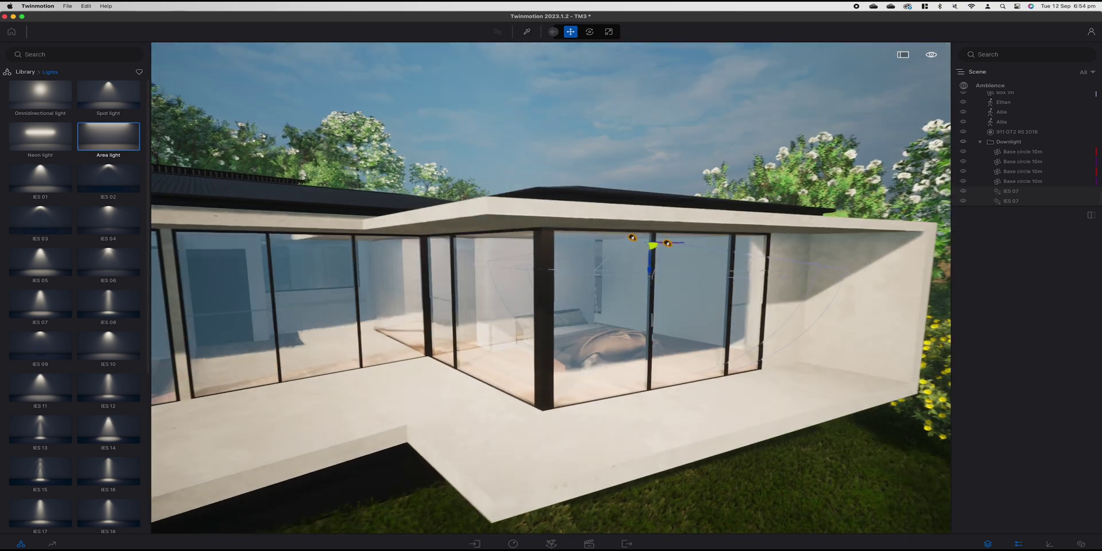
pyautogui.press('w')
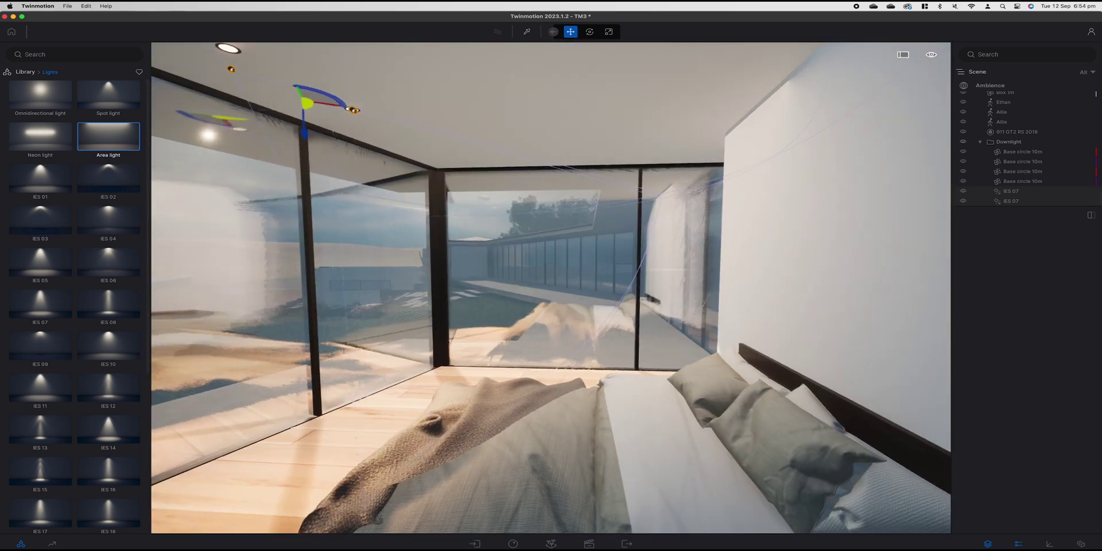
pyautogui.press('s')
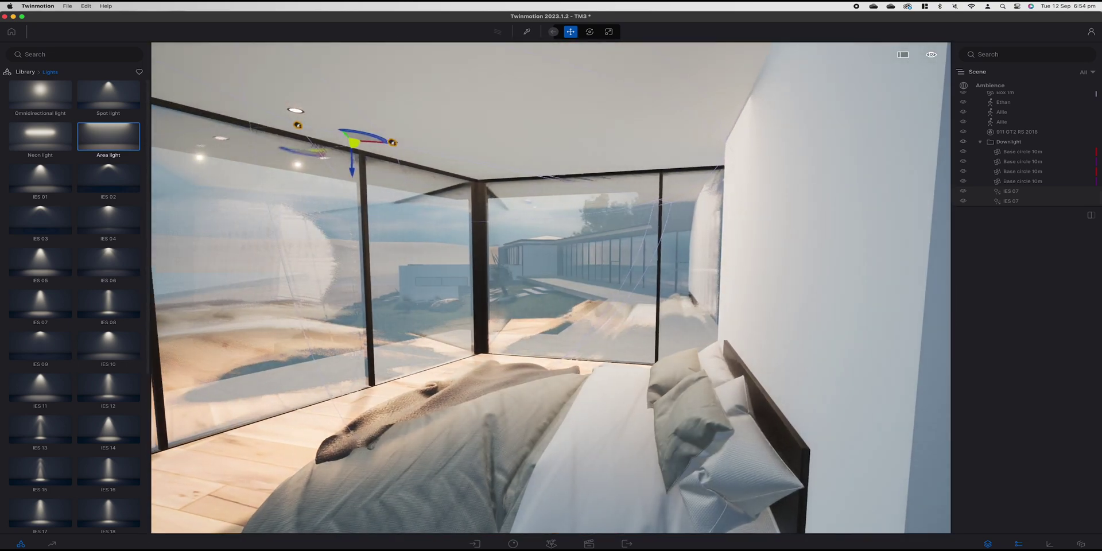
pyautogui.press('a')
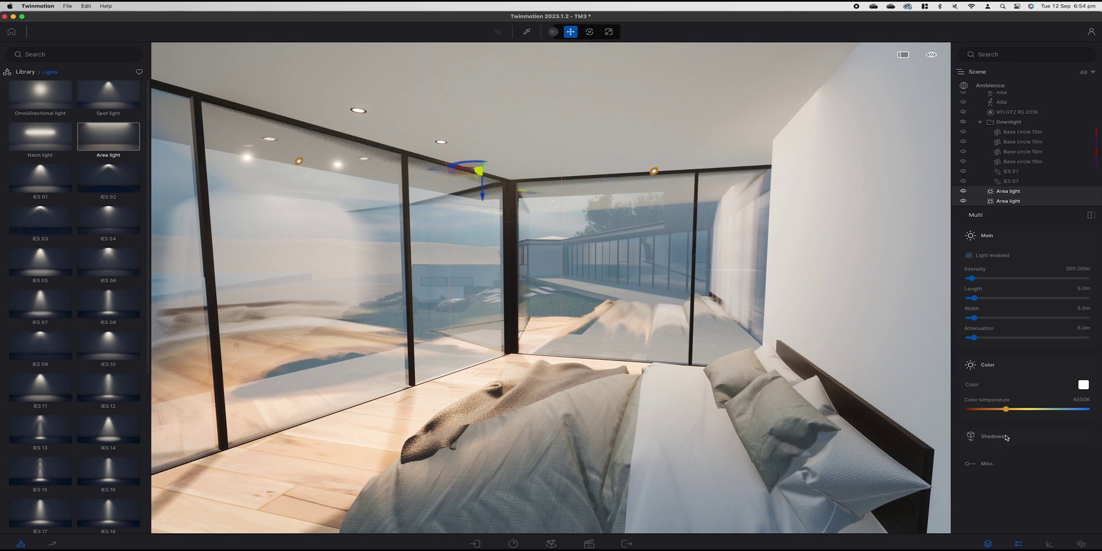
pyautogui.click(1006, 437)
pyautogui.click(970, 457)
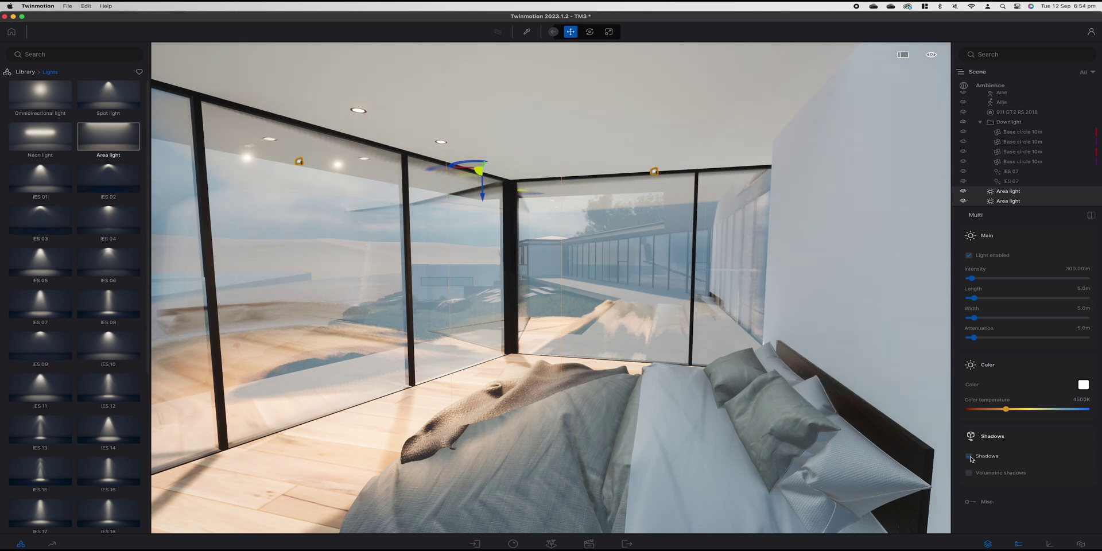
pyautogui.click(970, 457)
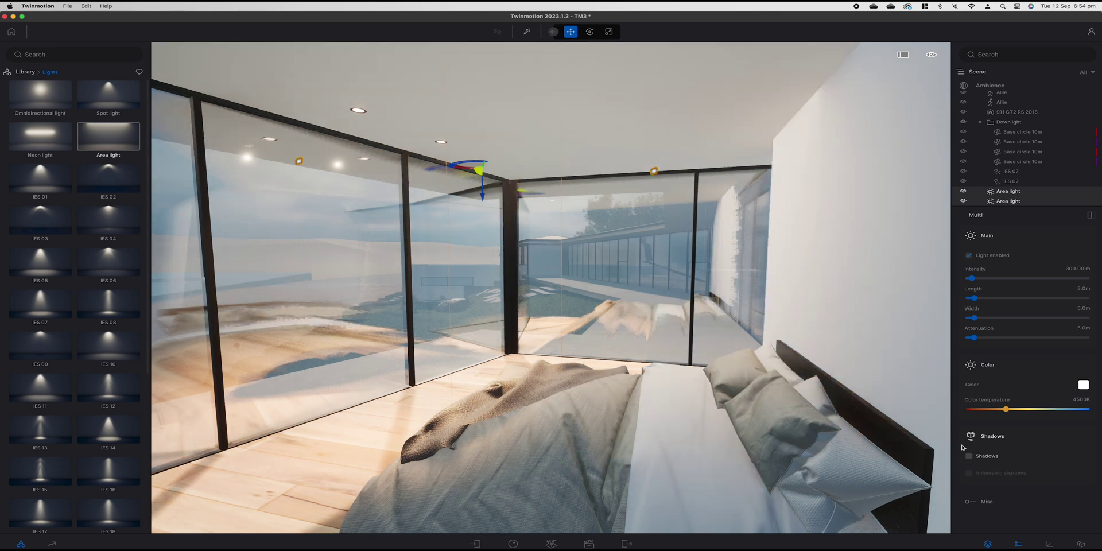
# Try color temperatures of 6000 K and 7000 K on both area lights and settle on 8000 K
pyautogui.click(1082, 399)
pyautogui.write('6000')
pyautogui.press('Return')
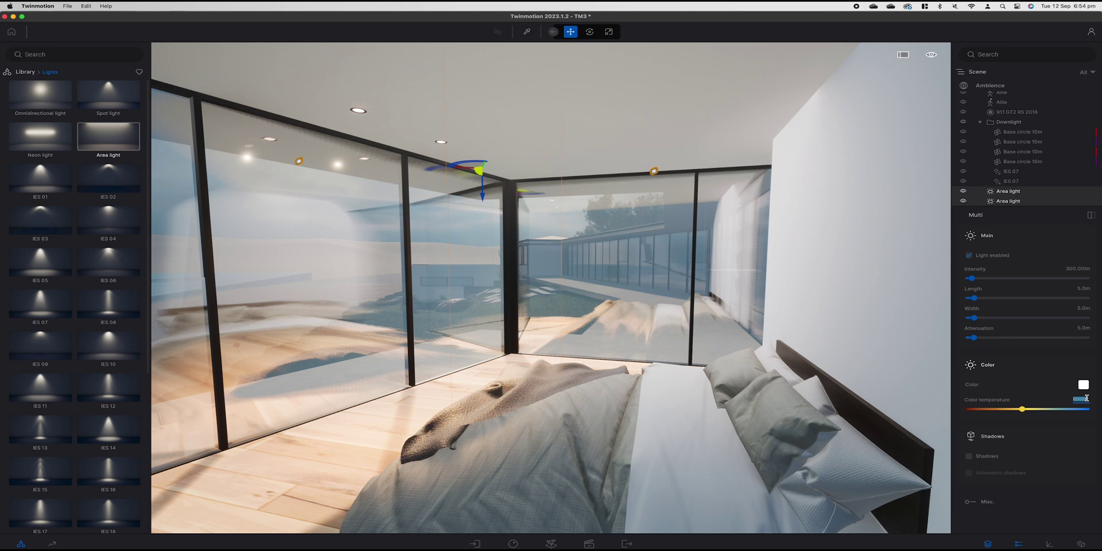
pyautogui.write('7000')
pyautogui.press('Return')
pyautogui.write('8000')
pyautogui.press('Return')
# Examine the white balance in the Ambience global lighting details and reselect both area lights
pyautogui.click(1008, 86)
pyautogui.click(992, 339)
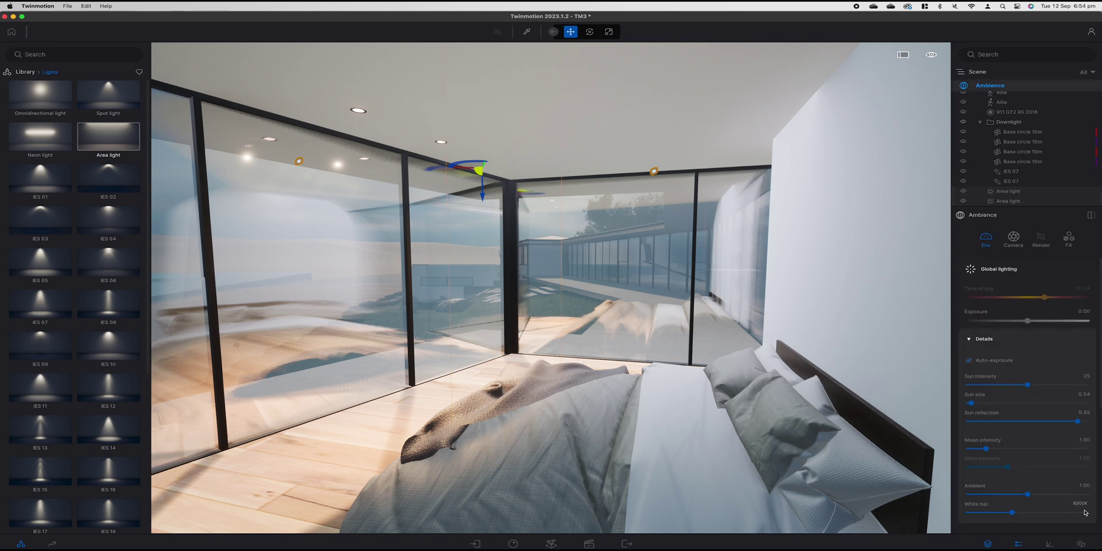
pyautogui.click(1009, 201)
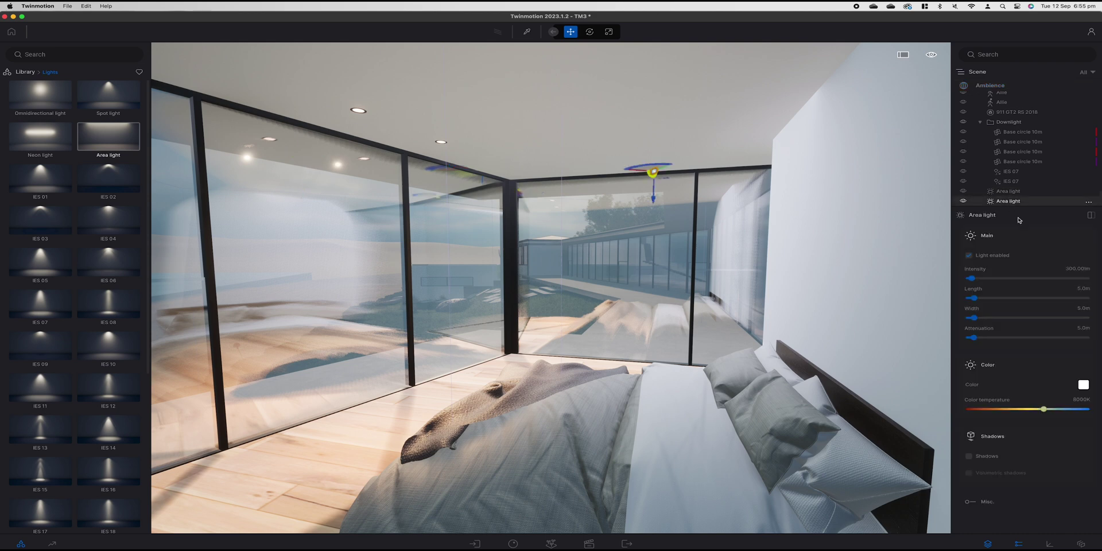
pyautogui.keyDown('shift'); pyautogui.click(1022, 193); pyautogui.keyUp('shift')
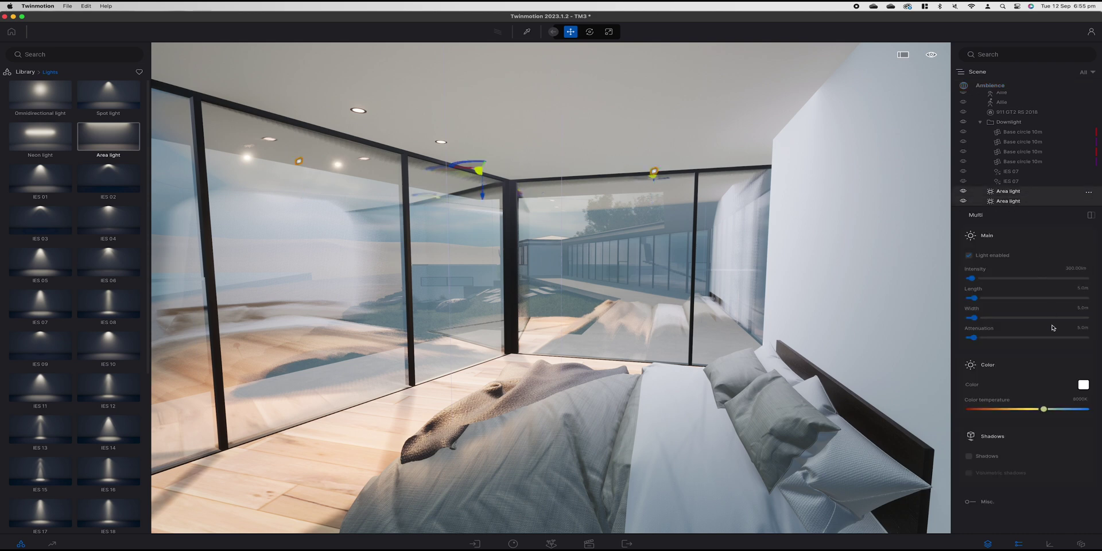
# Deselect the area lights and search the Sketchfab library for "pendant light"
pyautogui.click(1083, 402)
pyautogui.press('Escape')
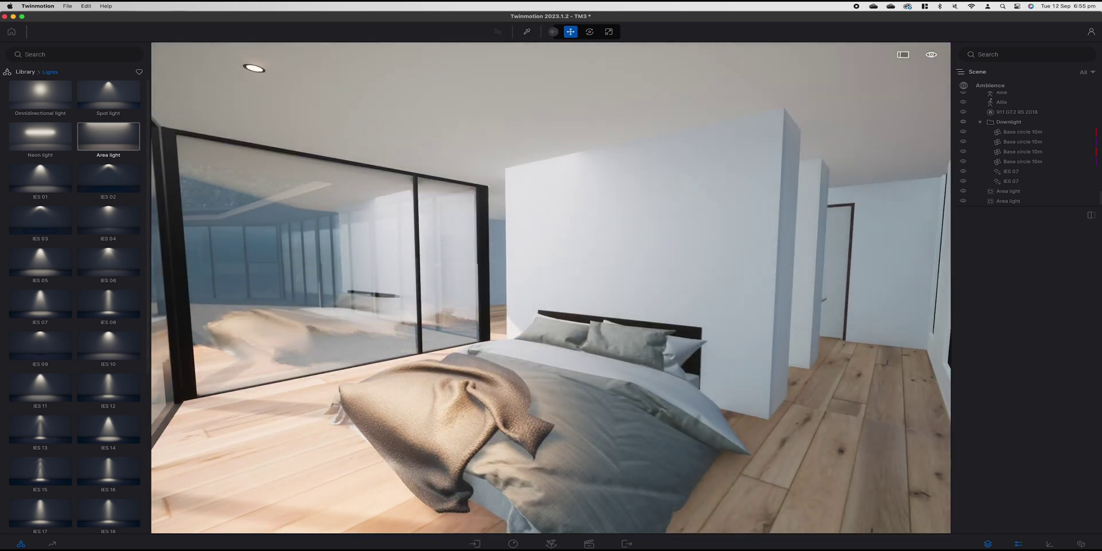
pyautogui.scroll(-1, 276, 93)
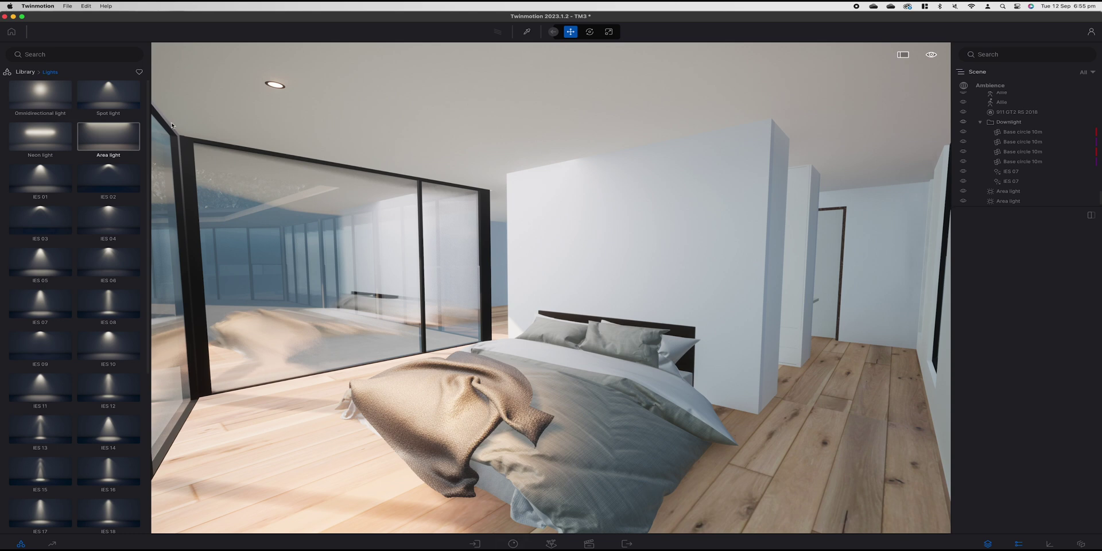
pyautogui.click(26, 72)
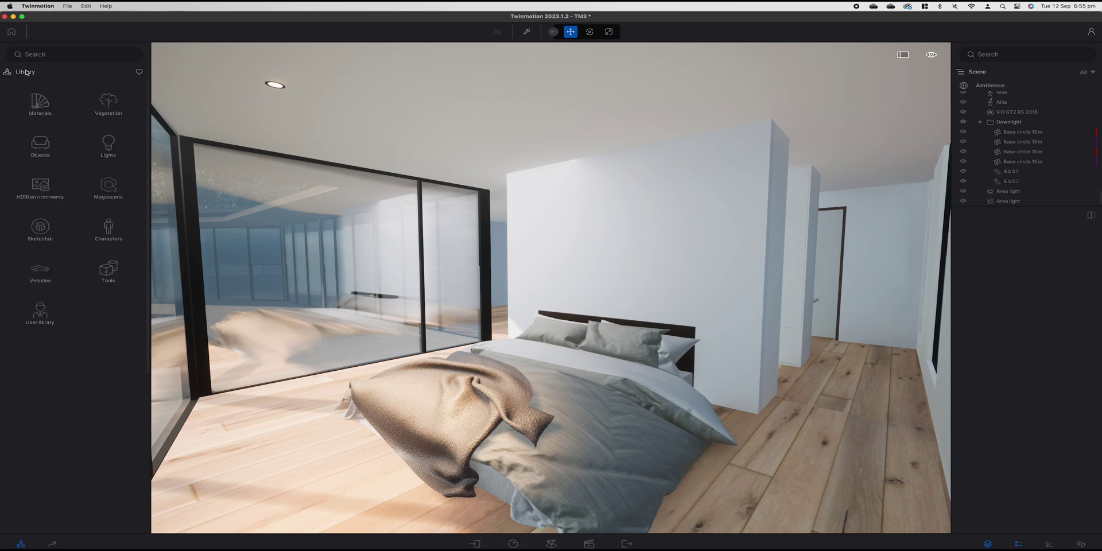
pyautogui.click(41, 227)
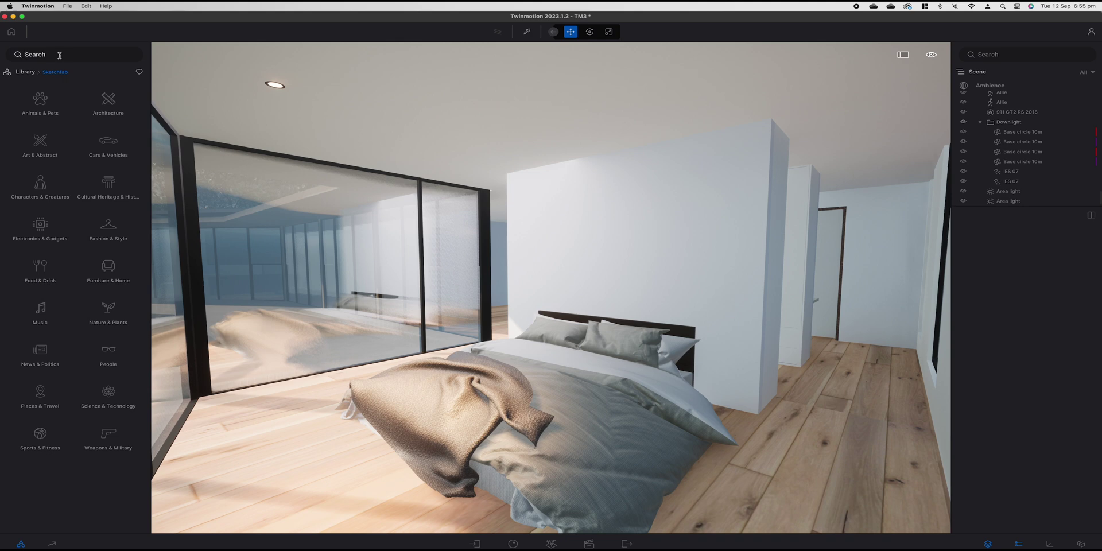
pyautogui.click(59, 55)
pyautogui.write('pendant light')
pyautogui.press('Return')
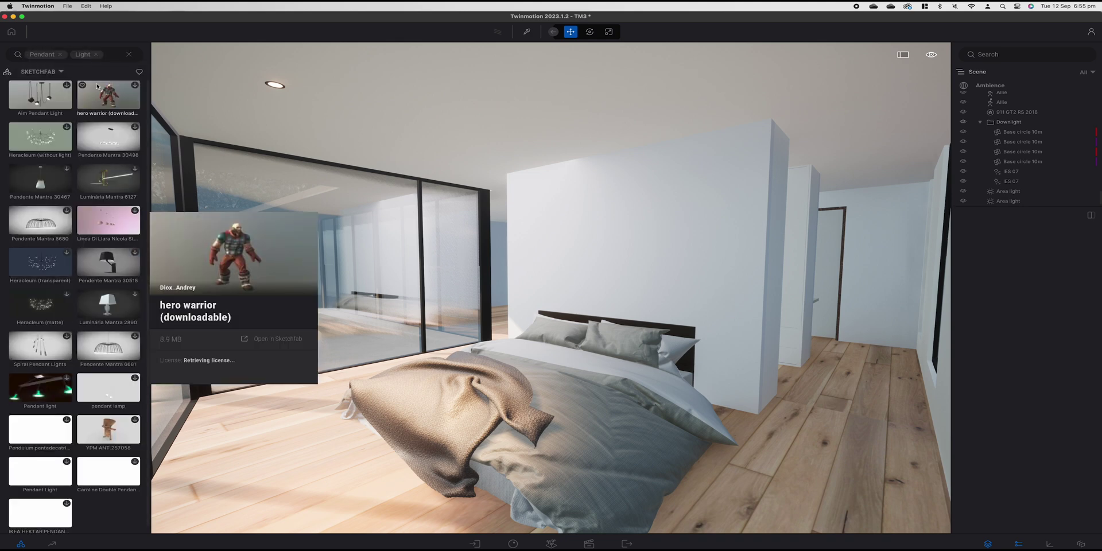
# Examine the pendant lamp models in the search results for one that suits the bedroom
pyautogui.moveTo(97, 232)
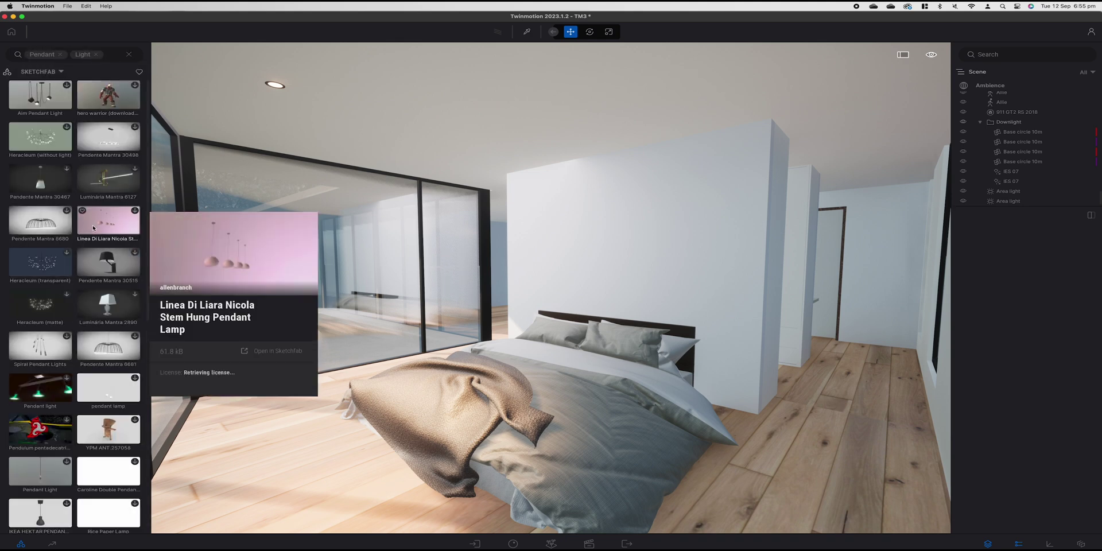
pyautogui.moveTo(97, 252)
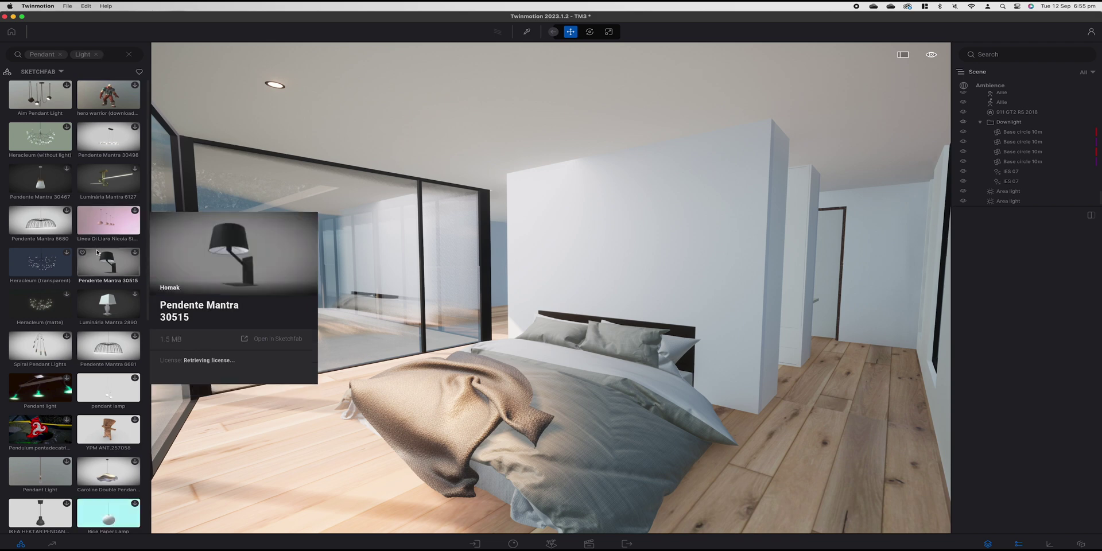
pyautogui.scroll(-3, 98, 253)
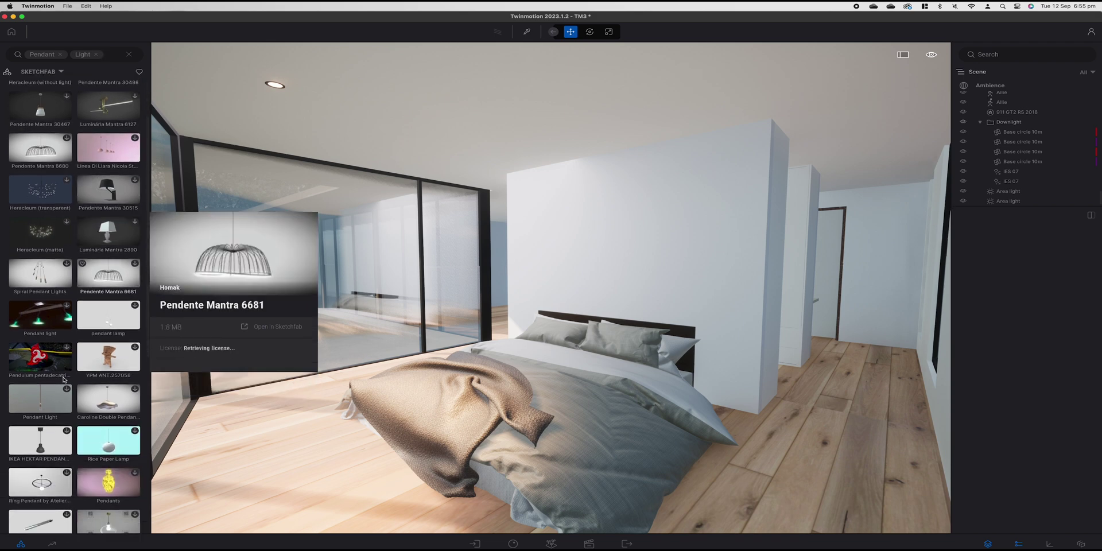
pyautogui.moveTo(46, 397)
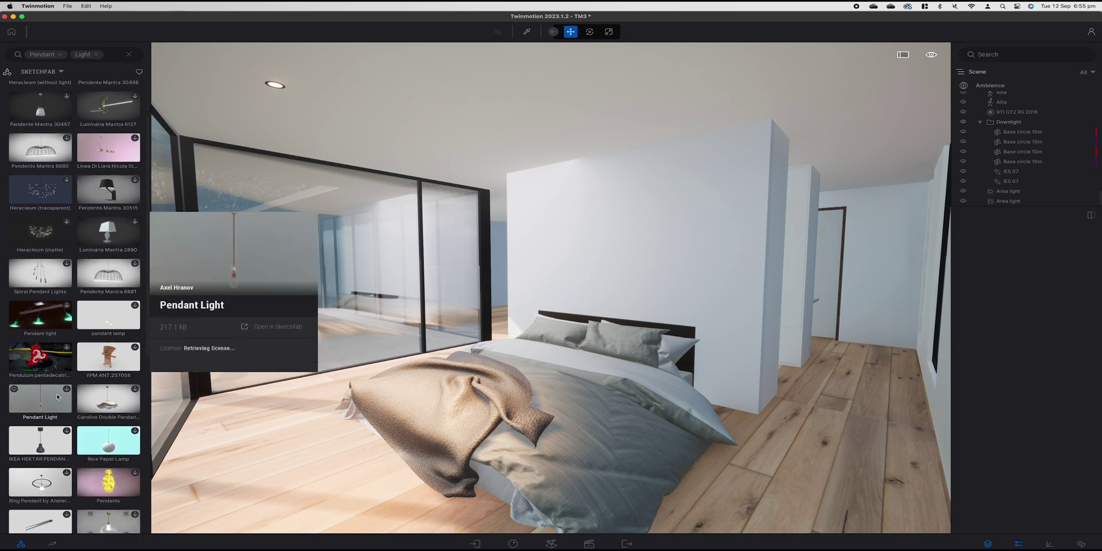
pyautogui.scroll(-2, 58, 396)
pyautogui.moveTo(46, 443)
pyautogui.scroll(-1, 45, 443)
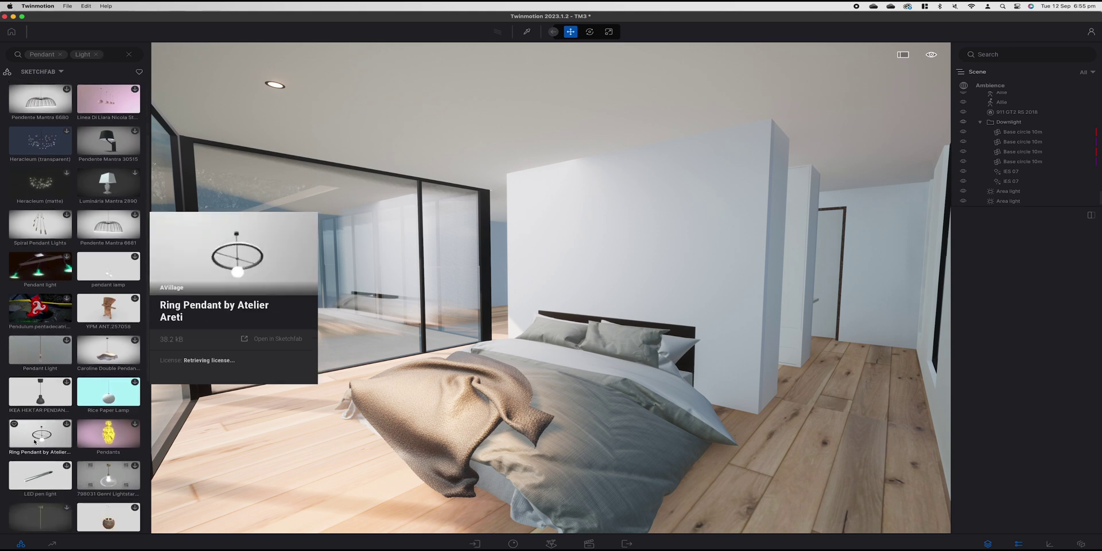
pyautogui.scroll(-5, 39, 432)
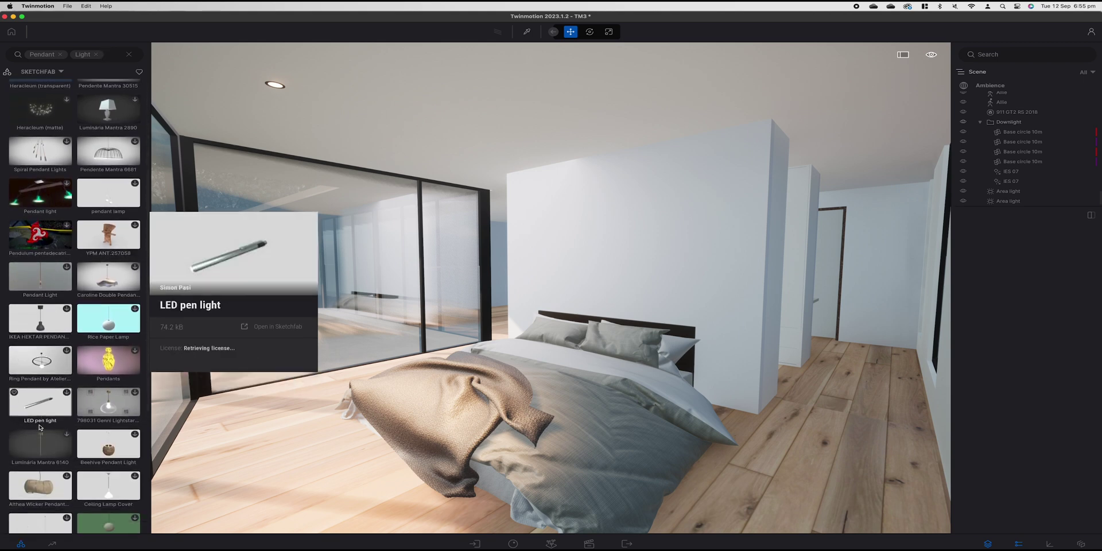
pyautogui.scroll(-2, 109, 425)
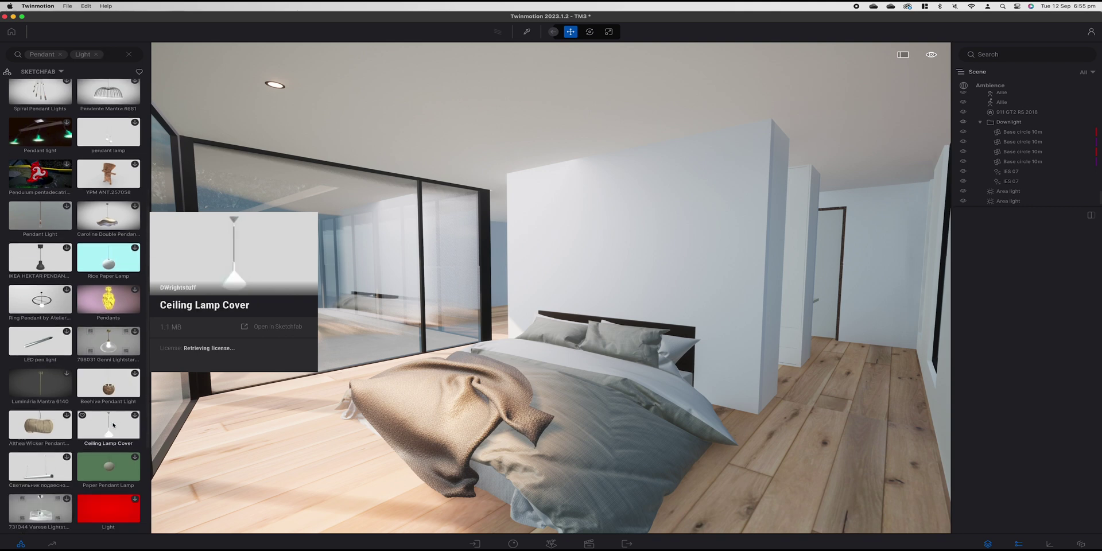
pyautogui.scroll(-3, 45, 440)
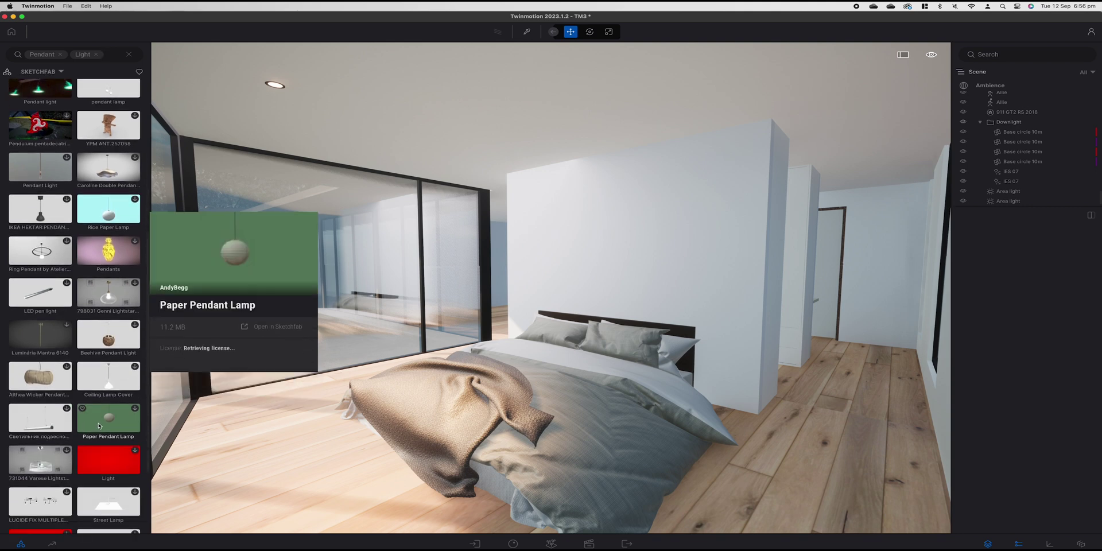
pyautogui.scroll(-1, 99, 421)
pyautogui.scroll(-6, 62, 344)
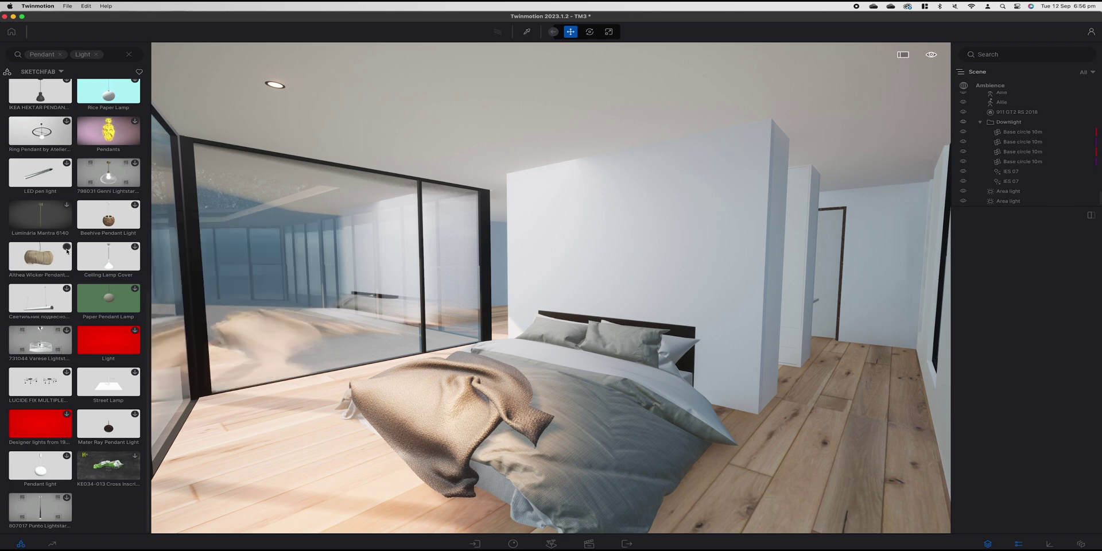
pyautogui.scroll(2, 72, 250)
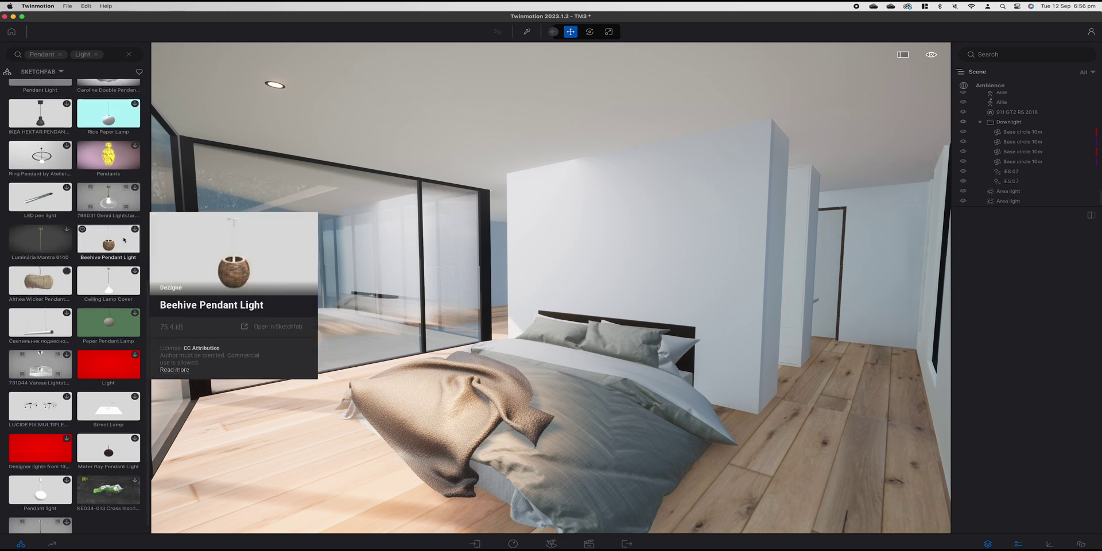
pyautogui.scroll(5, 66, 161)
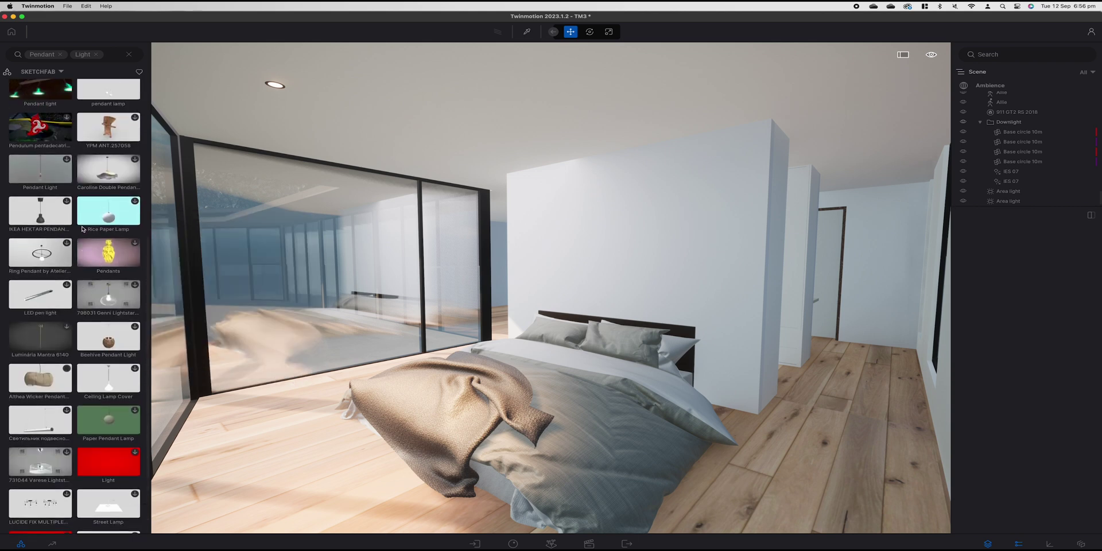
# Place the Pendant Light model beside the bed, turn it the right way up and lower it to hang from the ceiling
pyautogui.click(56, 168)
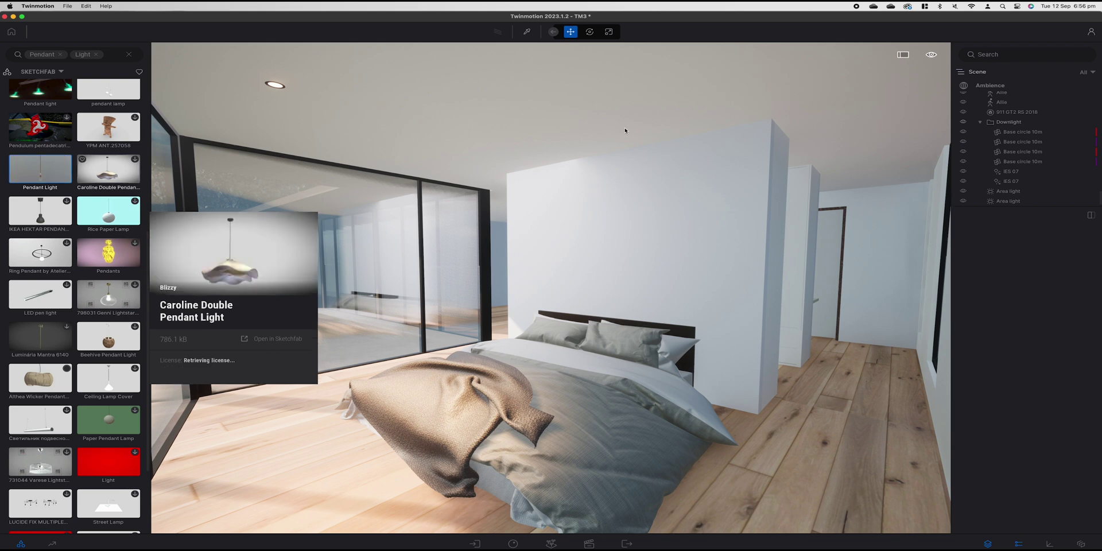
pyautogui.click(722, 110)
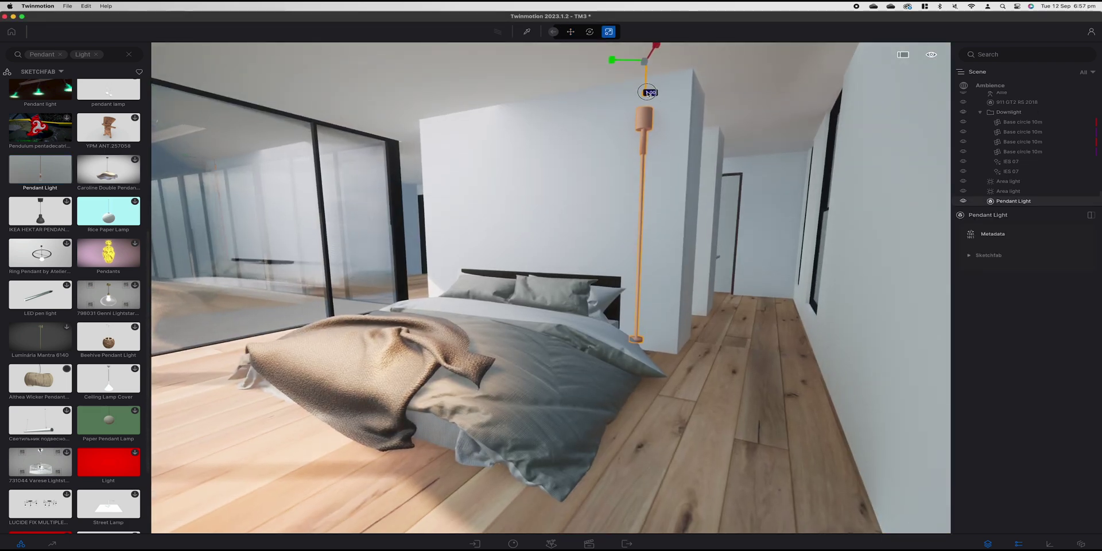
pyautogui.press('r')
pyautogui.click(626, 87)
pyautogui.moveTo(644, 76); pyautogui.dragTo(626, 89)
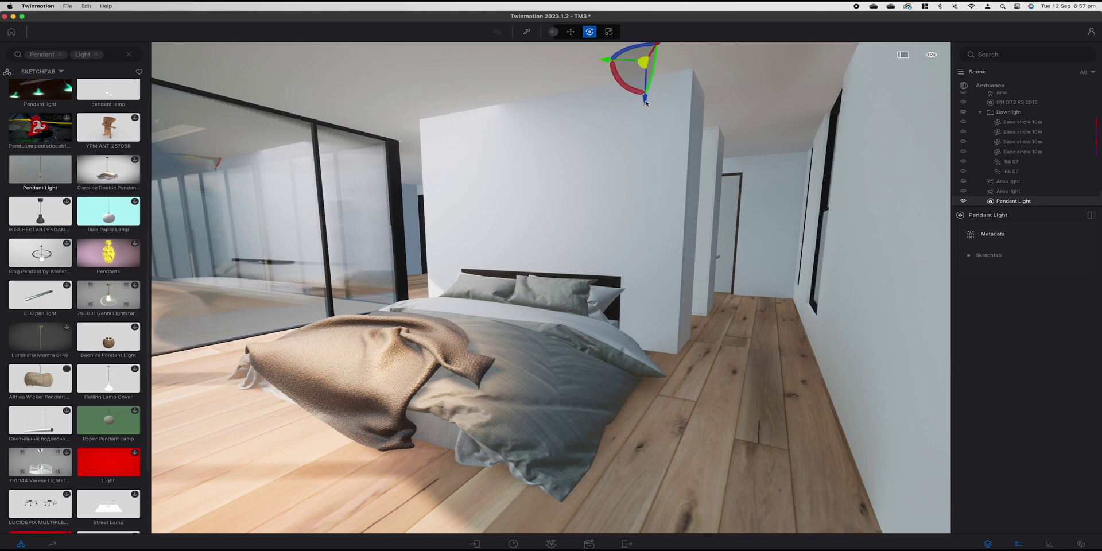
pyautogui.moveTo(646, 135); pyautogui.dragTo(649, 275)
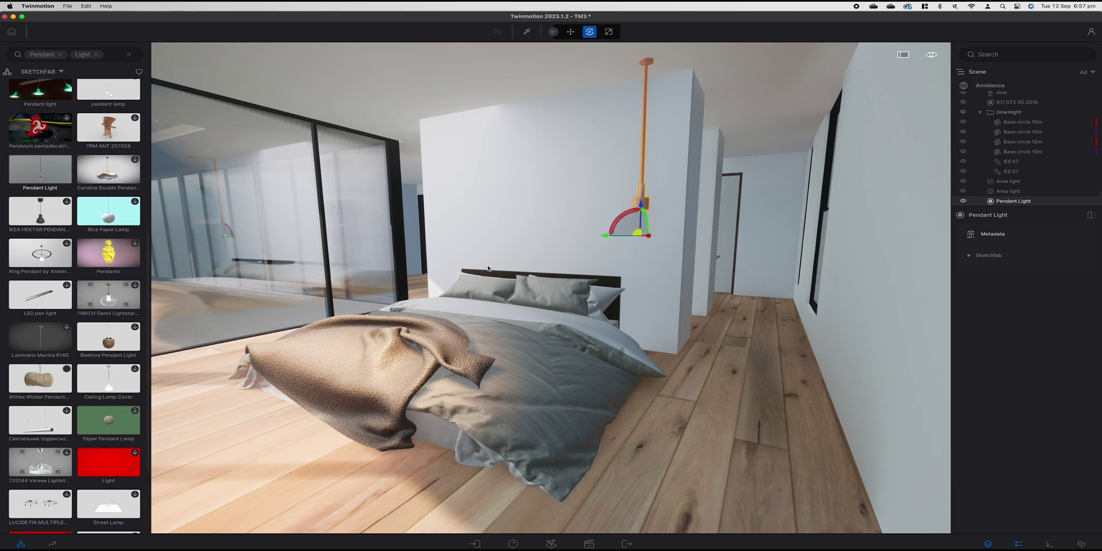
# Copy the pendant light as a single instance to the other side of the bed, about 2.4 m away
pyautogui.moveTo(498, 279); pyautogui.dragTo(463, 270, button='right')
pyautogui.press('w')
pyautogui.press('e')
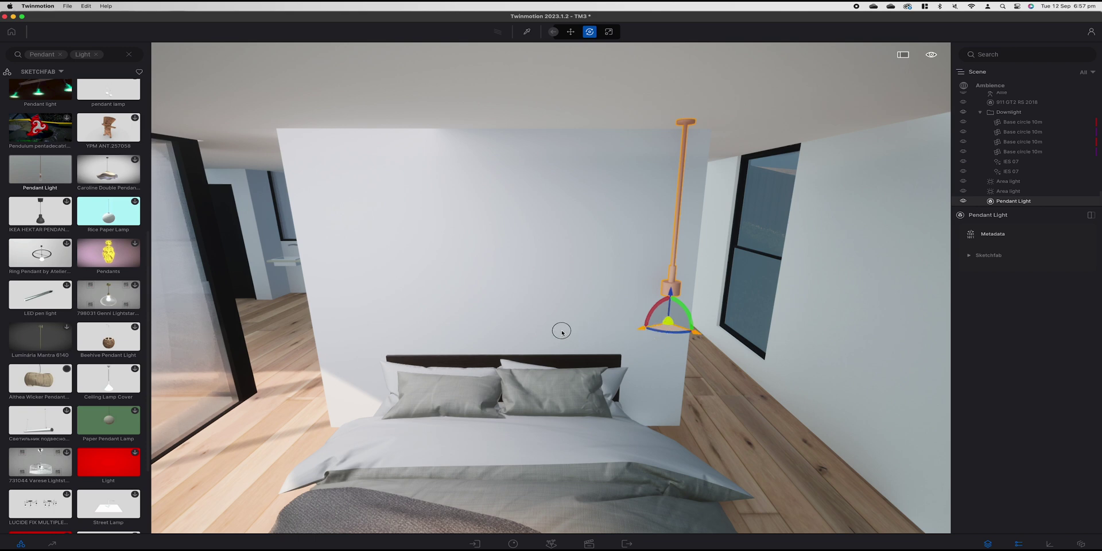
pyautogui.keyDown('shift'); pyautogui.moveTo(525, 332); pyautogui.dragTo(320, 328); pyautogui.keyUp('shift')
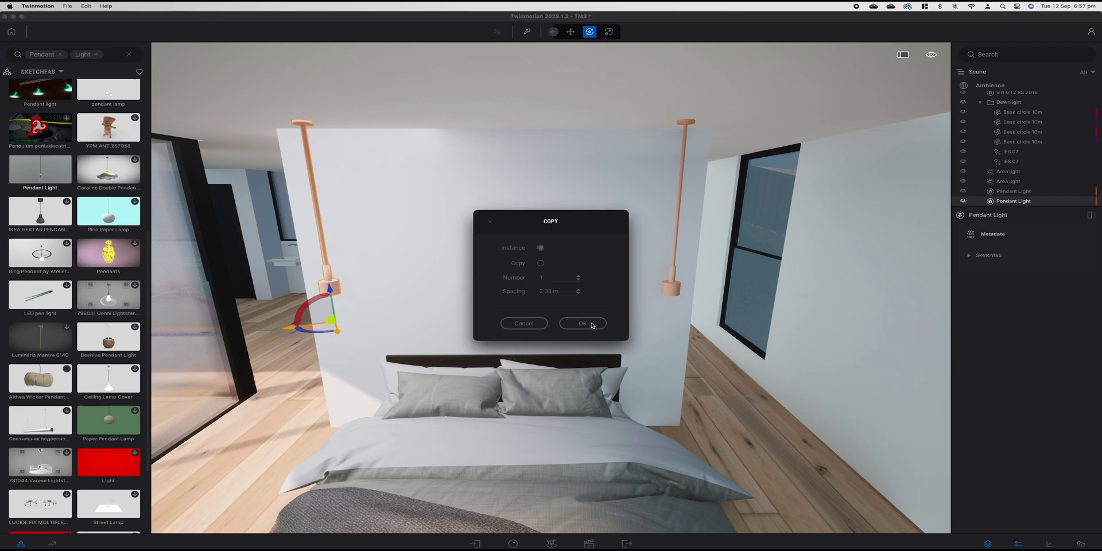
pyautogui.click(592, 326)
# Apply the Brass metal material to the bodies of the pendant lights
pyautogui.moveTo(592, 326); pyautogui.dragTo(592, 307, button='right')
pyautogui.moveTo(592, 307); pyautogui.dragTo(697, 263, button='middle')
pyautogui.click(128, 55)
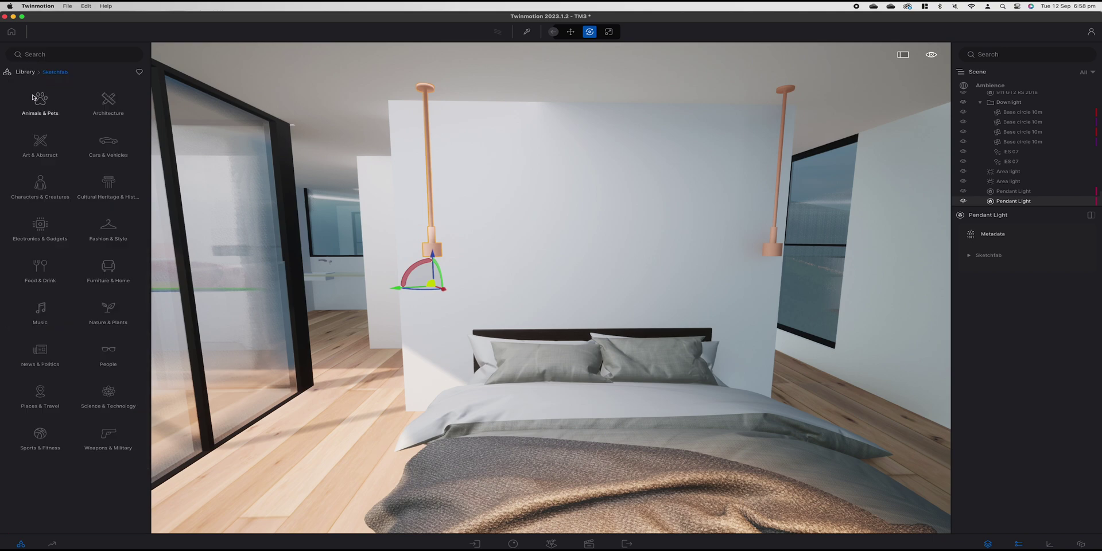
pyautogui.click(26, 73)
pyautogui.click(40, 102)
pyautogui.moveTo(109, 99); pyautogui.dragTo(432, 238)
# Apply the Reflective glass material to the shades of the pendant lights
pyautogui.rightClick(86, 110)
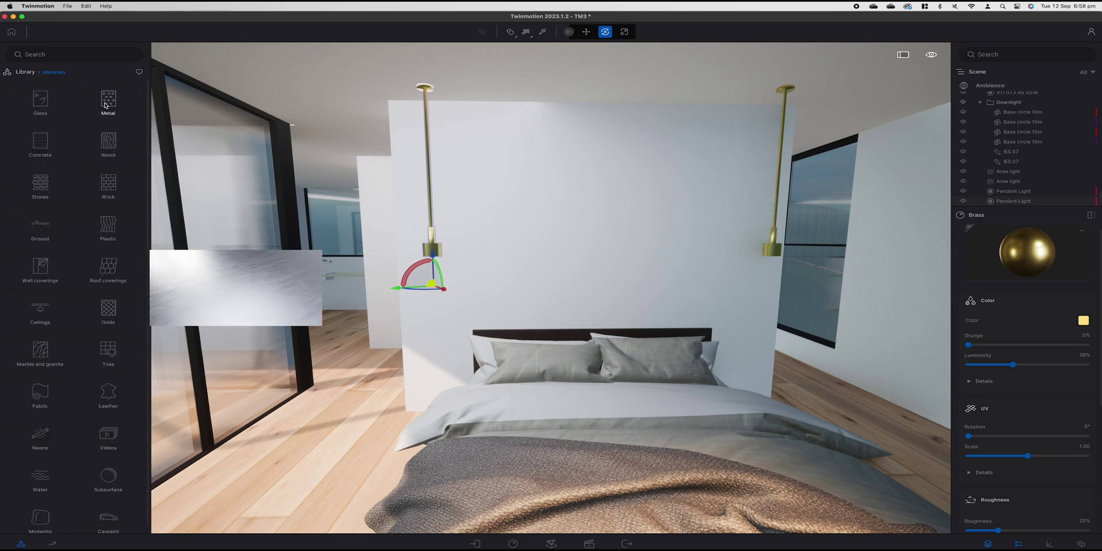
pyautogui.click(40, 102)
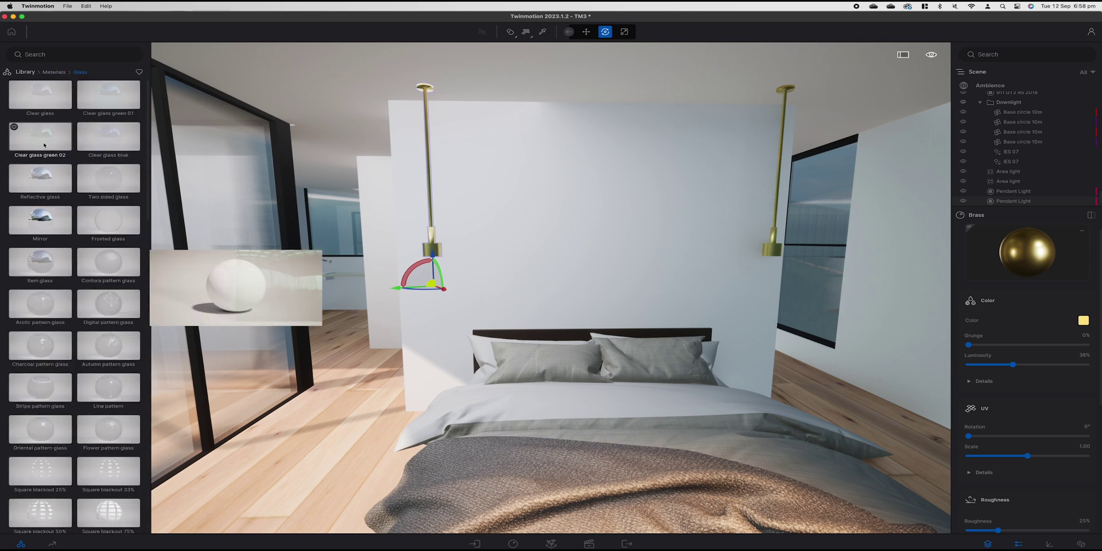
pyautogui.moveTo(64, 183); pyautogui.dragTo(434, 260)
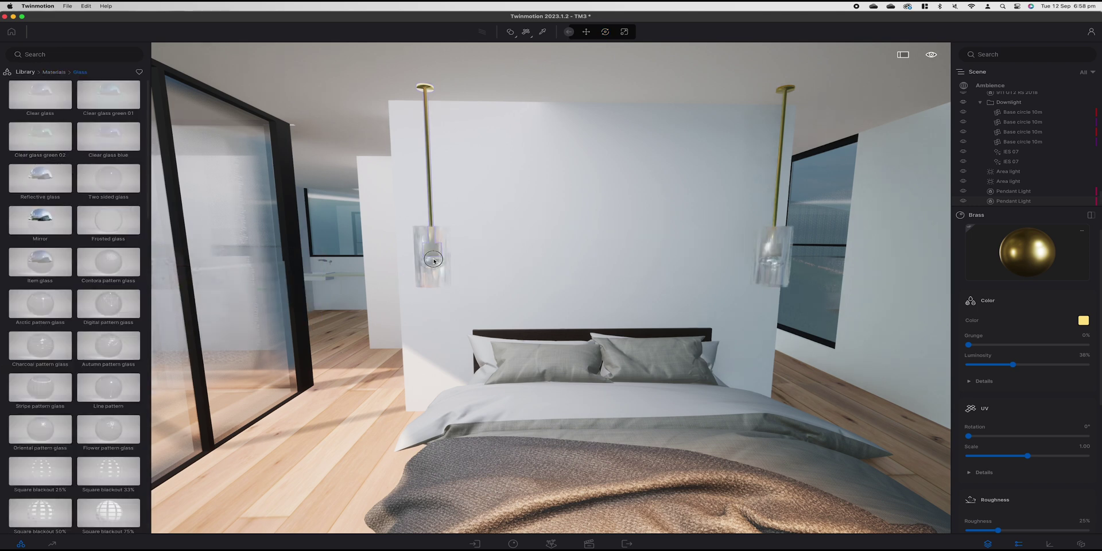
pyautogui.click(432, 258)
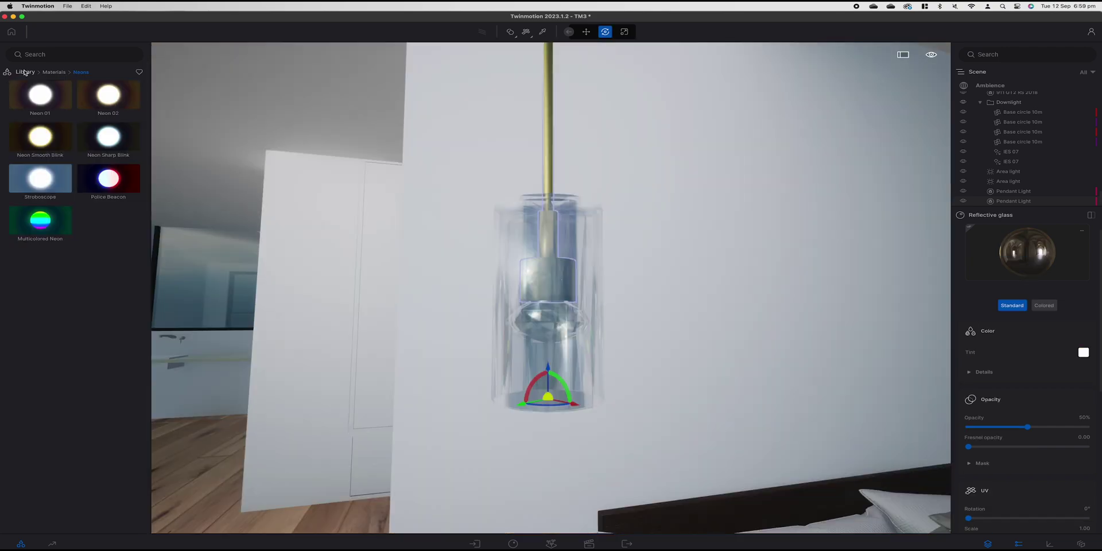
# Place an omnidirectional light inside the glass bulb of the pendant nearest the glazing
pyautogui.click(24, 72)
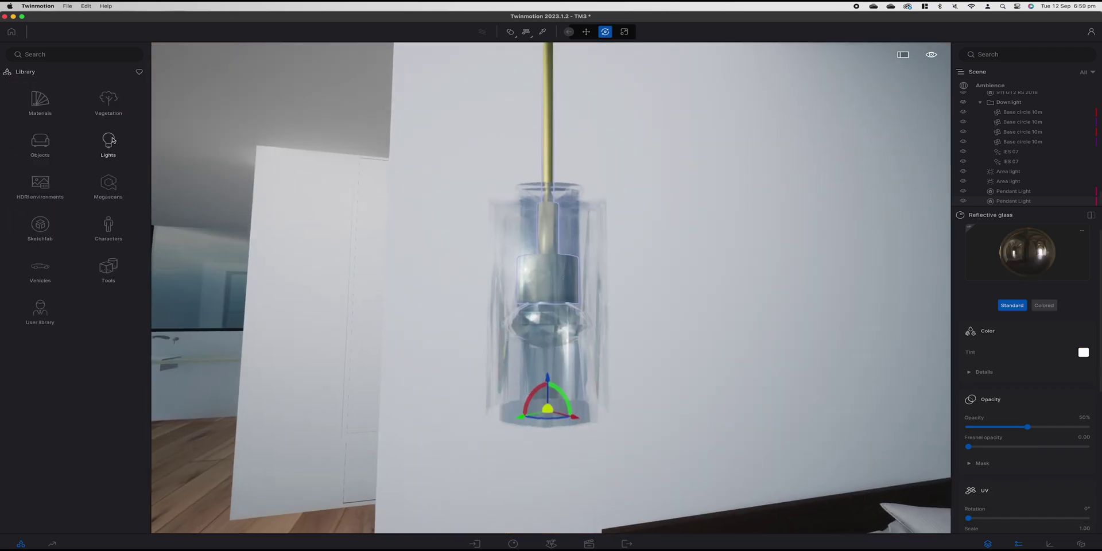
pyautogui.click(109, 140)
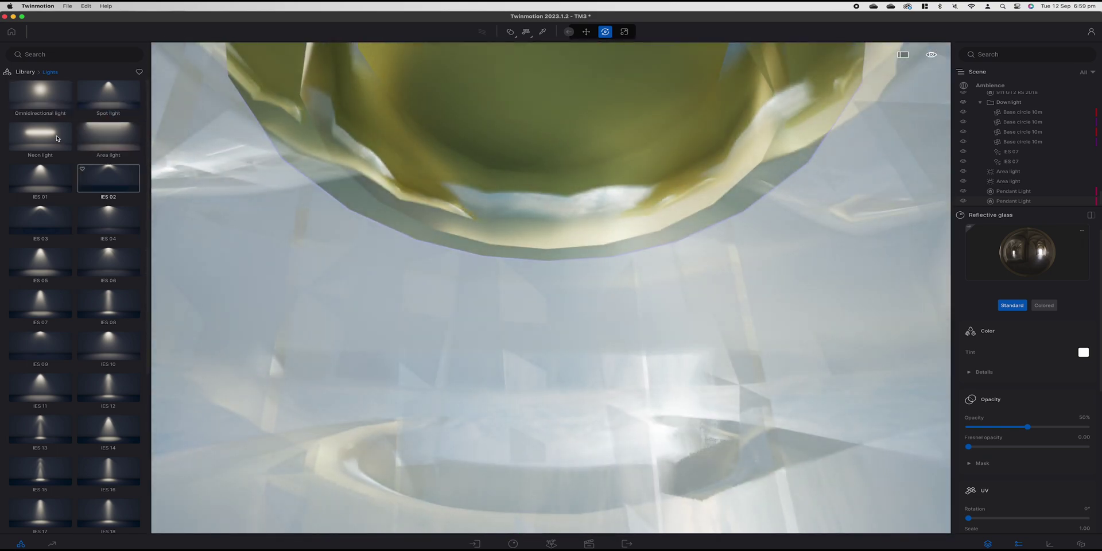
pyautogui.moveTo(539, 104); pyautogui.dragTo(541, 91)
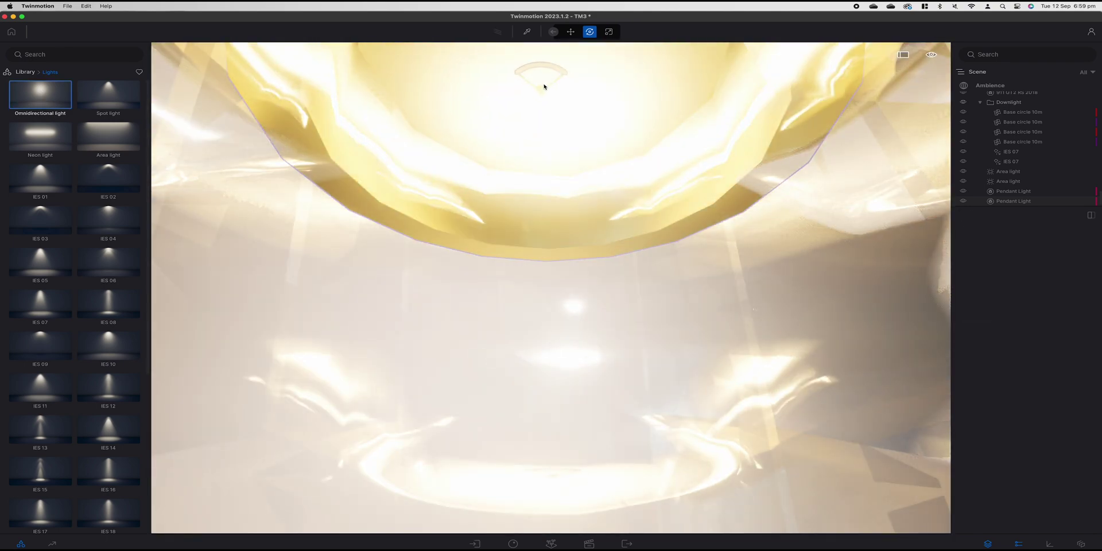
pyautogui.scroll(-6, 542, 215)
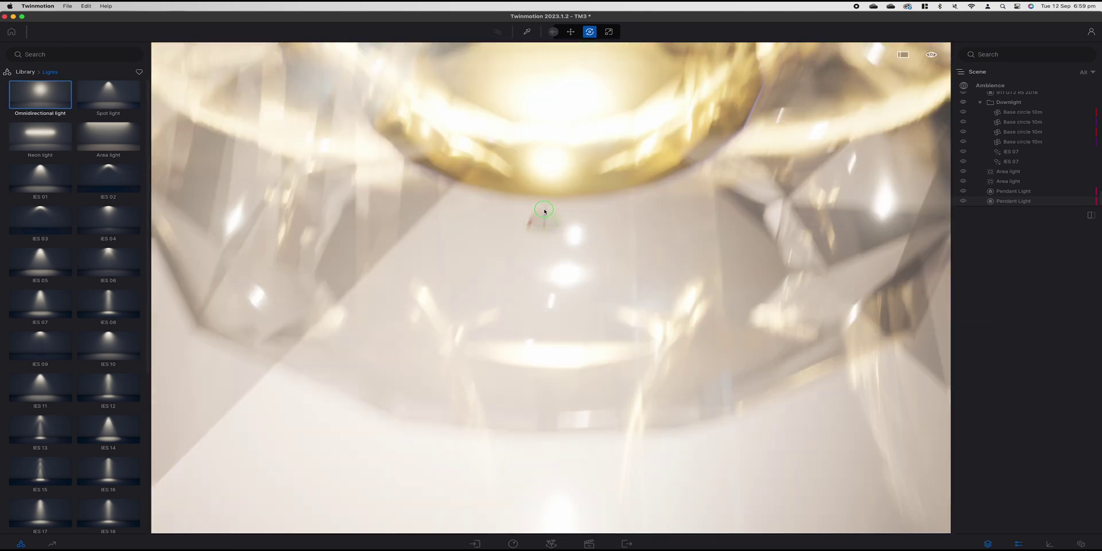
pyautogui.press('s')
pyautogui.press('a')
pyautogui.press('d')
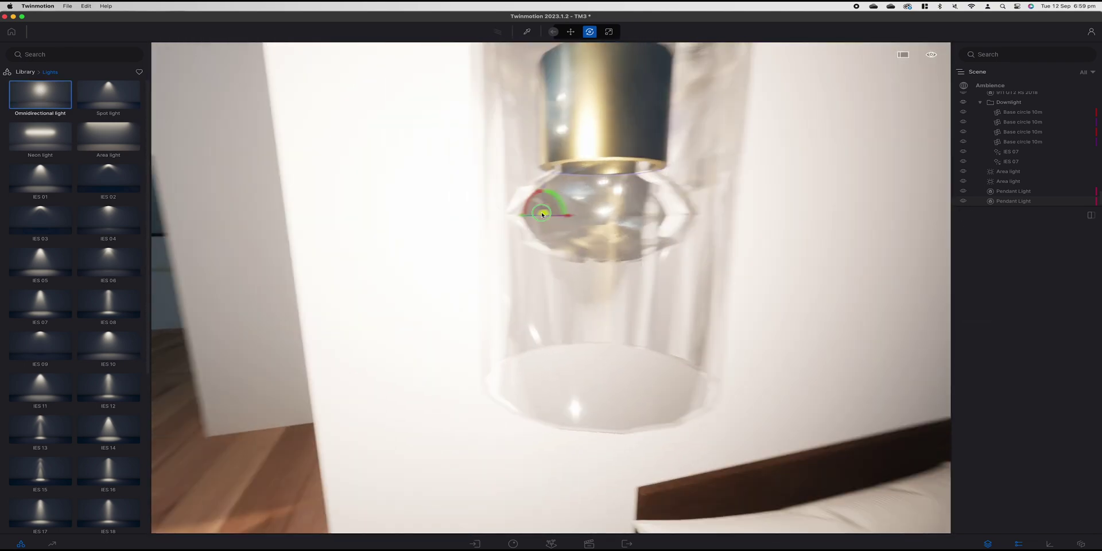
pyautogui.click(491, 248)
pyautogui.press('Escape')
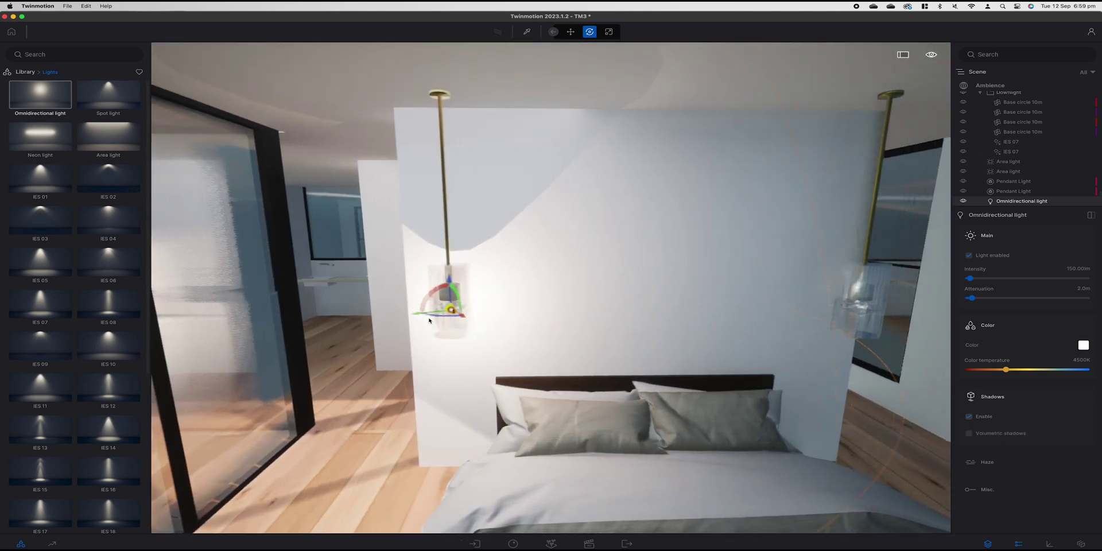
# Copy the omnidirectional light across the bed into the second pendant
pyautogui.click(439, 315)
pyautogui.keyDown('alt'); pyautogui.moveTo(461, 314); pyautogui.dragTo(584, 330); pyautogui.keyUp('alt')
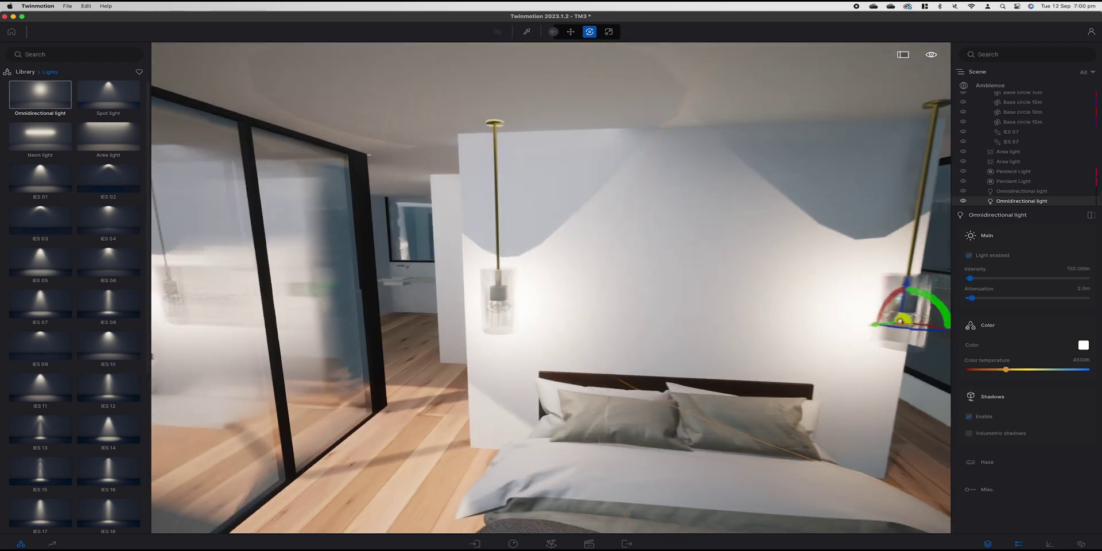
pyautogui.press('s')
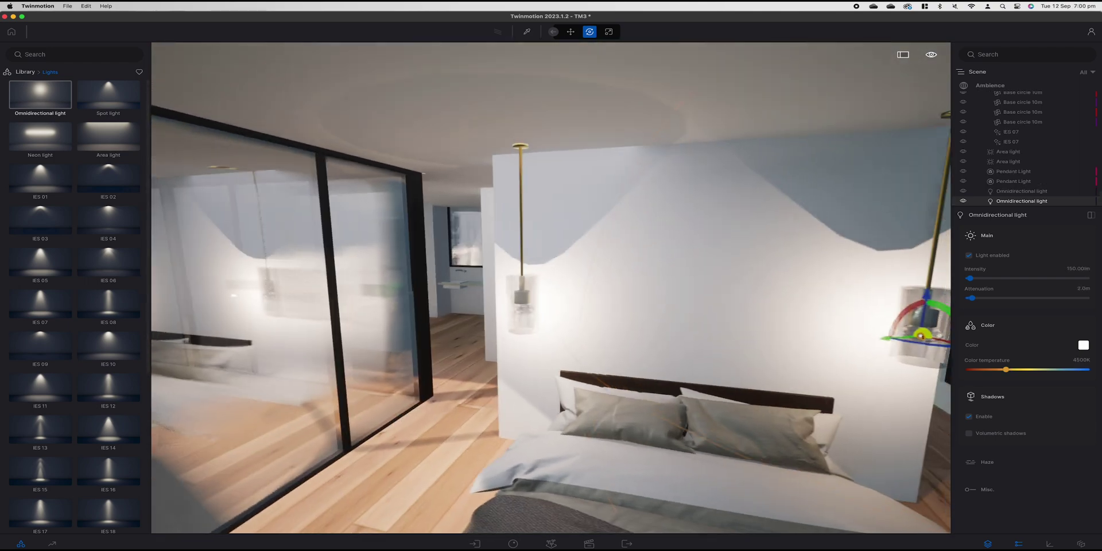
# Examine the glow of the two bedside pendants from several viewpoints inside the bedroom, and clear the light selection
pyautogui.press('d')
pyautogui.press('s')
pyautogui.press('d')
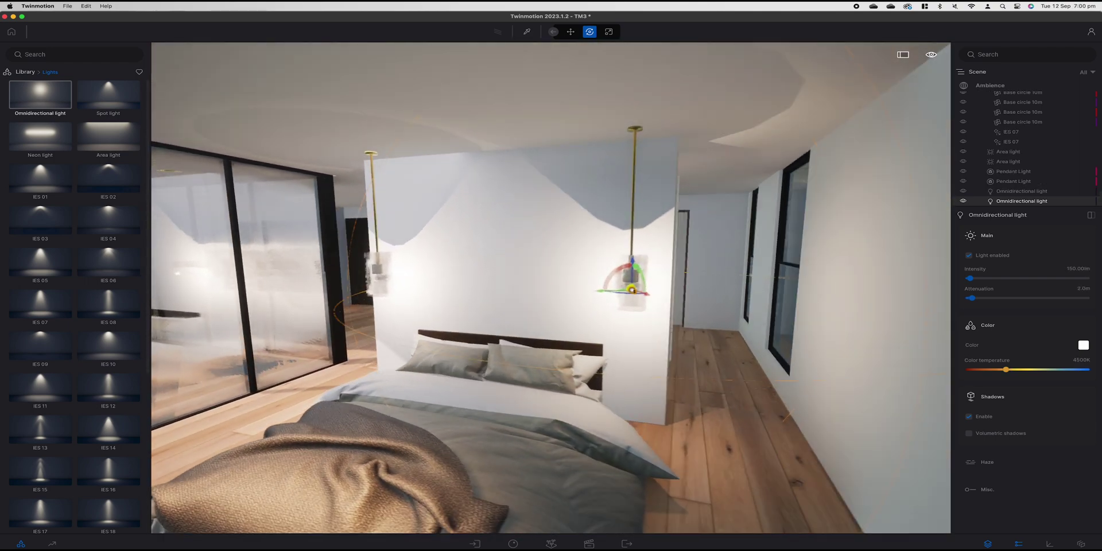
pyautogui.press('w')
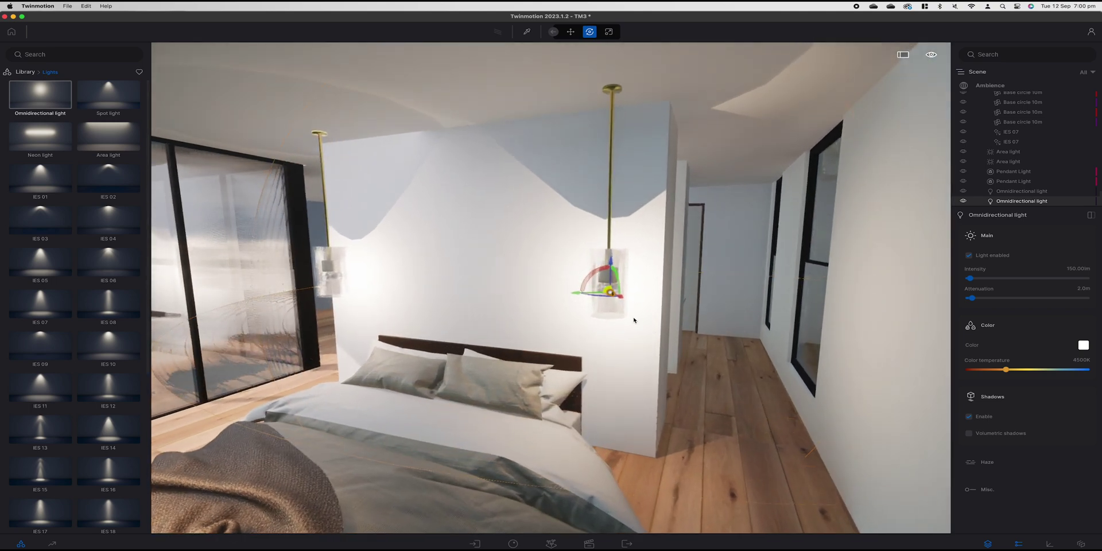
pyautogui.press('s')
pyautogui.moveTo(634, 320); pyautogui.dragTo(547, 326, button='right')
pyautogui.press('s')
pyautogui.press('s')
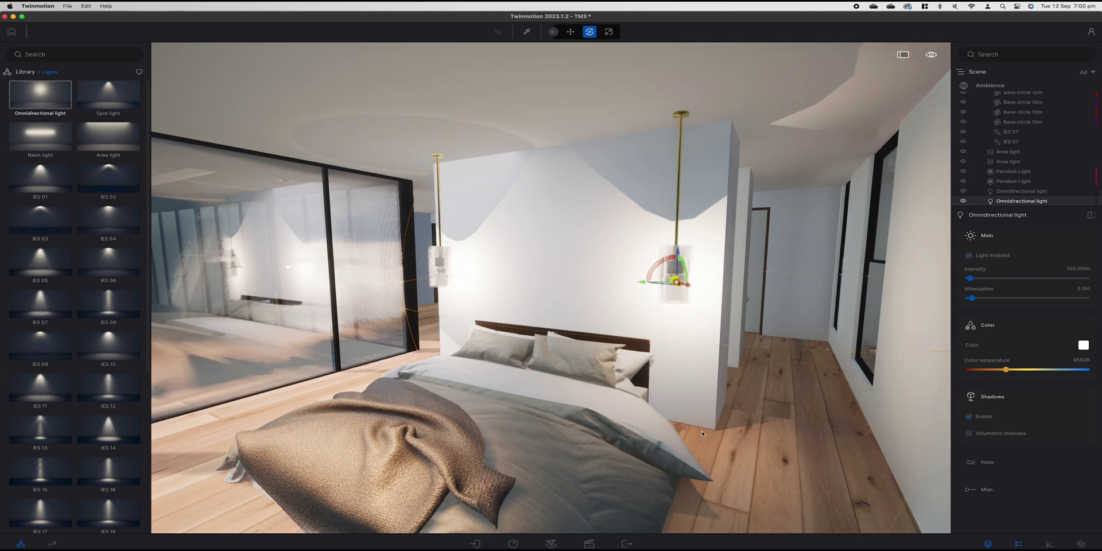
pyautogui.press('a')
pyautogui.press('q')
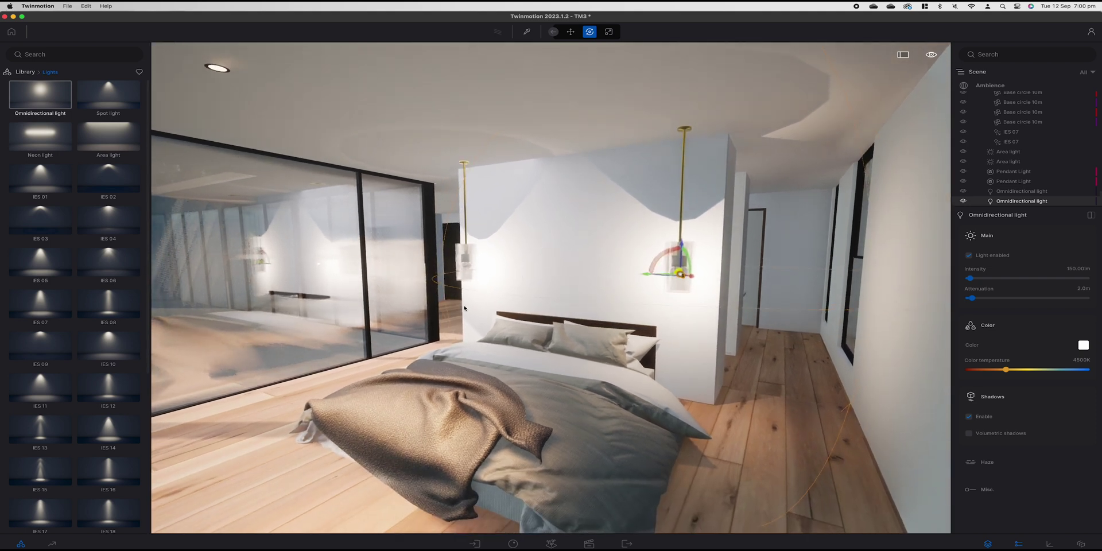
pyautogui.press('Escape')
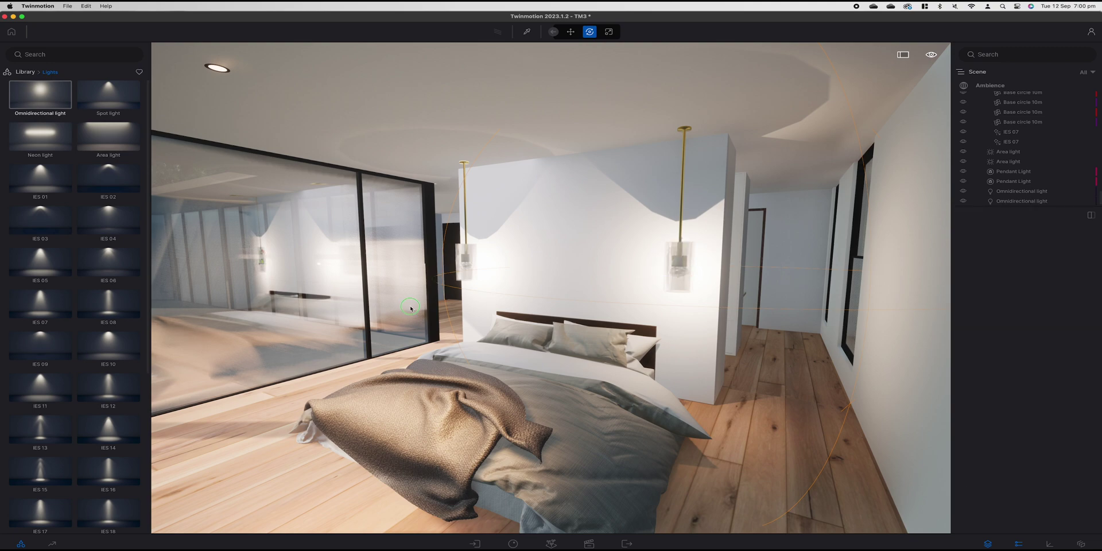
# View the bedroom from outside the glazing and turn off auto exposure in the ambience's global lighting settings
pyautogui.press('w')
pyautogui.moveTo(487, 301); pyautogui.dragTo(666, 301, button='right')
pyautogui.press('s')
pyautogui.press('a')
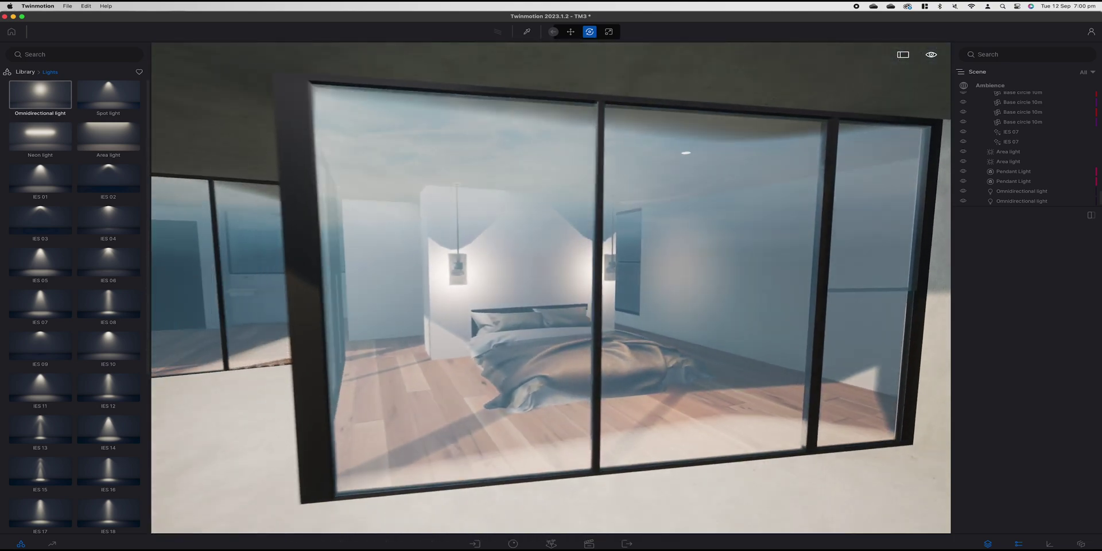
pyautogui.press('d')
pyautogui.press('w')
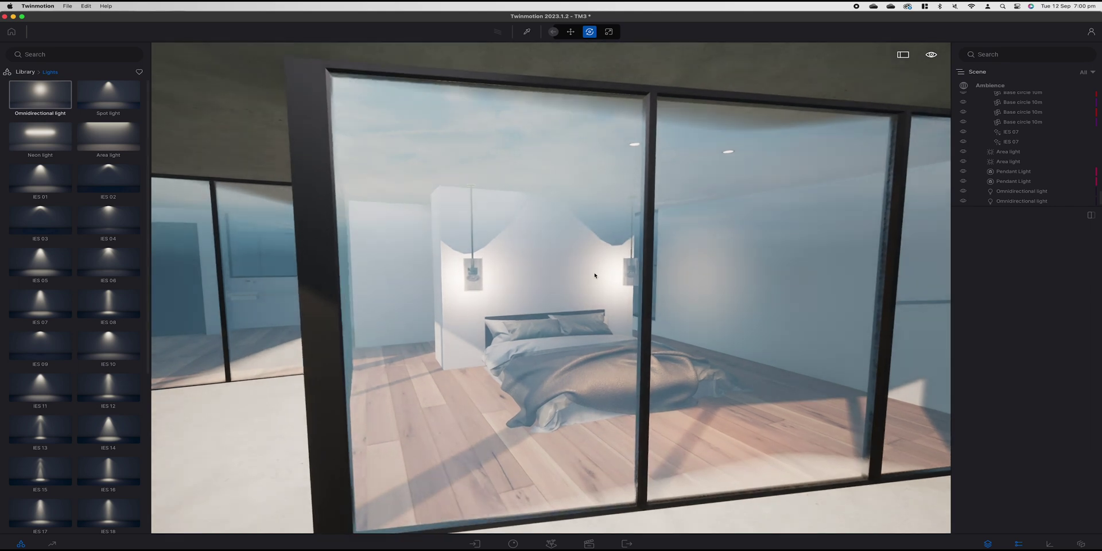
pyautogui.press('s')
pyautogui.click(981, 86)
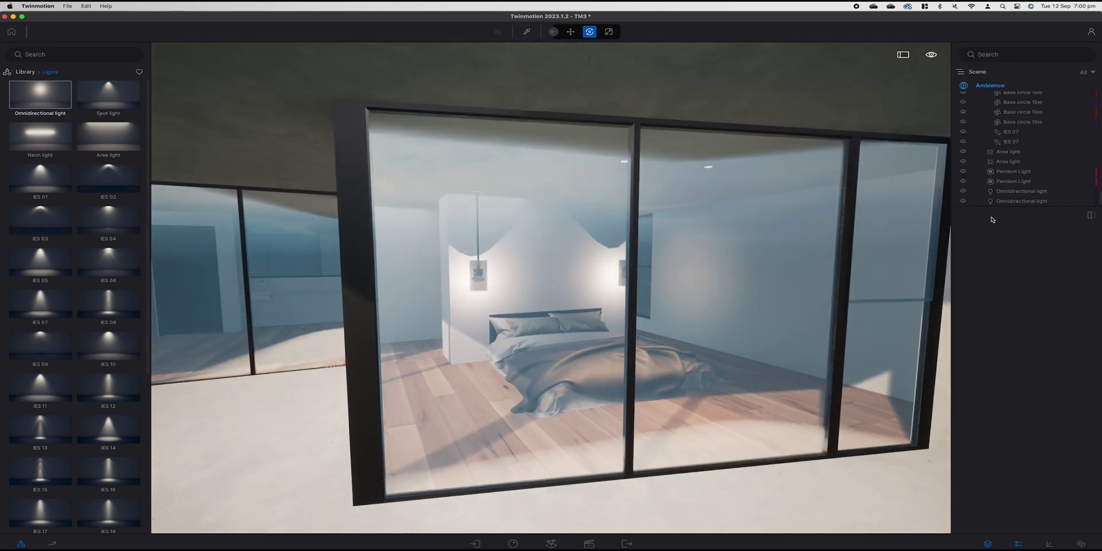
pyautogui.click(1022, 321)
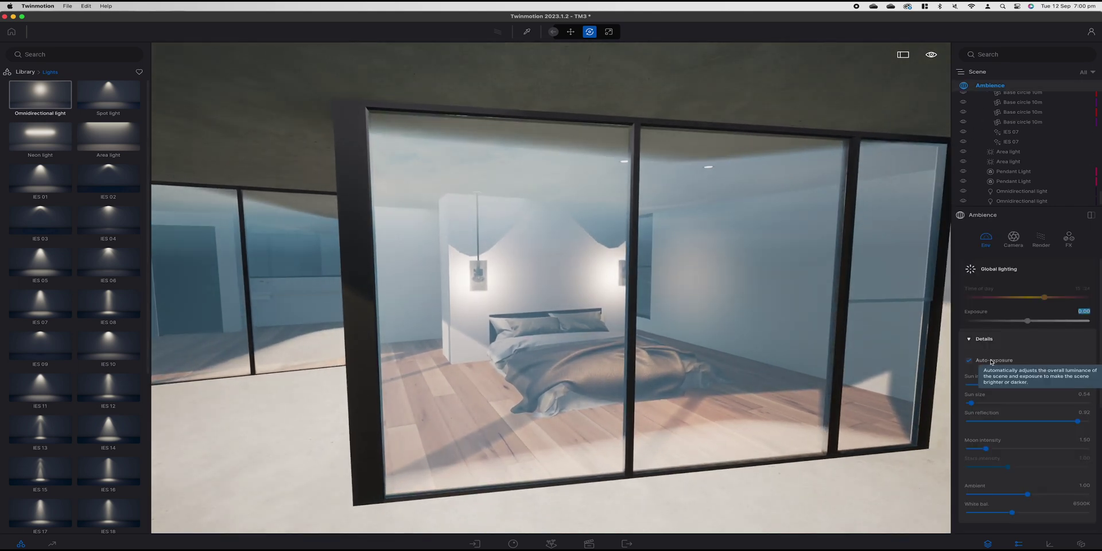
pyautogui.click(1027, 321)
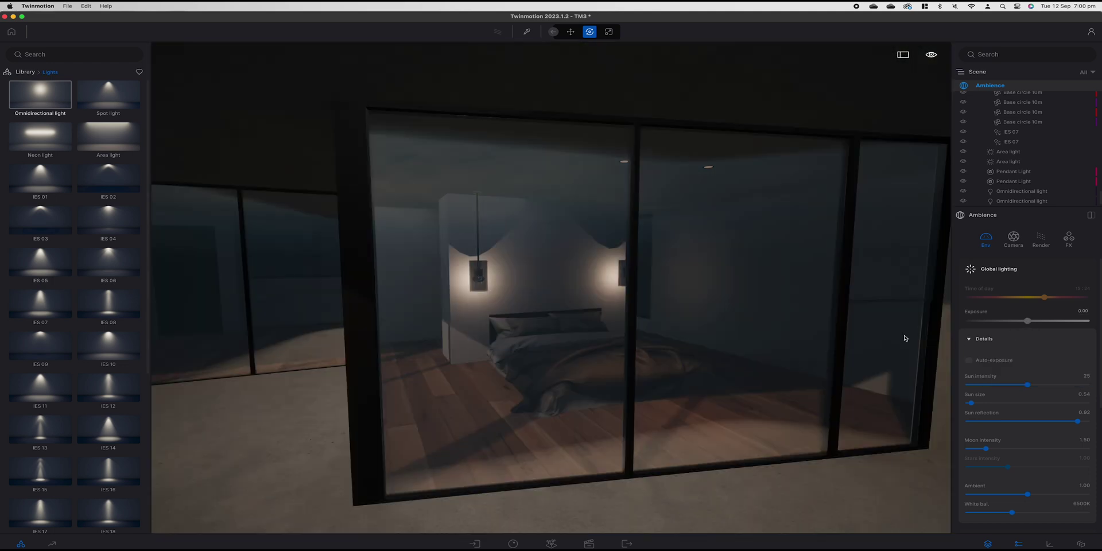
# Examine the darkened scene's pendant lights and downlights from outside the house, around the glazed corner and inside the bedroom
pyautogui.press('s')
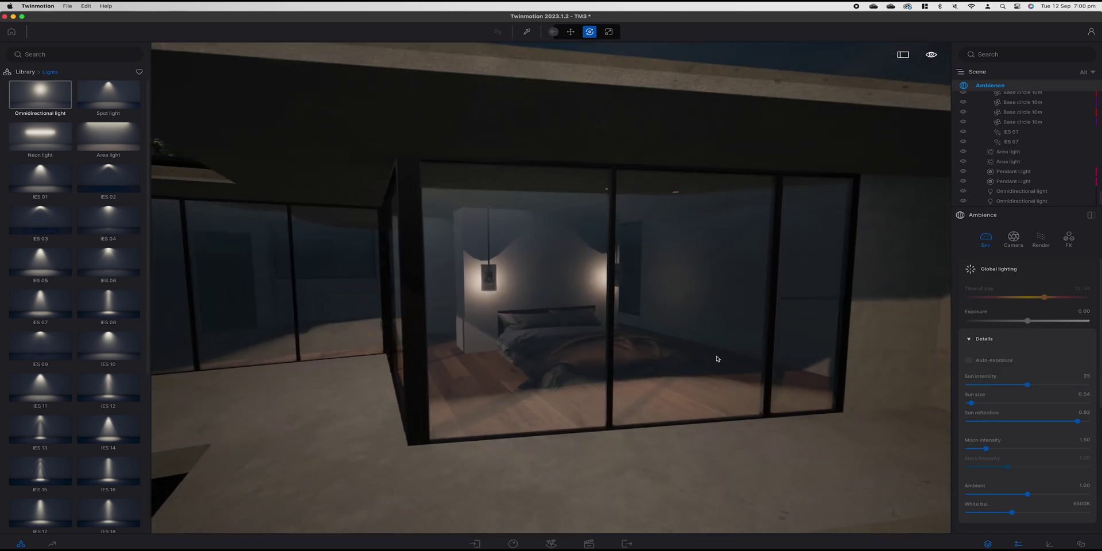
pyautogui.moveTo(717, 358); pyautogui.dragTo(609, 385)
pyautogui.press('s')
pyautogui.press('q')
pyautogui.press('w')
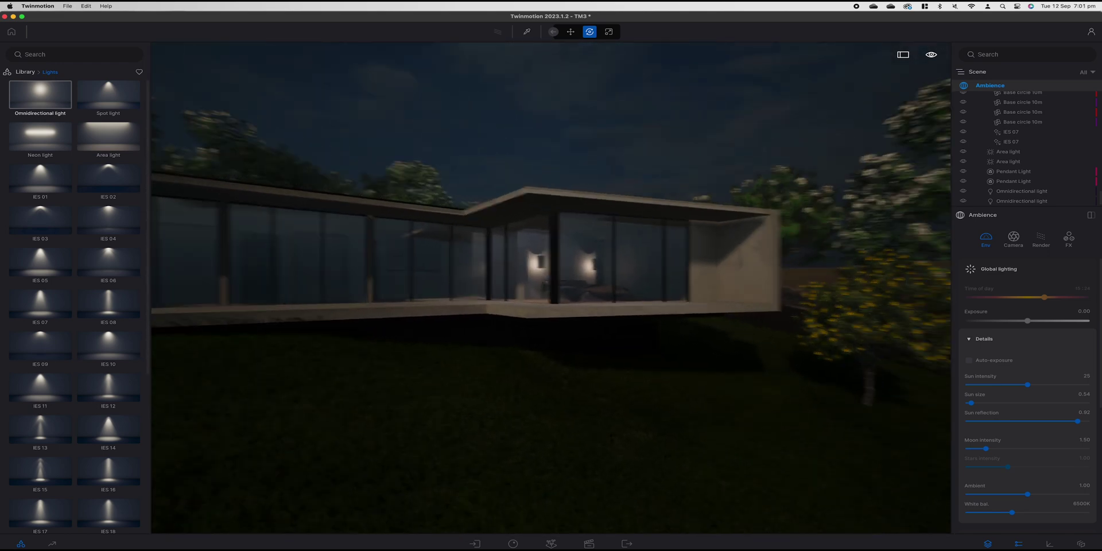
pyautogui.press('a')
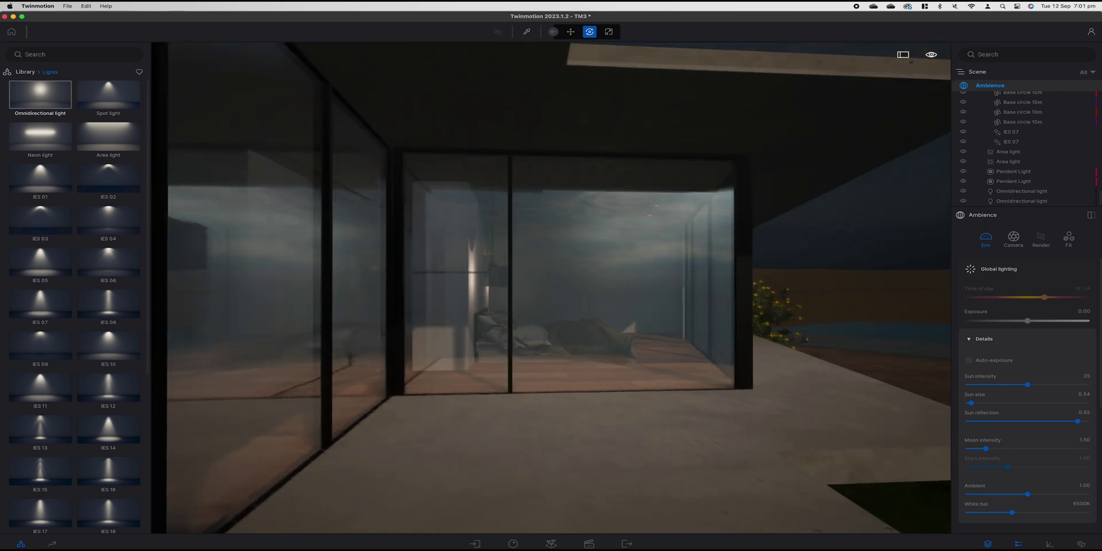
pyautogui.press('w')
pyautogui.press('d')
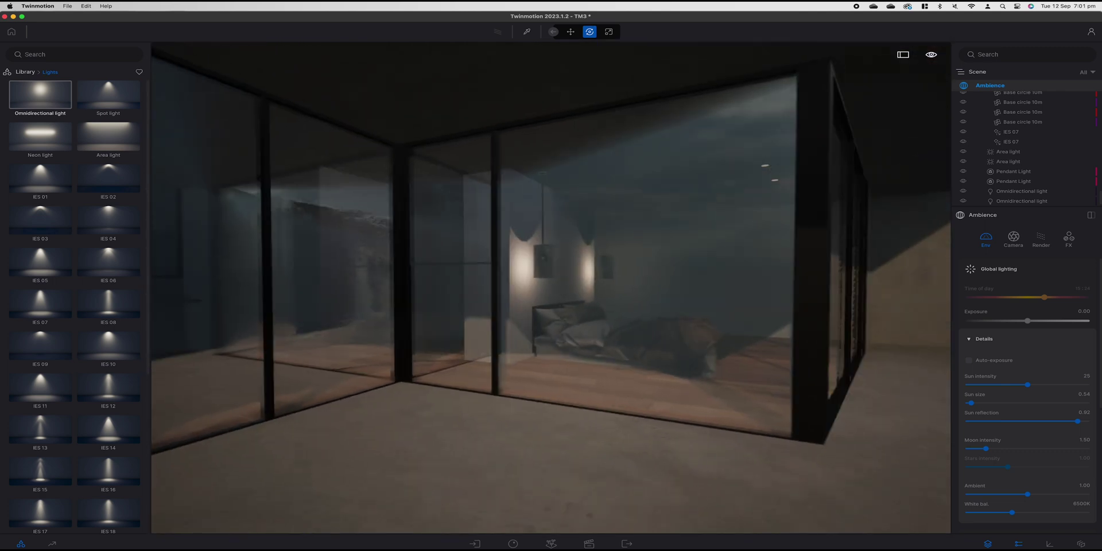
pyautogui.press('d')
pyautogui.press('w')
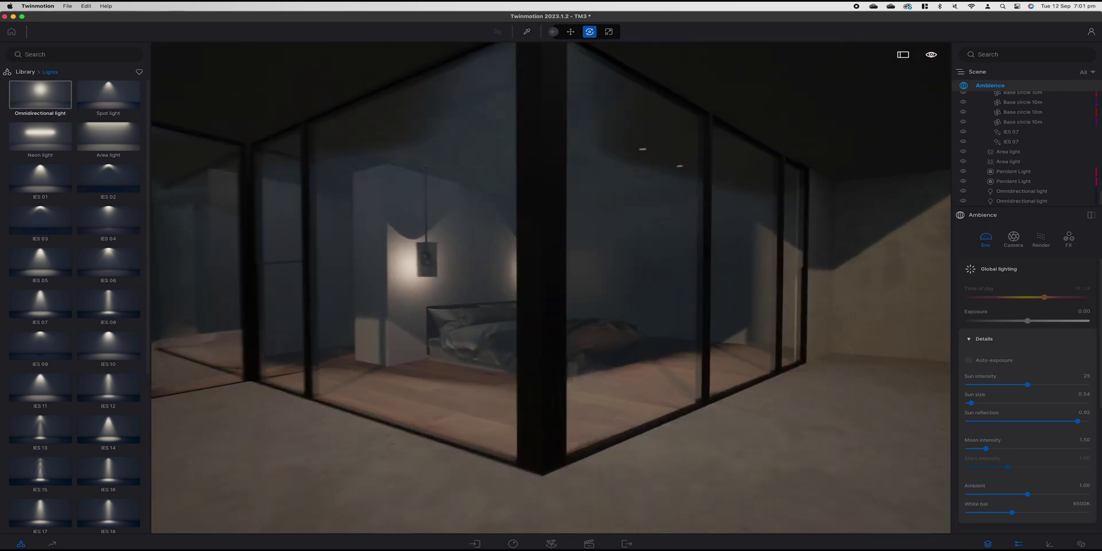
pyautogui.press('a')
pyautogui.press('a')
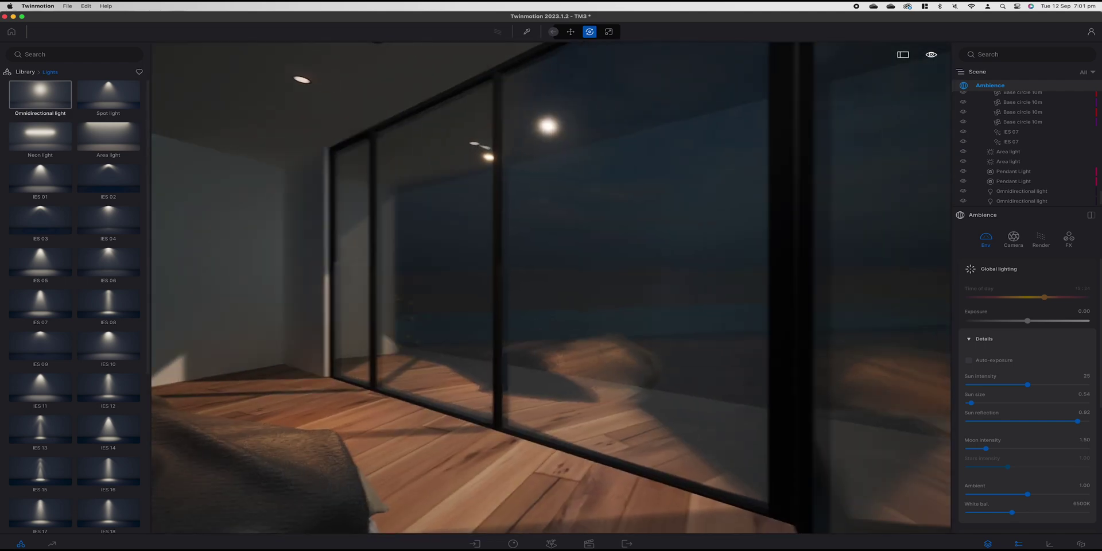
pyautogui.press('s')
pyautogui.press('w')
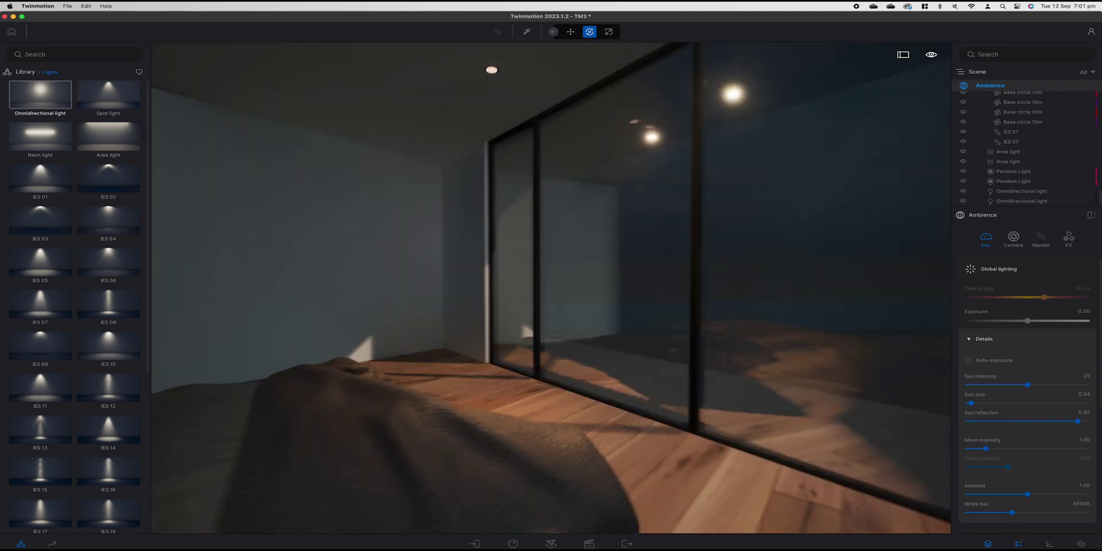
pyautogui.press('d')
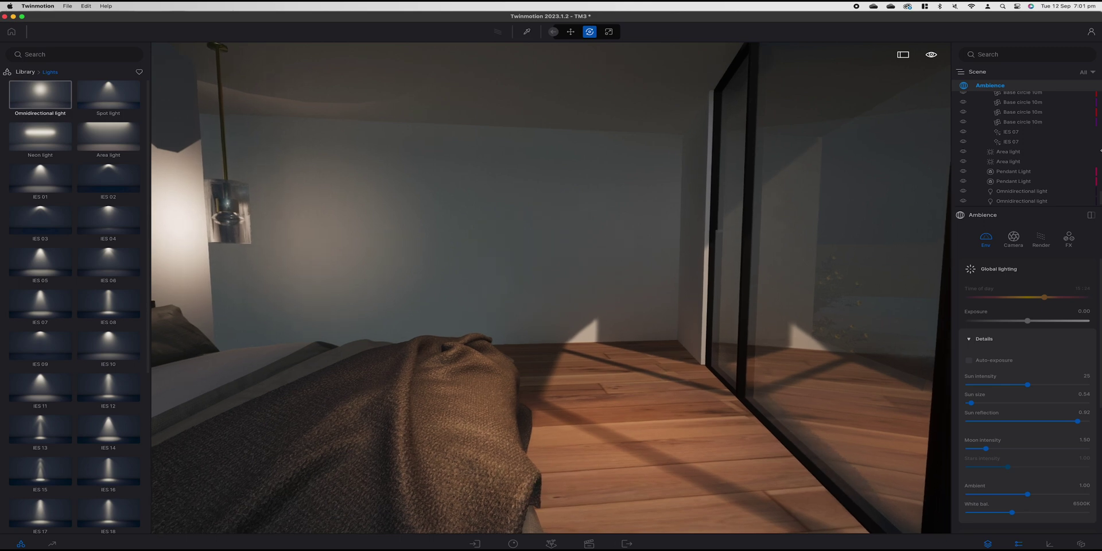
# Hide both area lights to compare the bedroom without them, and make them visible again
pyautogui.click(1019, 154)
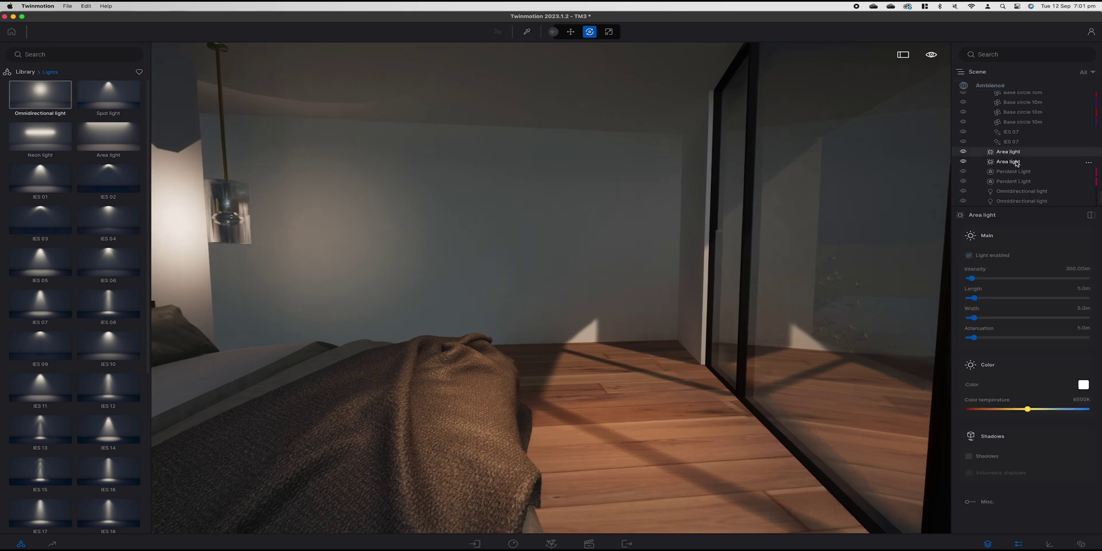
pyautogui.keyDown('shift'); pyautogui.click(1012, 162); pyautogui.keyUp('shift')
pyautogui.press('h')
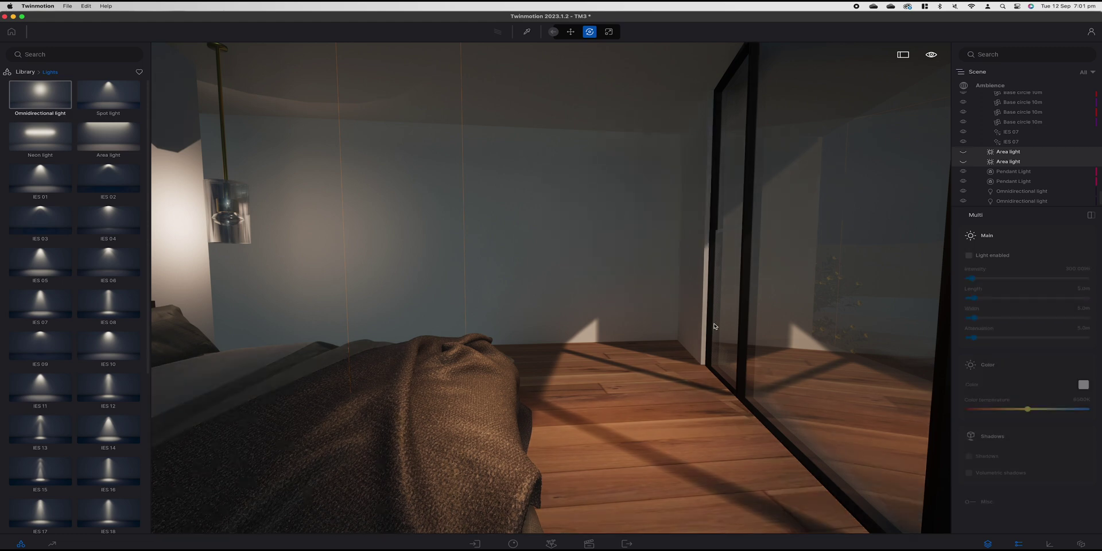
pyautogui.moveTo(617, 323); pyautogui.dragTo(879, 319, button='right')
pyautogui.press('a')
pyautogui.moveTo(551, 287); pyautogui.dragTo(623, 278, button='right')
pyautogui.press('s')
pyautogui.press('d')
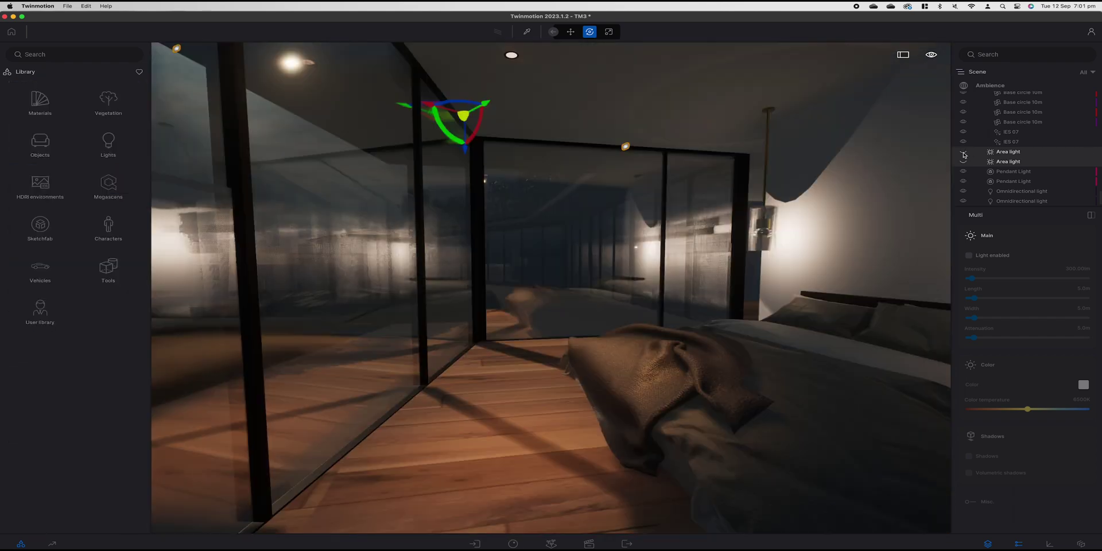
pyautogui.click(964, 153)
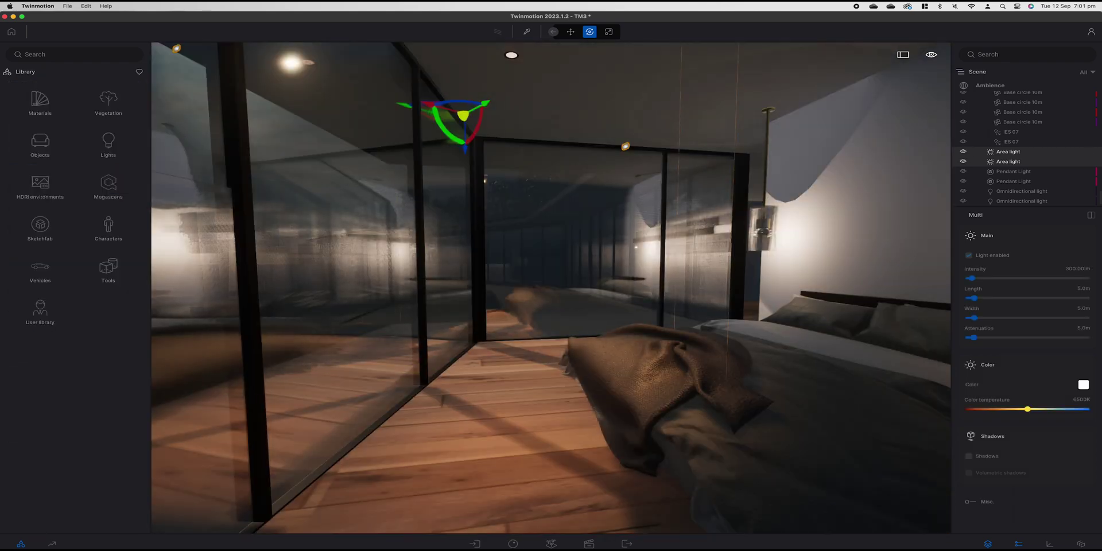
# Copy the pair of downlights with their IES 07 lights across the ceiling towards the pendant nearest the glazing, and rotate the copy
pyautogui.moveTo(551, 287); pyautogui.dragTo(763, 287, button='right')
pyautogui.press('s')
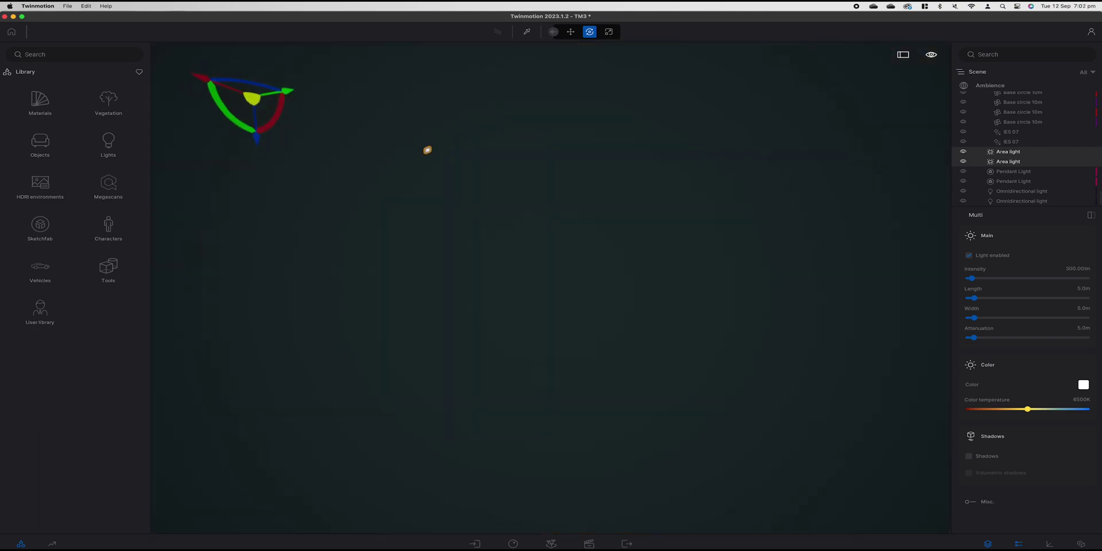
pyautogui.press('w')
pyautogui.press('Right')
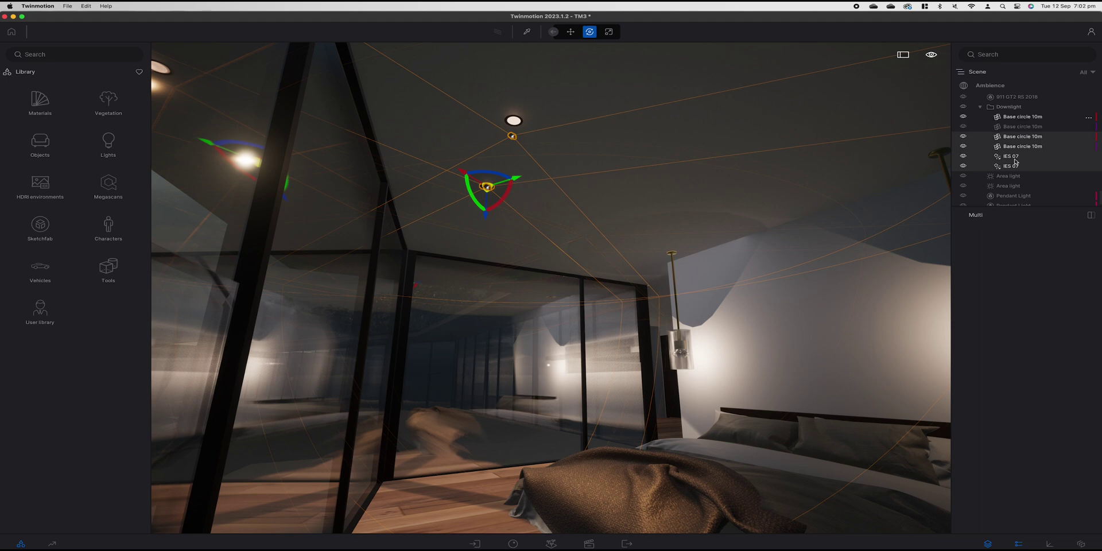
pyautogui.click(1015, 165)
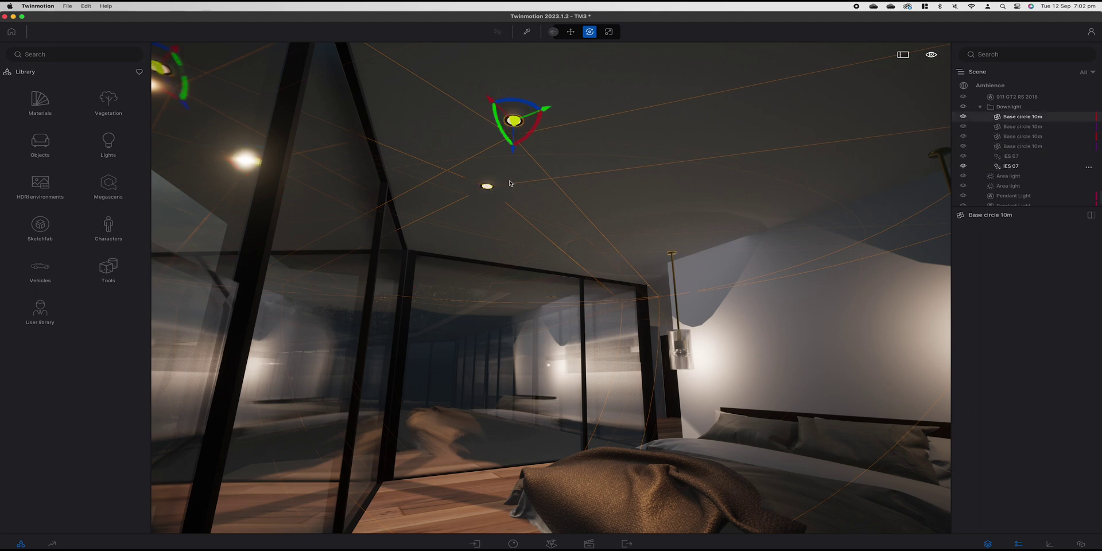
pyautogui.press('super+z')
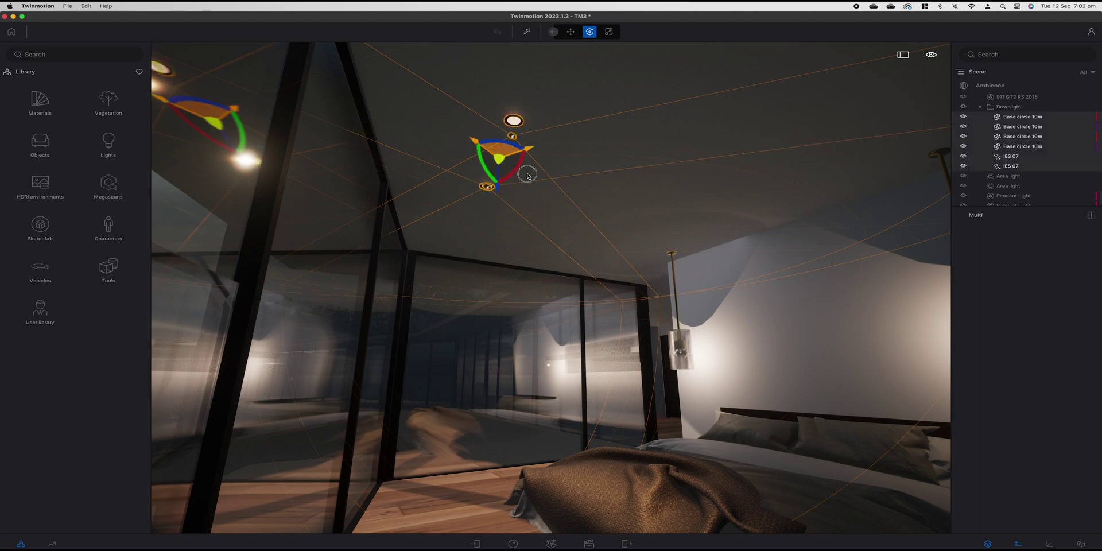
pyautogui.keyDown('alt'); pyautogui.moveTo(534, 181); pyautogui.dragTo(593, 254); pyautogui.keyUp('alt')
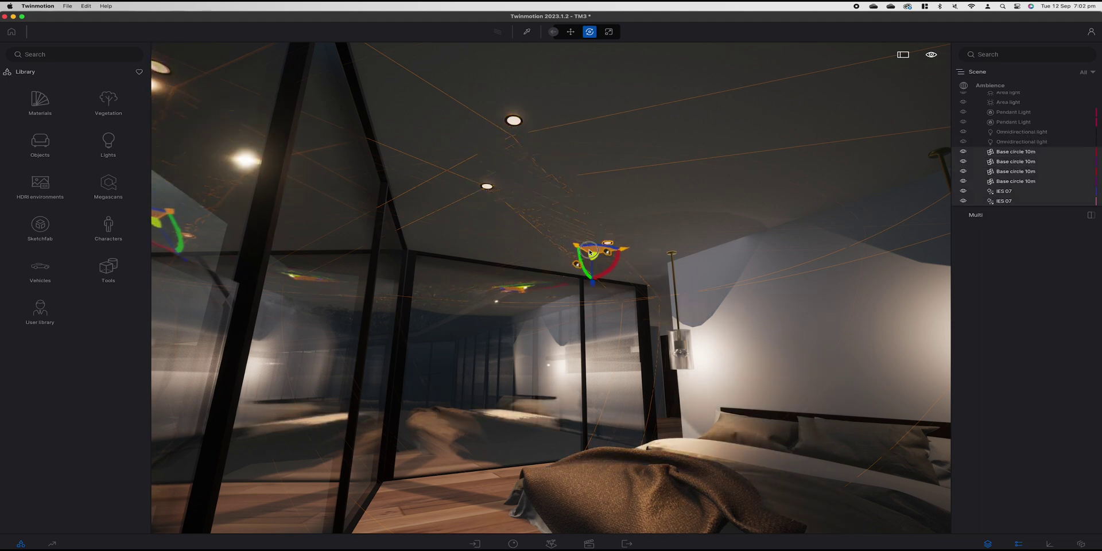
pyautogui.keyDown('shift'); pyautogui.moveTo(590, 252); pyautogui.dragTo(582, 250); pyautogui.keyUp('shift')
pyautogui.click(587, 326)
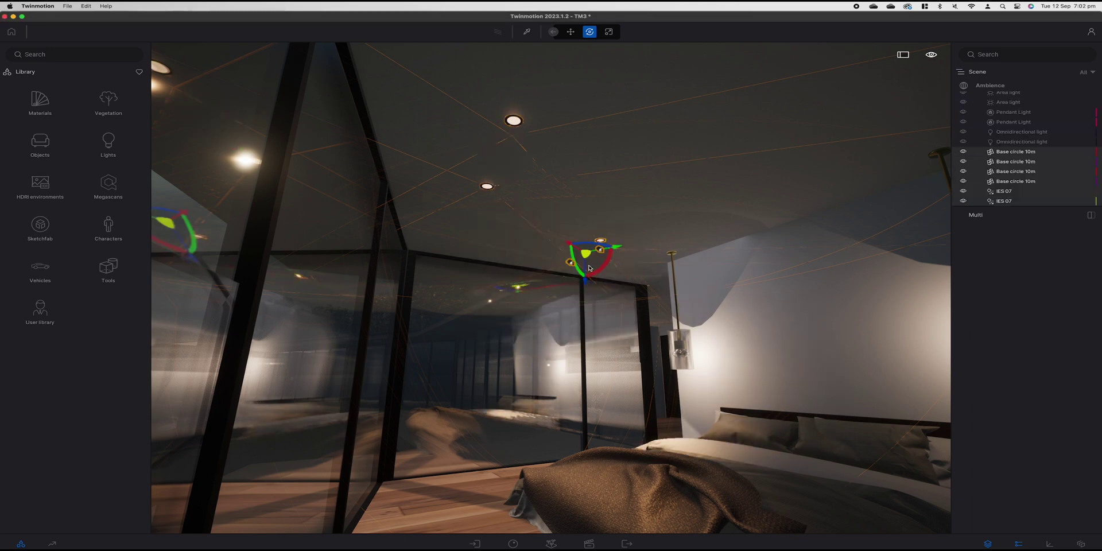
pyautogui.moveTo(582, 246); pyautogui.dragTo(577, 258)
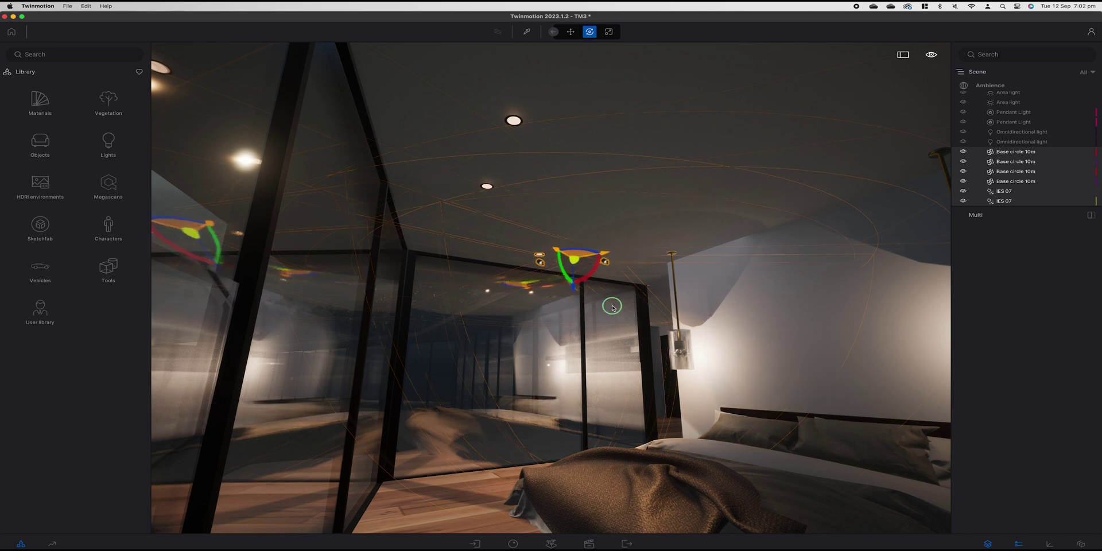
# Copy the rotated downlight pair with its IES 07 lights across the bed towards the solid side wall, and clear the selection
pyautogui.moveTo(635, 305); pyautogui.dragTo(272, 310)
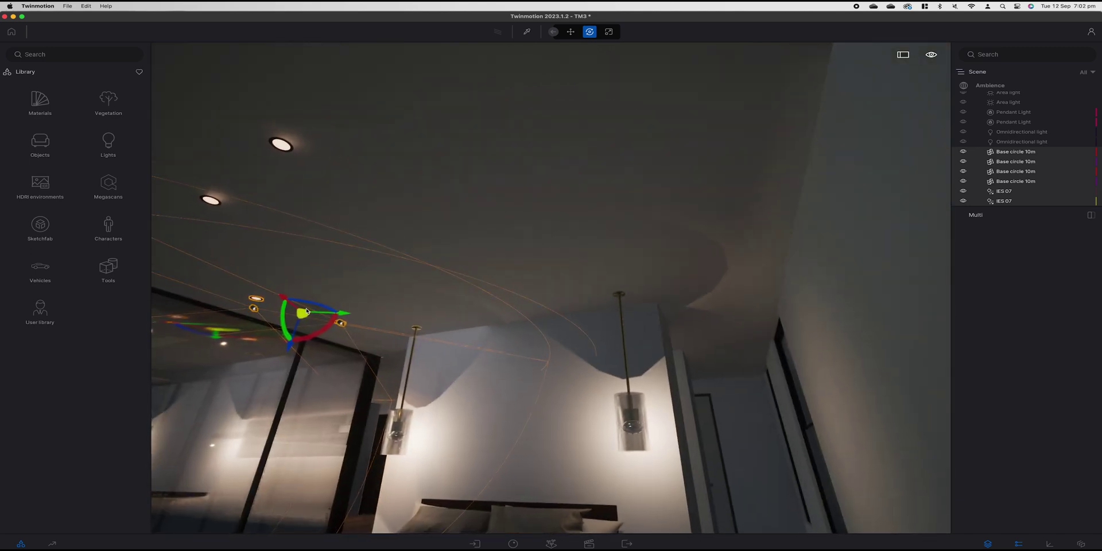
pyautogui.moveTo(401, 298); pyautogui.dragTo(730, 213)
pyautogui.click(581, 322)
pyautogui.moveTo(489, 421); pyautogui.dragTo(448, 372, button='right')
pyautogui.press('s')
pyautogui.press('Escape')
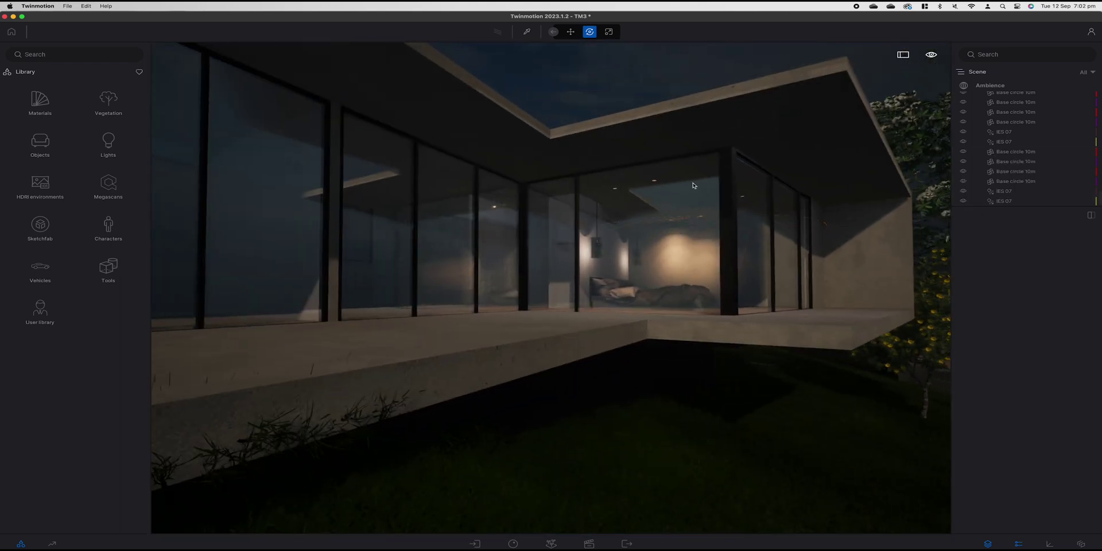
# Move the downlight pair with its IES 07 lights along the ceiling, farther away from the solid side wall
pyautogui.press('Up')
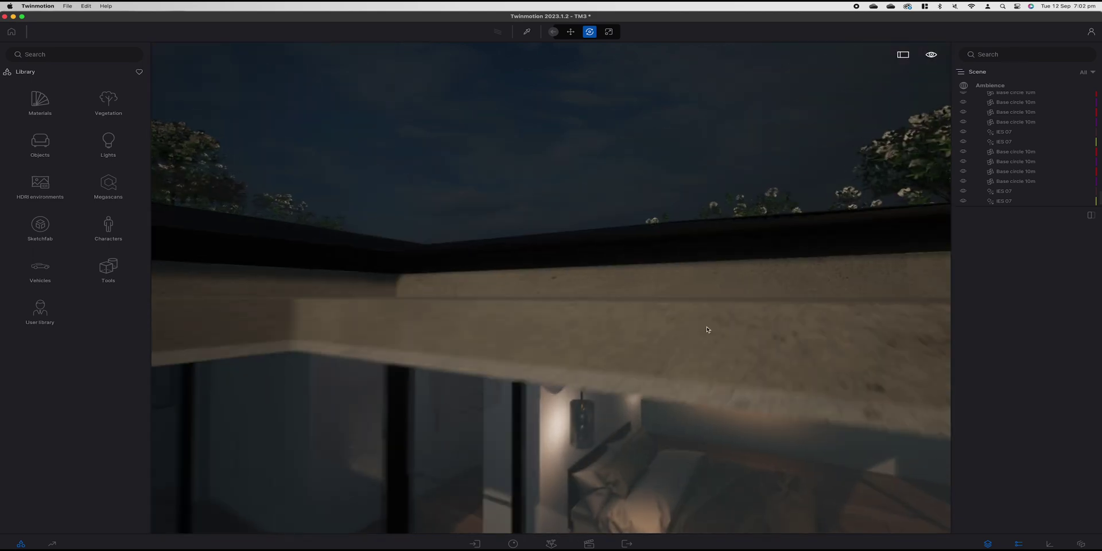
pyautogui.press('q')
pyautogui.press('w')
pyautogui.press('w')
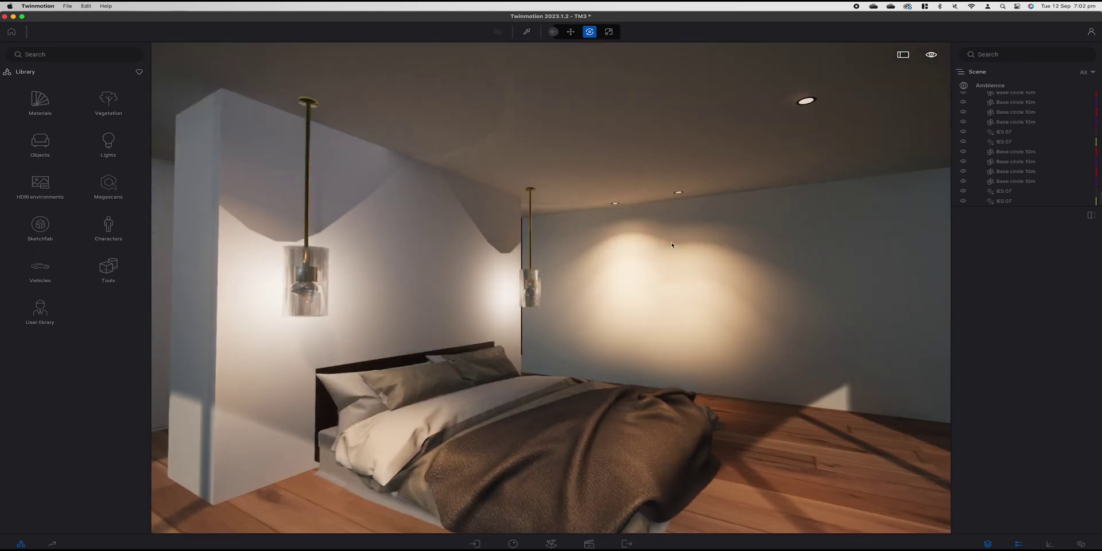
pyautogui.press('s')
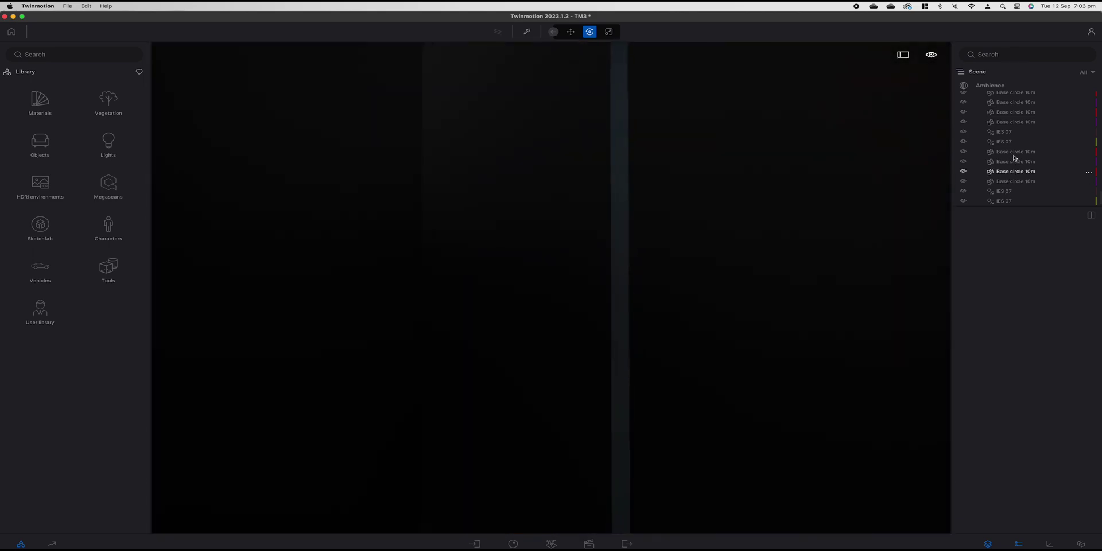
pyautogui.press('w')
pyautogui.click(1015, 168)
pyautogui.keyDown('shift'); pyautogui.click(670, 189); pyautogui.keyUp('shift')
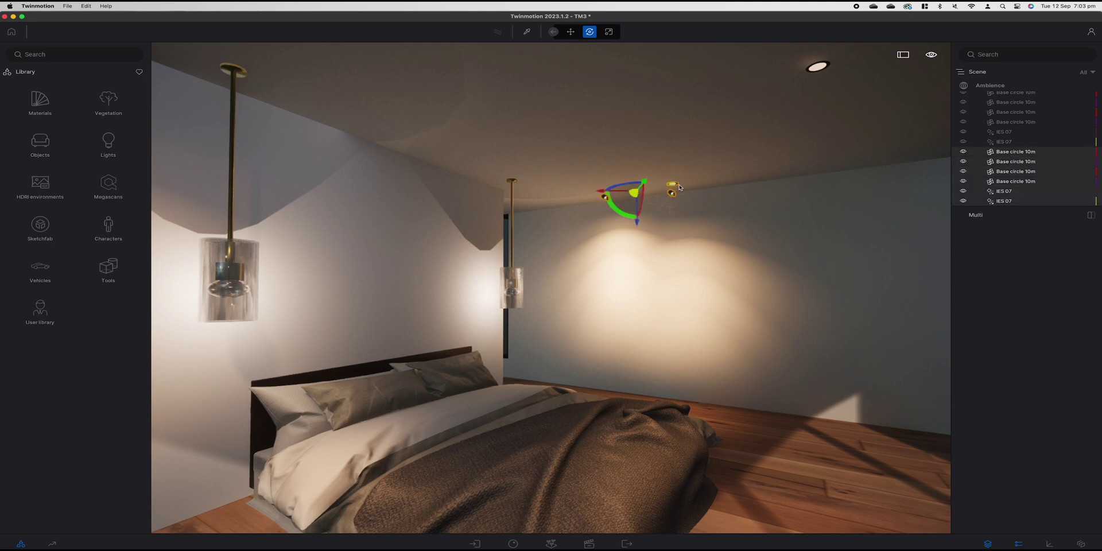
pyautogui.moveTo(629, 185); pyautogui.dragTo(628, 161)
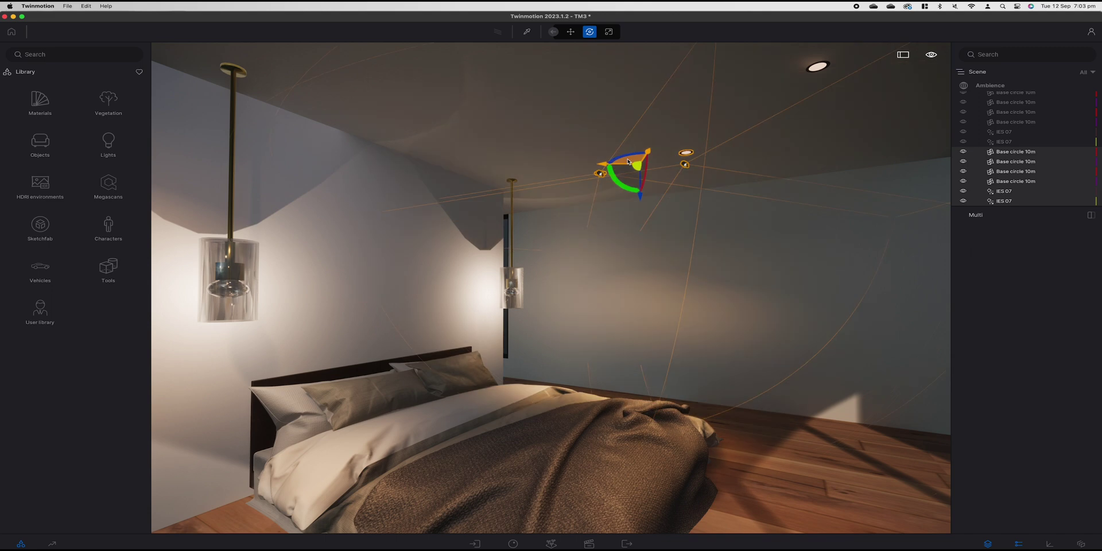
# Reselect the downlight pair with both IES 07 lights and shift it slightly along the ceiling, away from the headboard wall
pyautogui.press('Escape')
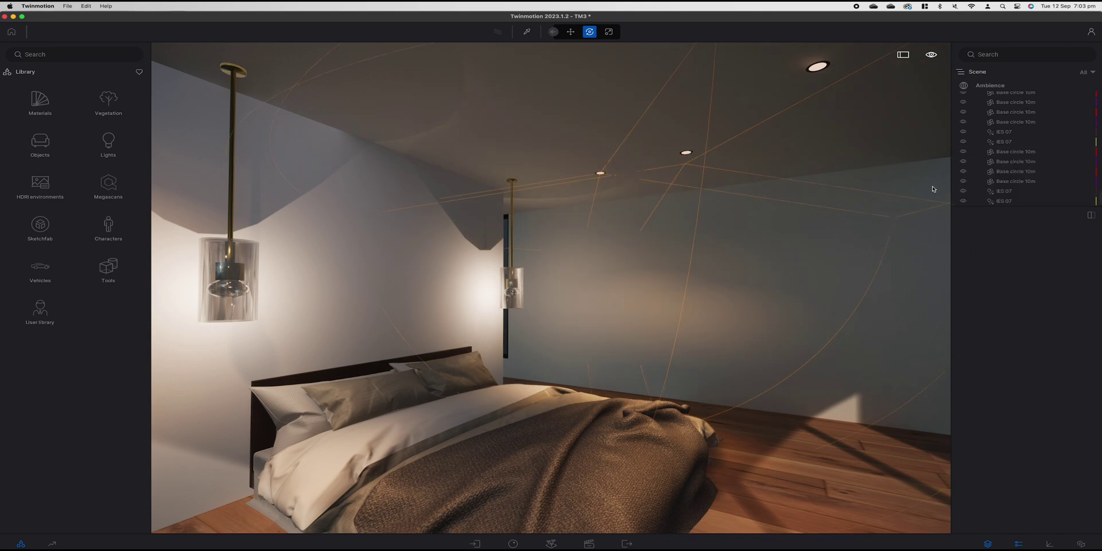
pyautogui.keyDown('shift'); pyautogui.click(1004, 201); pyautogui.keyUp('shift')
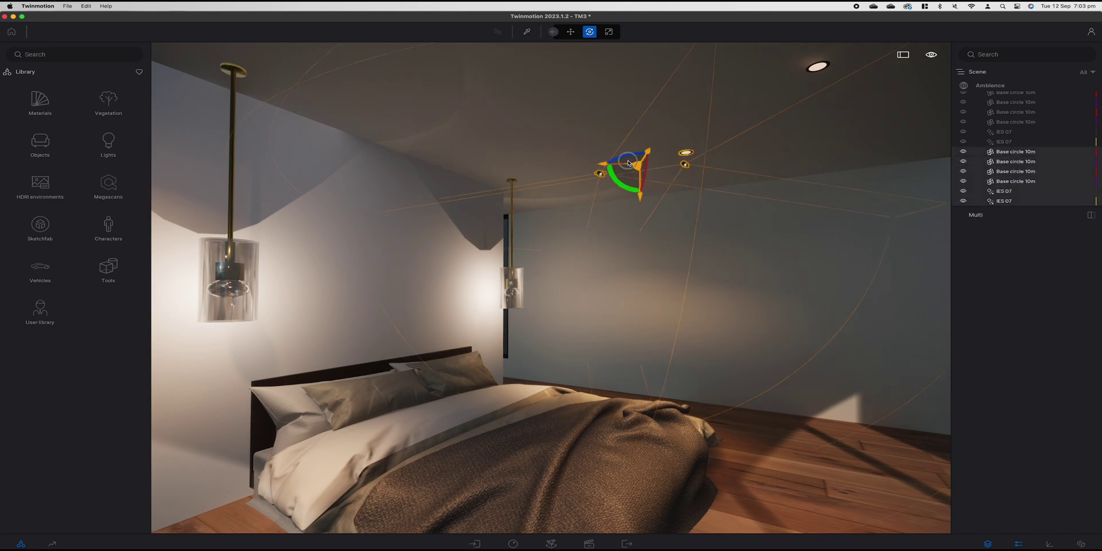
pyautogui.moveTo(636, 165); pyautogui.dragTo(656, 168)
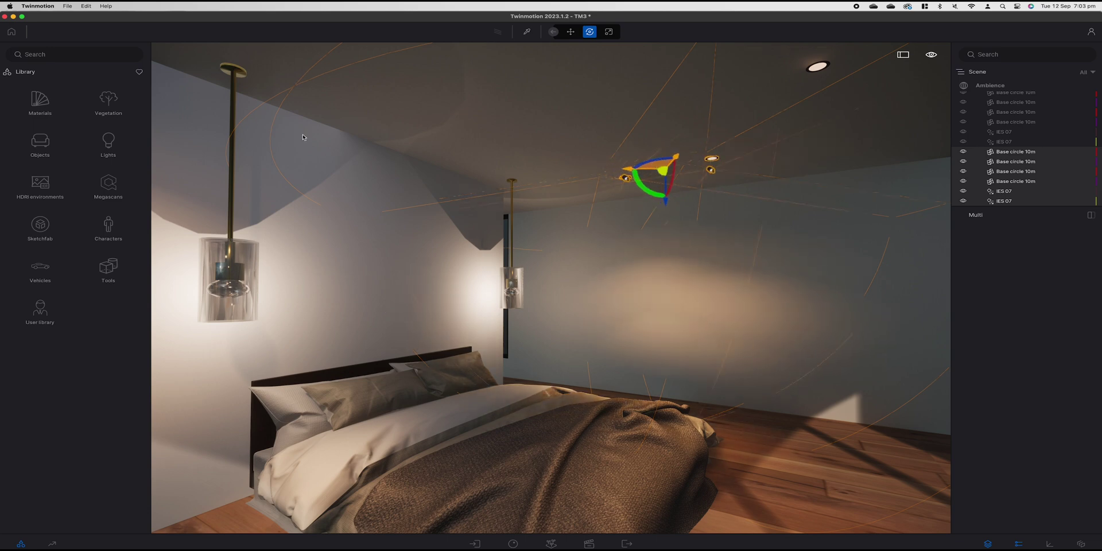
# Try an IES 09 light on the wooden floor between the foot of the bed and the solid side wall
pyautogui.click(120, 144)
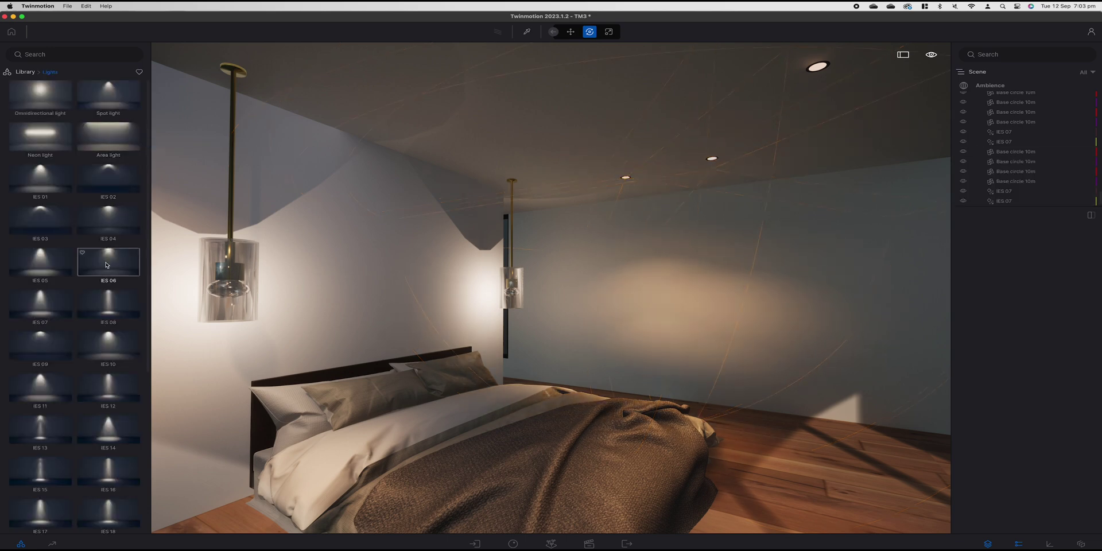
pyautogui.scroll(-2, 100, 263)
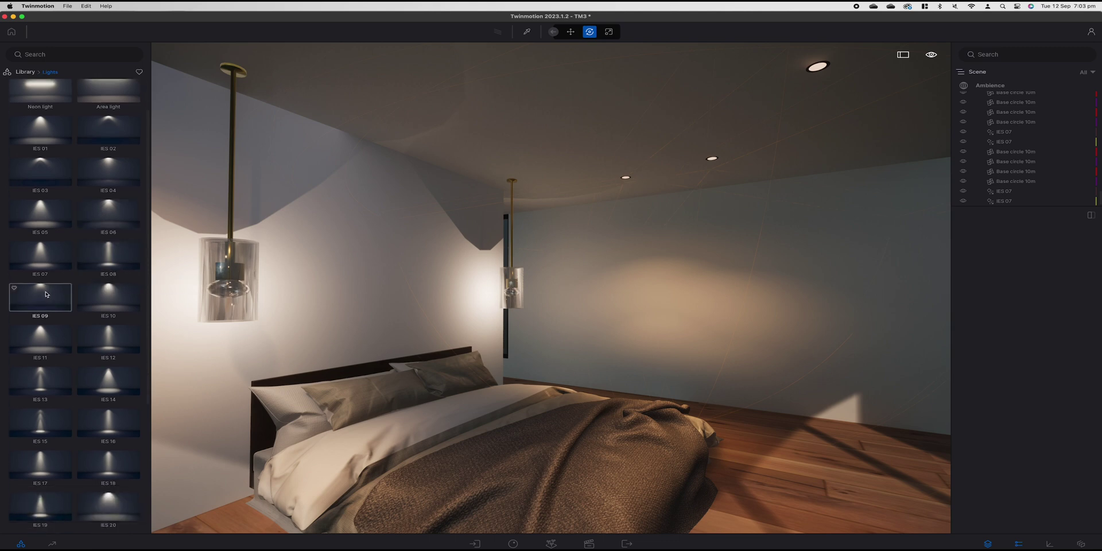
pyautogui.moveTo(46, 294); pyautogui.dragTo(773, 433)
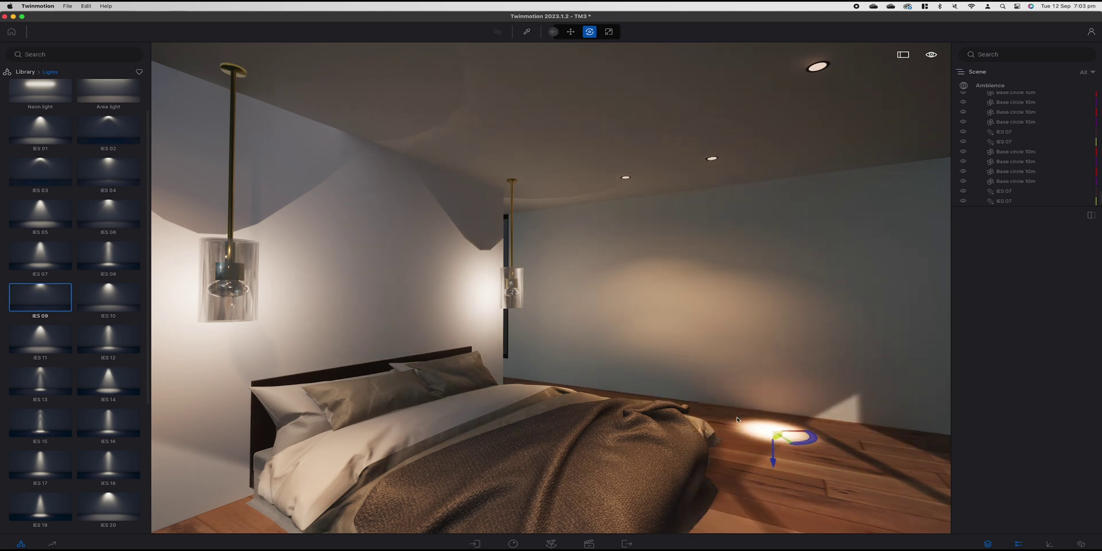
pyautogui.press('Escape')
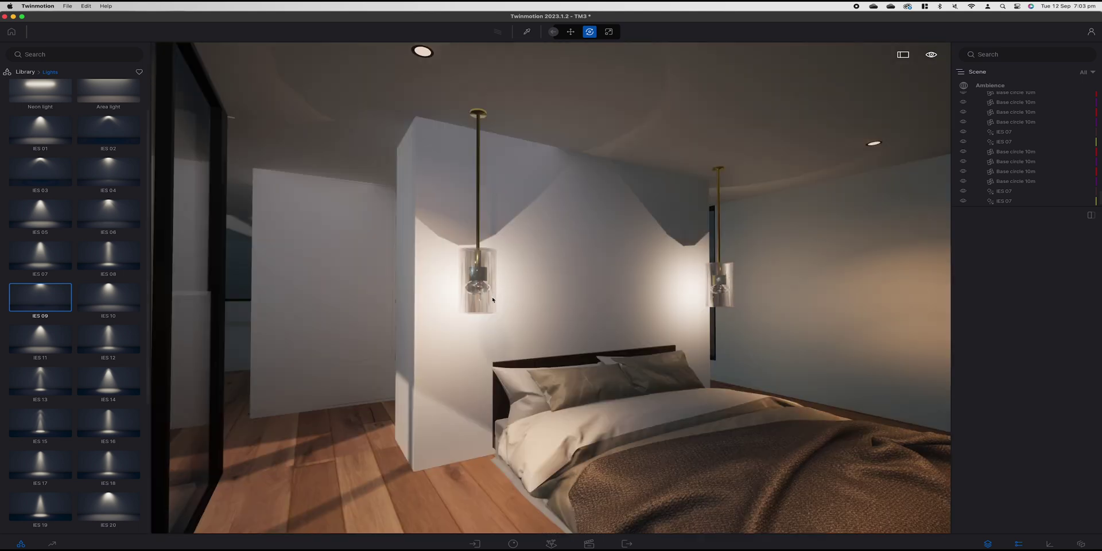
# Place a Sphere 1m primitive beside the pendant nearest the glazing and scale it down to bulb size
pyautogui.scroll(5, 491, 295)
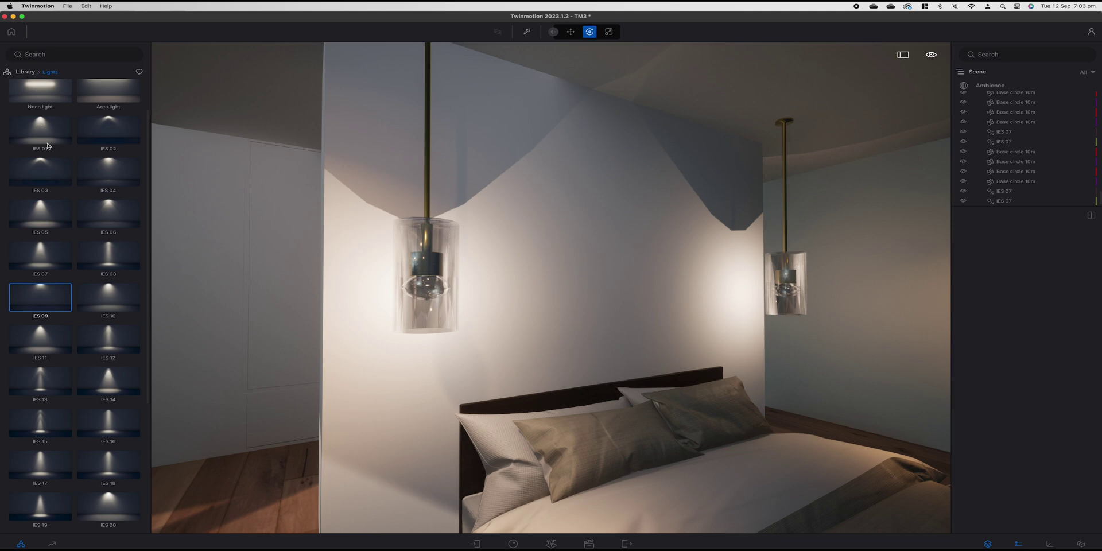
pyautogui.click(25, 72)
pyautogui.click(40, 142)
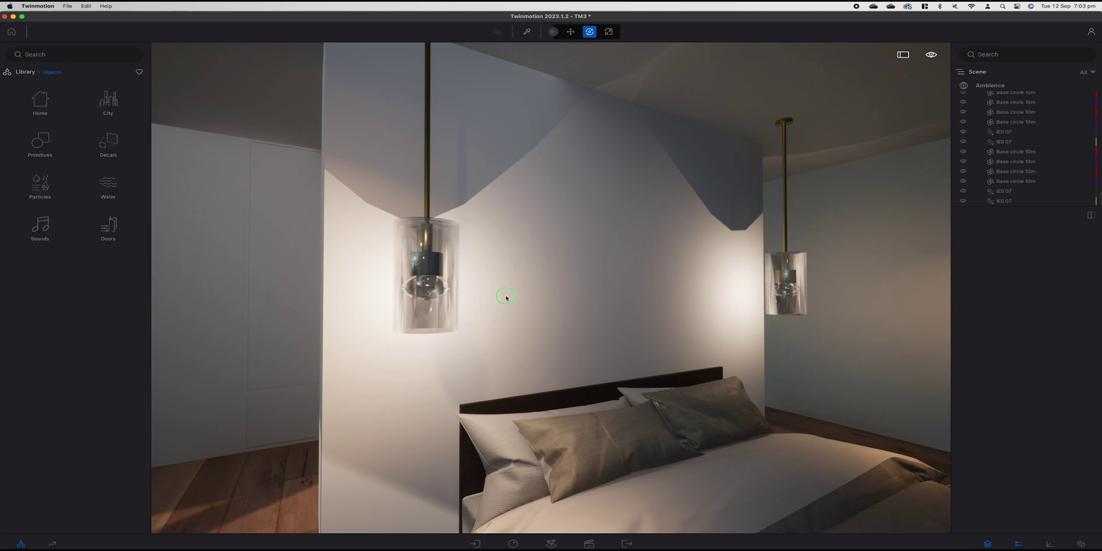
pyautogui.moveTo(506, 298)
pyautogui.mouseDown(button='right')
pyautogui.moveTo(597, 298)
pyautogui.moveTo(506, 298)
pyautogui.mouseUp(button='right')
pyautogui.click(56, 160)
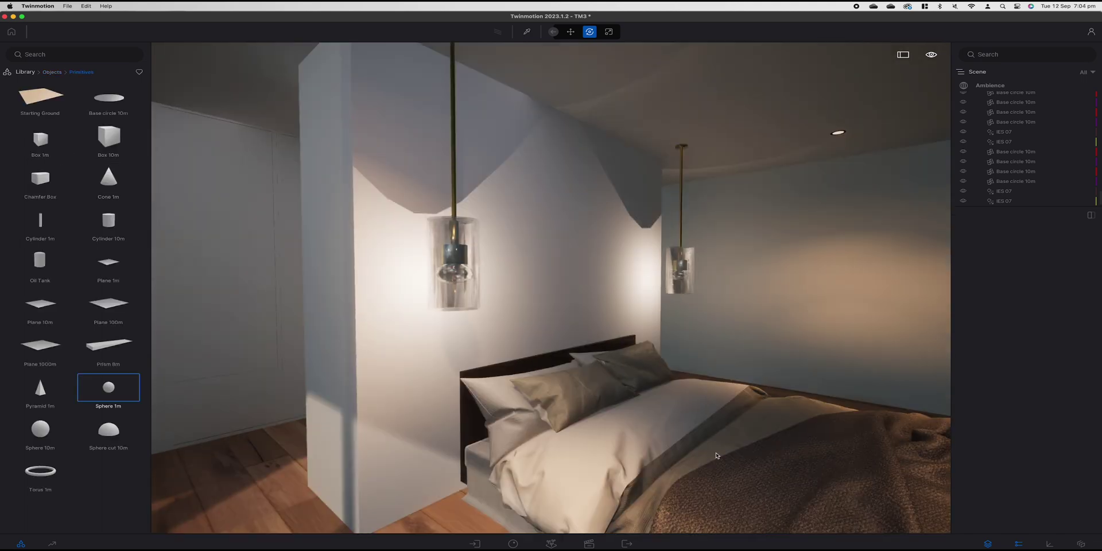
pyautogui.moveTo(717, 456); pyautogui.dragTo(402, 288)
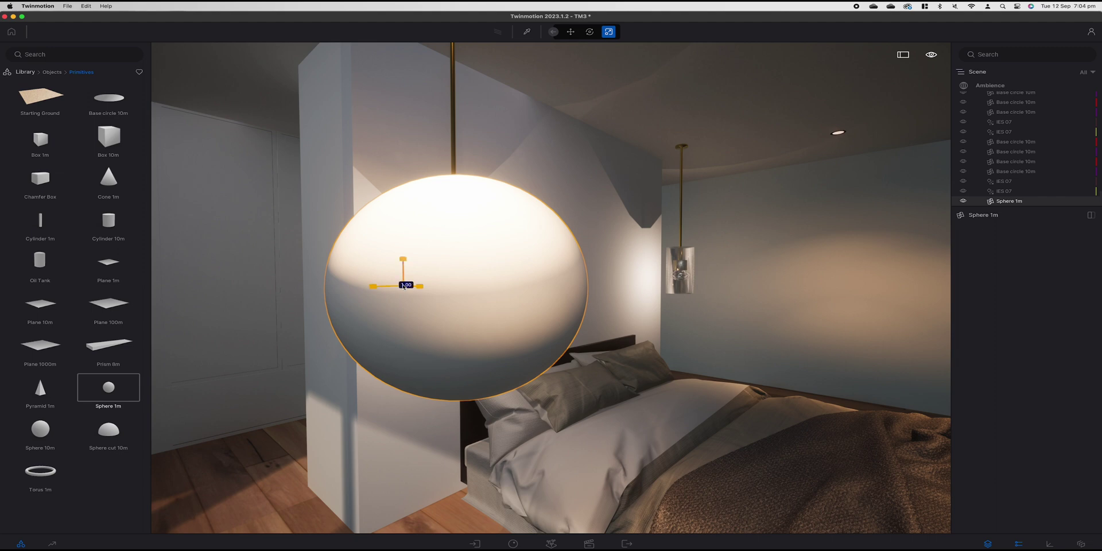
pyautogui.press('Return')
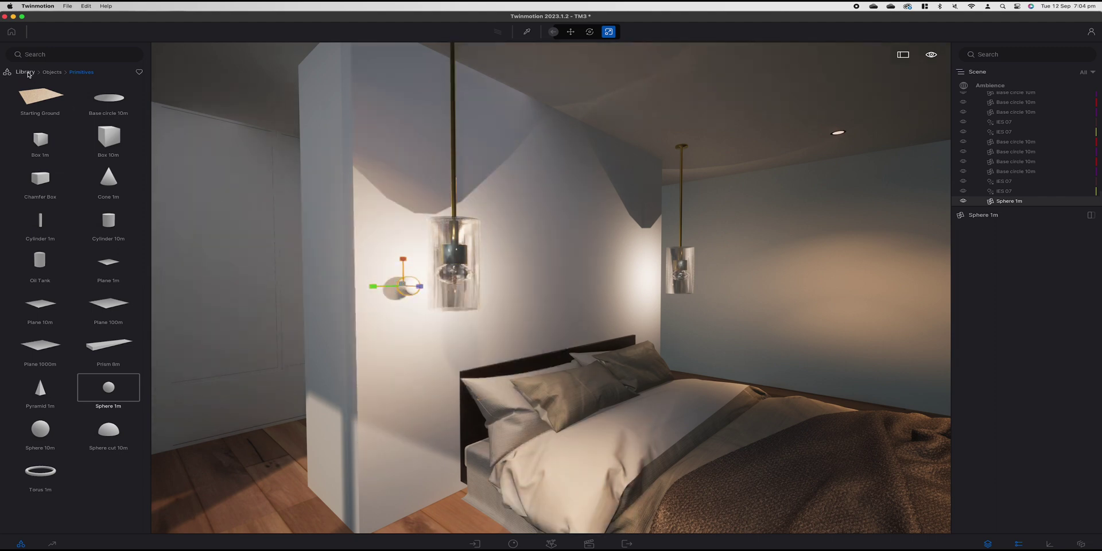
# Apply the Neon 02 material to the small sphere and raise its glow
pyautogui.click(26, 72)
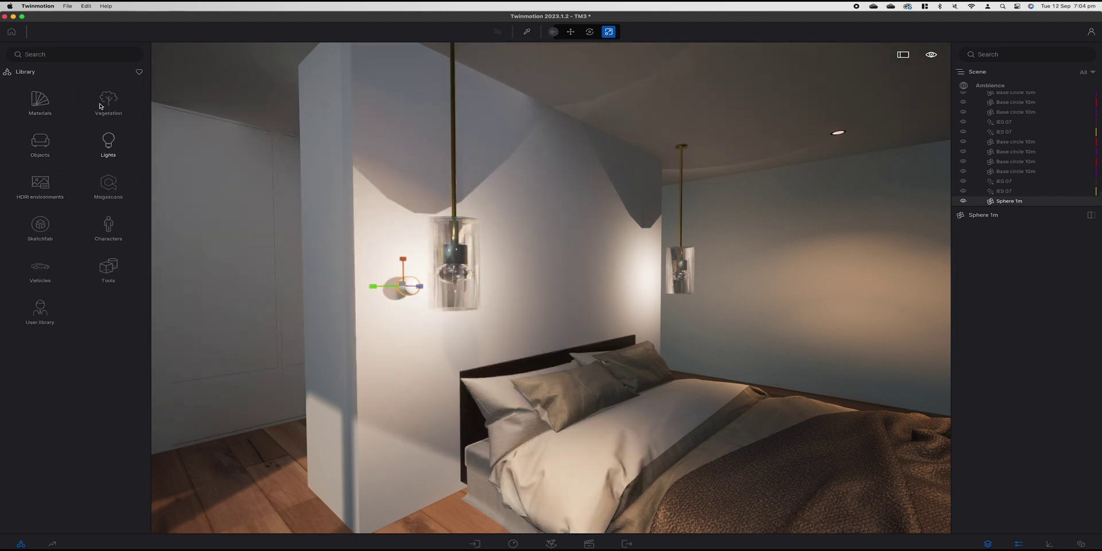
pyautogui.click(40, 103)
pyautogui.click(104, 100)
pyautogui.moveTo(425, 297); pyautogui.dragTo(425, 297)
pyautogui.scroll(5, 396, 310)
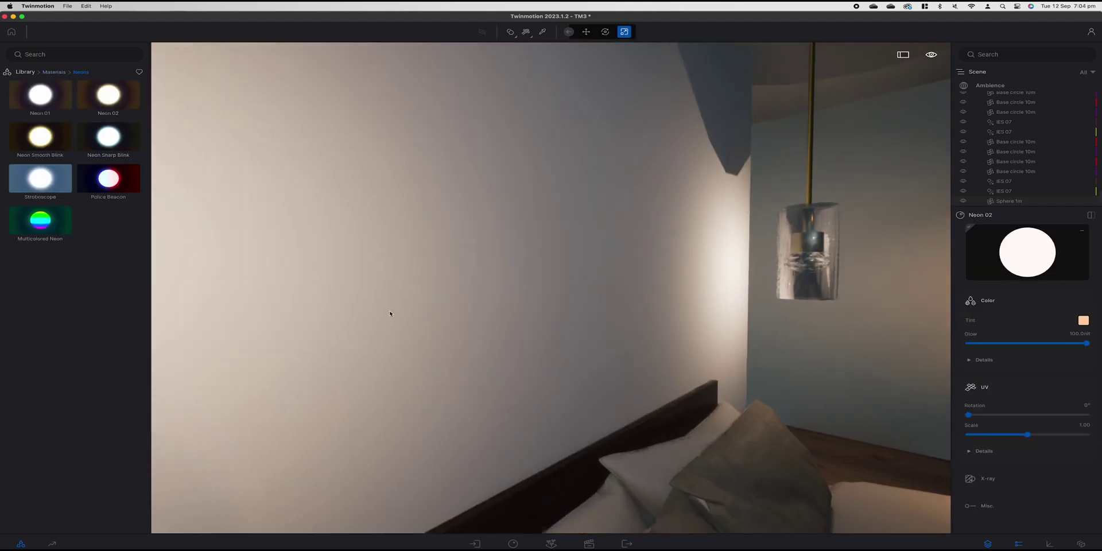
pyautogui.moveTo(551, 318); pyautogui.dragTo(344, 317, button='right')
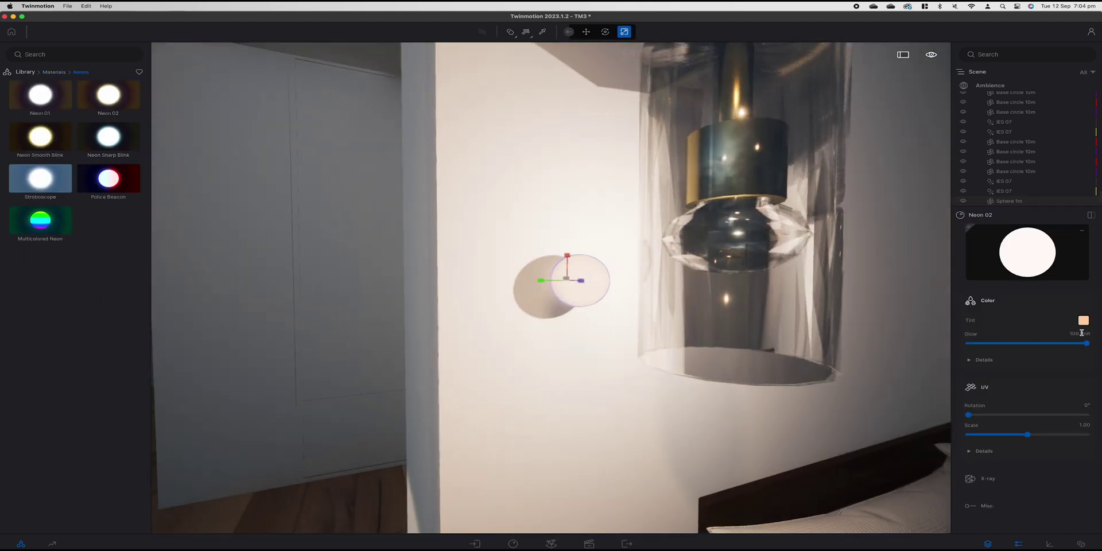
pyautogui.click(1082, 332)
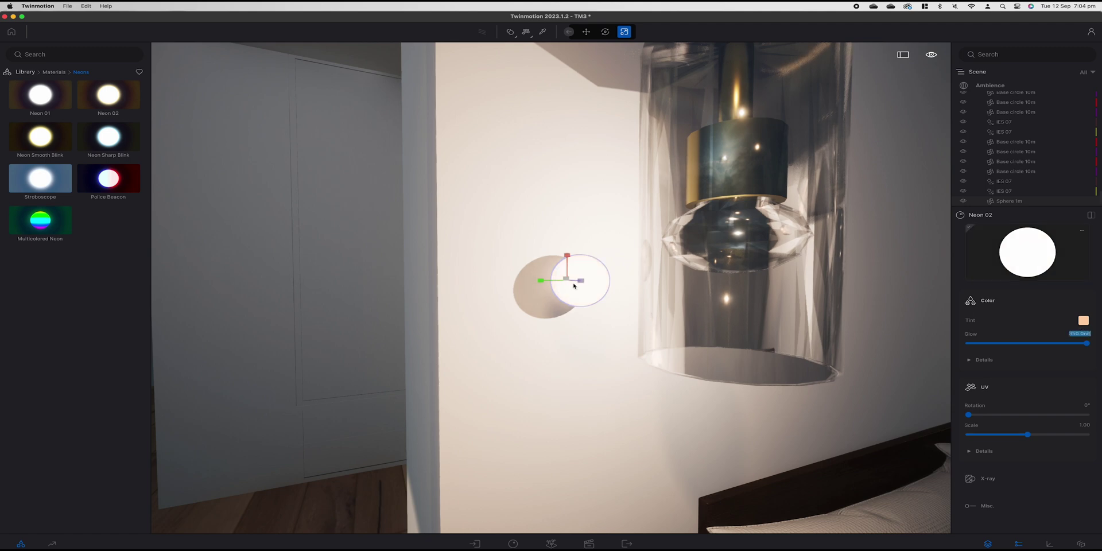
# Move the glowing sphere inside the glass shade of the pendant nearest the glazing, centred under its lamp holder
pyautogui.moveTo(727, 238); pyautogui.dragTo(733, 231)
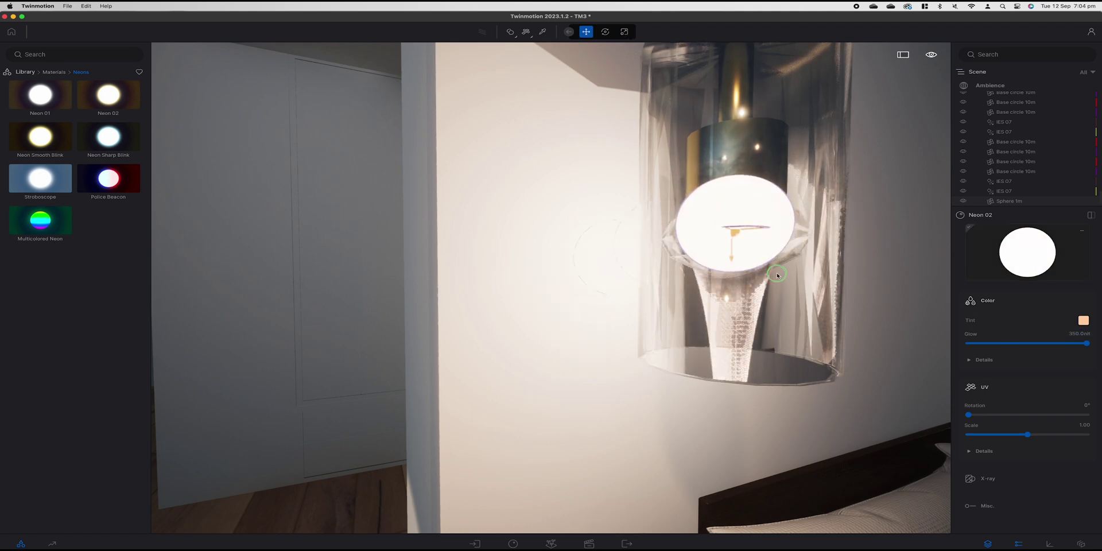
pyautogui.moveTo(733, 231); pyautogui.dragTo(552, 264, button='right')
pyautogui.scroll(-5, 463, 408)
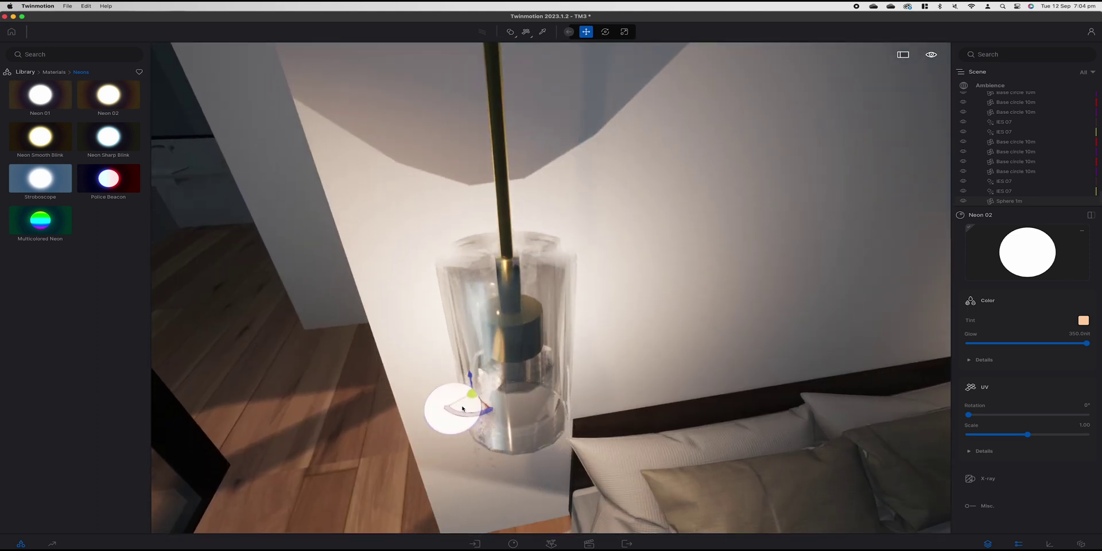
pyautogui.moveTo(473, 403); pyautogui.dragTo(522, 387)
pyautogui.press('space')
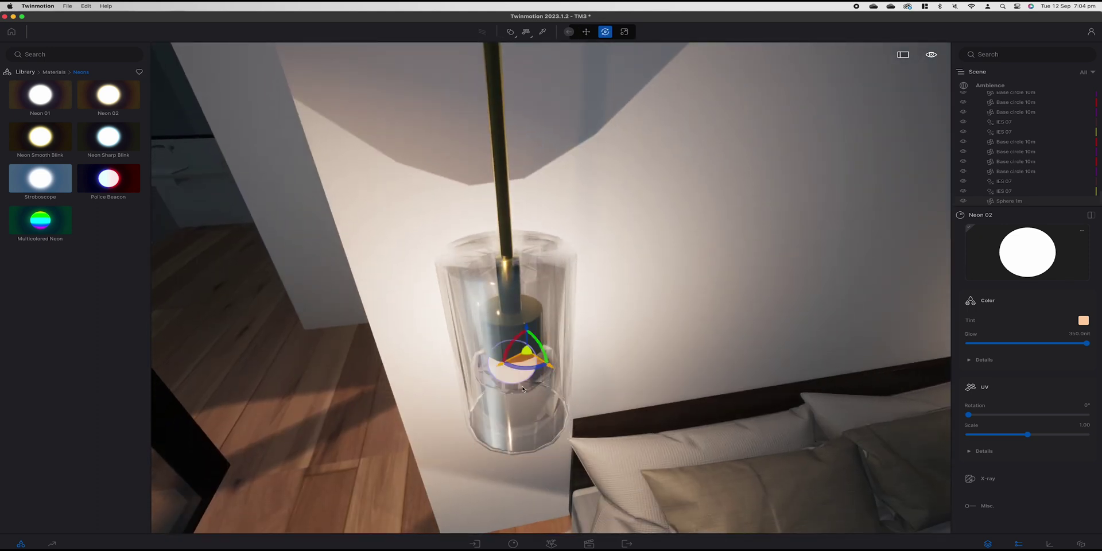
pyautogui.press('space')
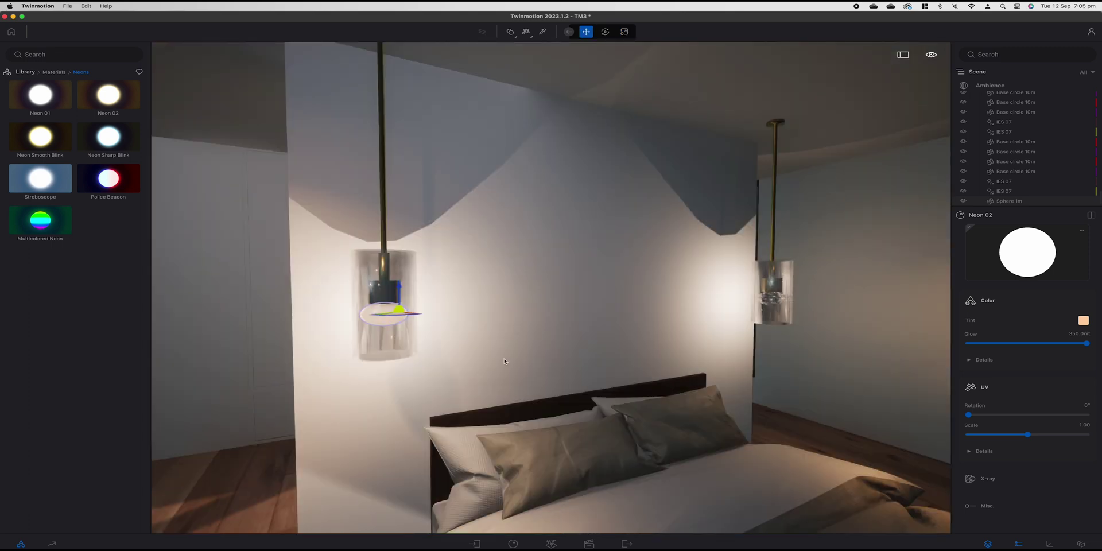
# Select the glowing sphere and copy it across the headboard wall towards the other bedside pendant
pyautogui.click(383, 310)
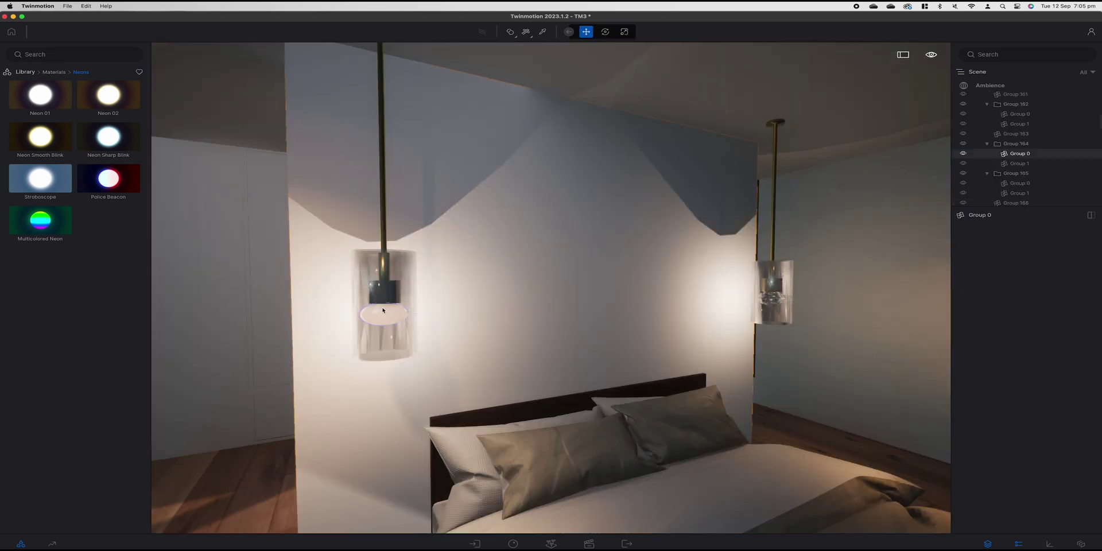
pyautogui.press('Escape')
pyautogui.scroll(-10, 1025, 202)
pyautogui.scroll(-10, 1022, 189)
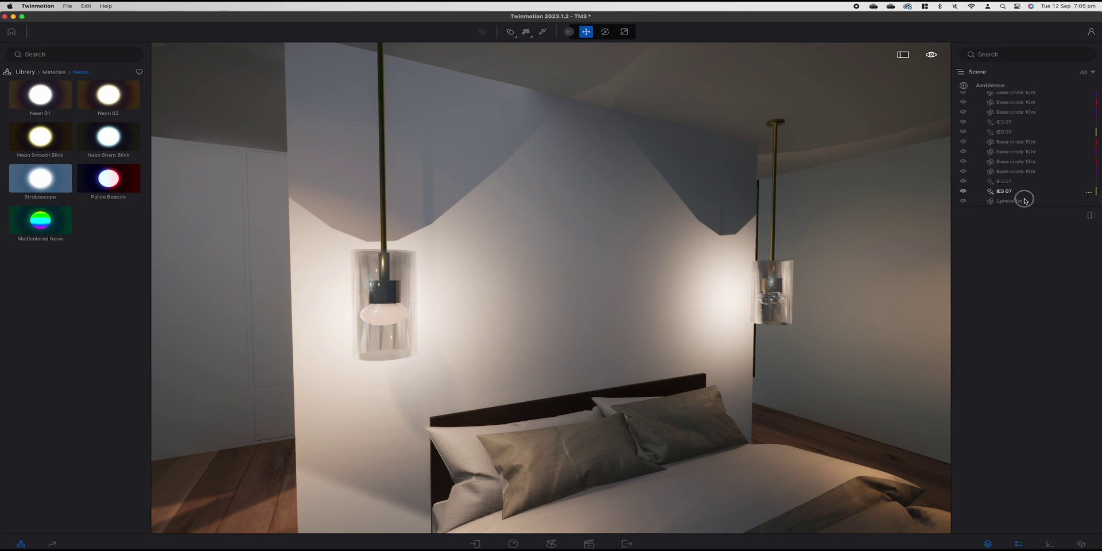
pyautogui.doubleClick(1010, 201)
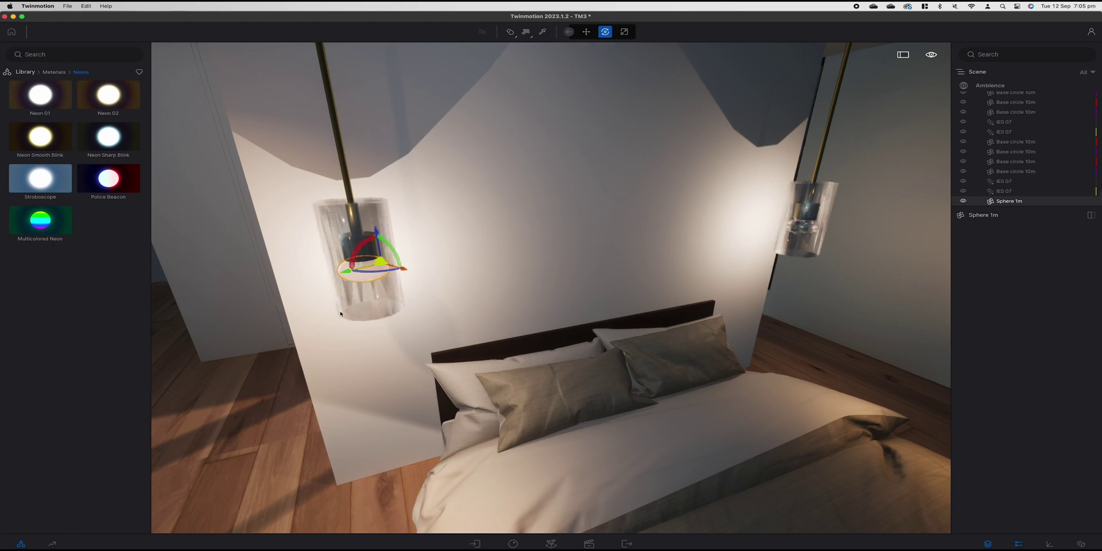
pyautogui.keyDown('alt'); pyautogui.moveTo(379, 270); pyautogui.dragTo(725, 269); pyautogui.keyUp('alt')
# Pick the Neon 02 material from the copied sphere and set its glow to 5000 nit
pyautogui.press('t')
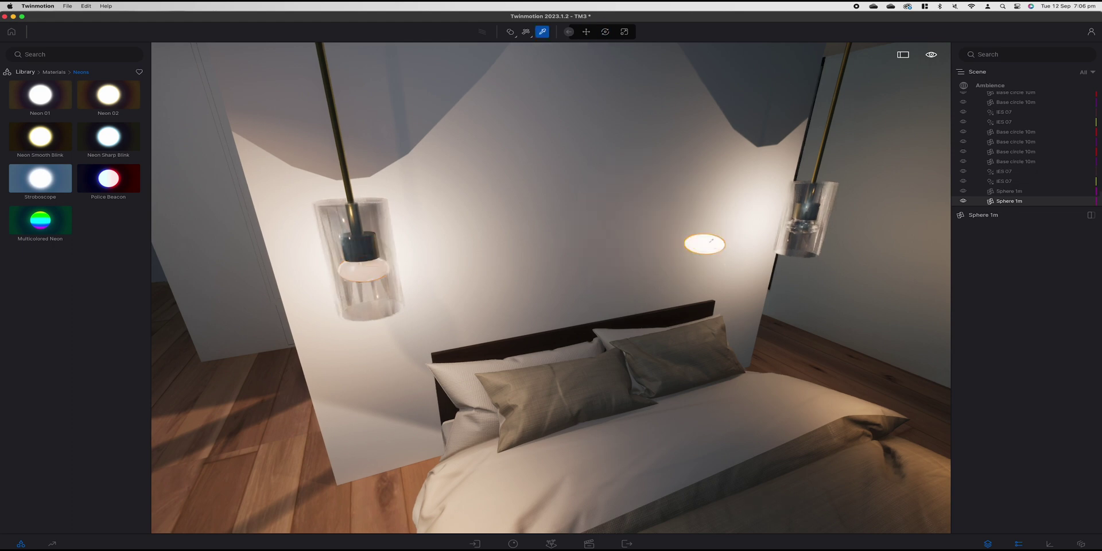
pyautogui.click(705, 244)
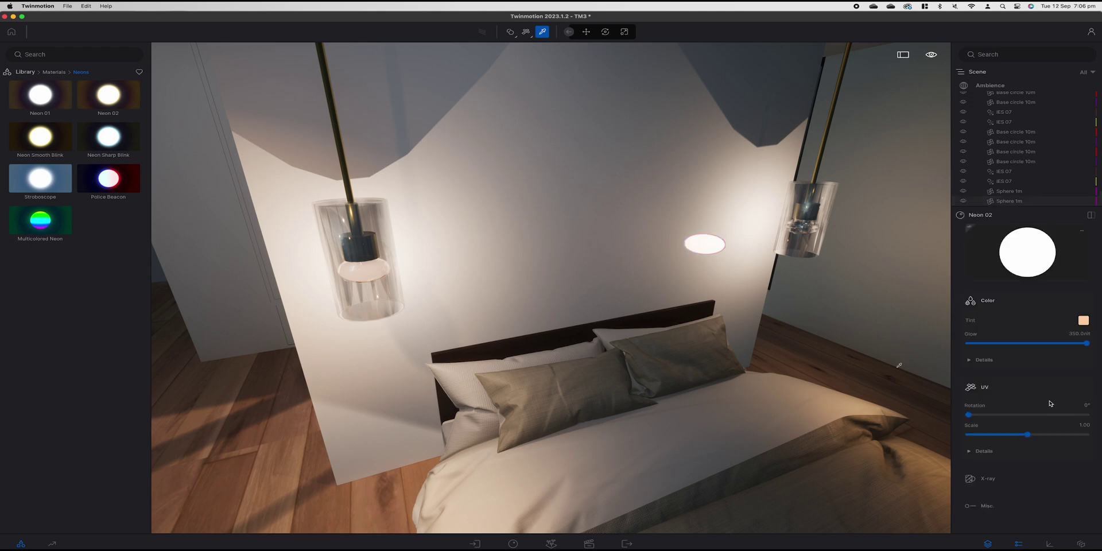
pyautogui.click(1083, 334)
pyautogui.write('5000')
pyautogui.press('Return')
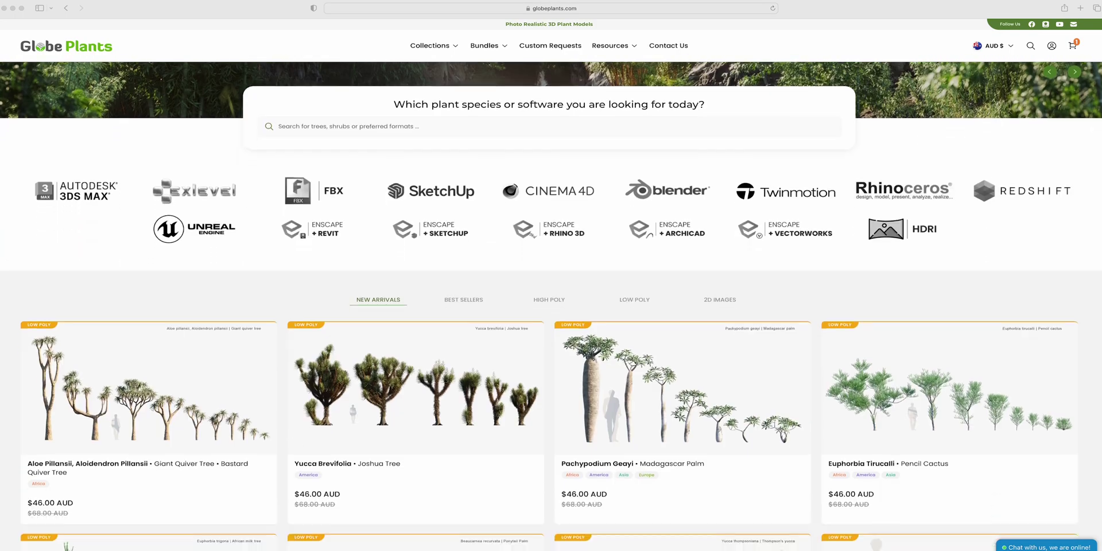
# Switch to the Globe Plants website and look through its new arrivals, plant types, bundles and custom requests
pyautogui.scroll(-5, 551, 287)
pyautogui.scroll(-8, 551, 287)
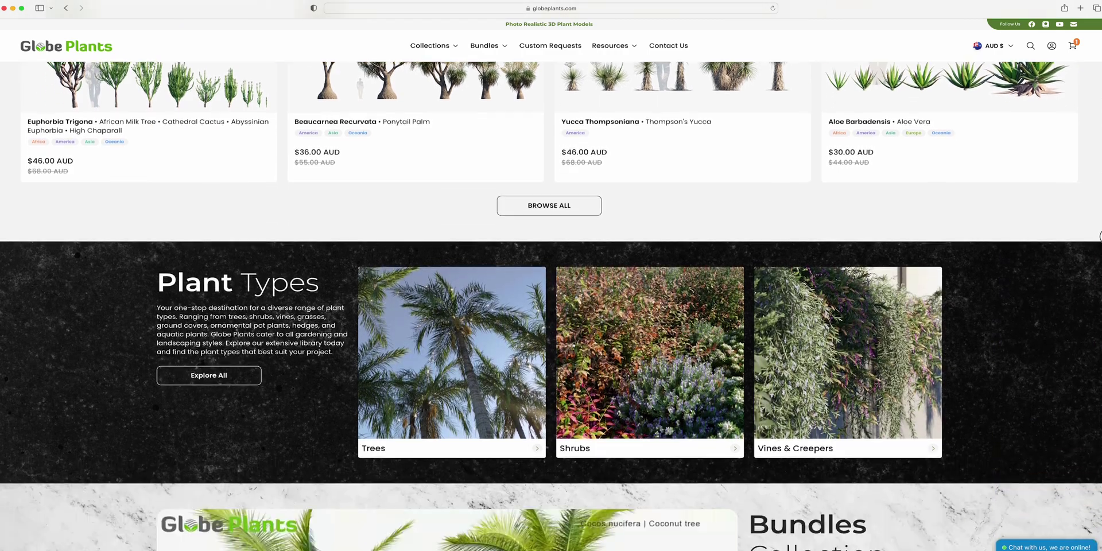
pyautogui.scroll(-6, 551, 287)
pyautogui.scroll(-4, 551, 287)
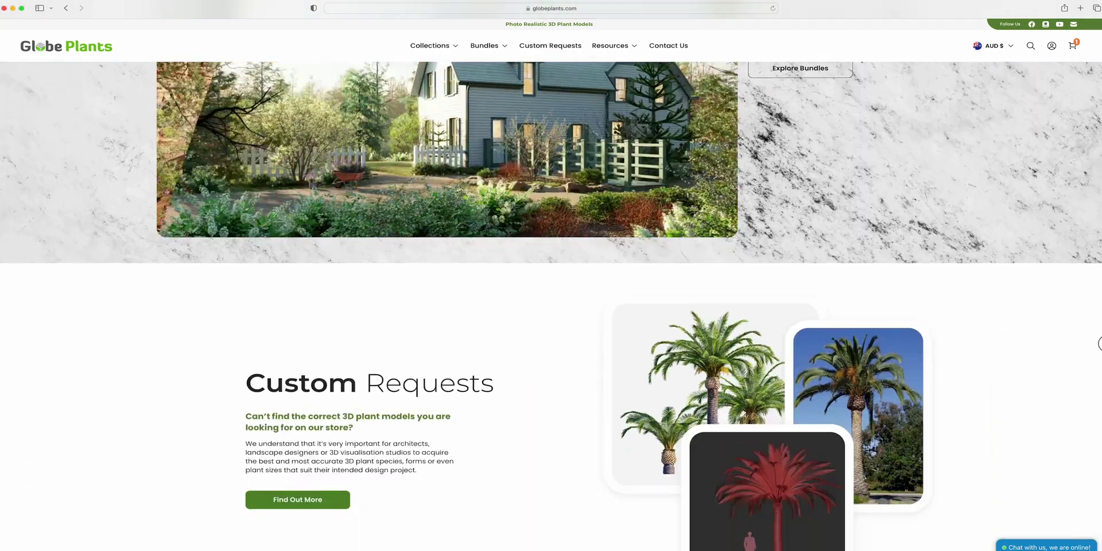
pyautogui.scroll(-7, 552, 287)
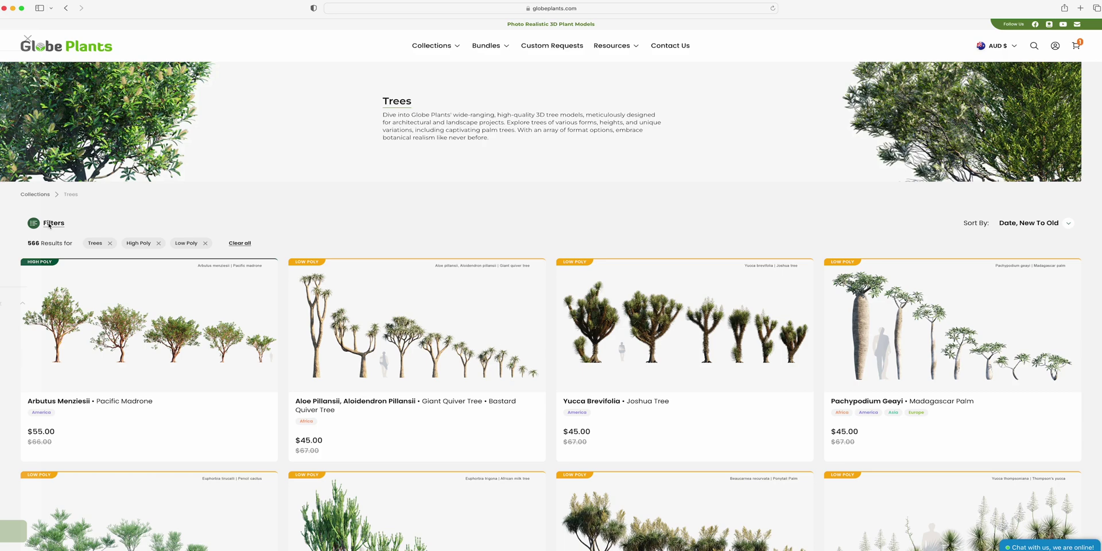
# Filter the Globe Plants tree collection to models in Twinmotion format
pyautogui.click(50, 223)
pyautogui.click(169, 118)
pyautogui.click(216, 39)
pyautogui.scroll(-1, 551, 288)
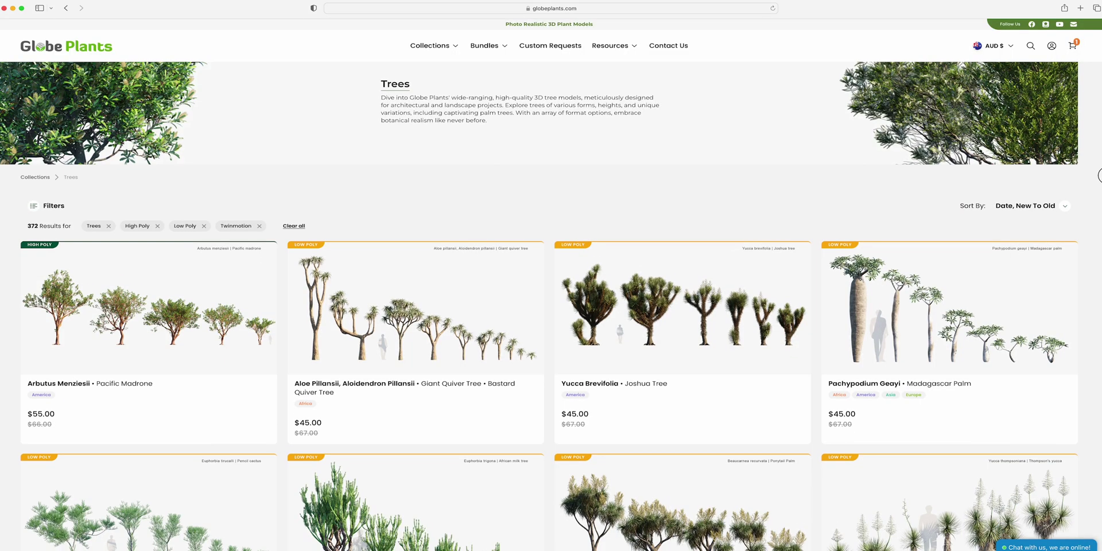
# Open the Yucca Brevifolia (Joshua Tree) model page and add its Twinmotion (Low Poly) format to the cart
pyautogui.moveTo(1101, 176); pyautogui.dragTo(1100, 156)
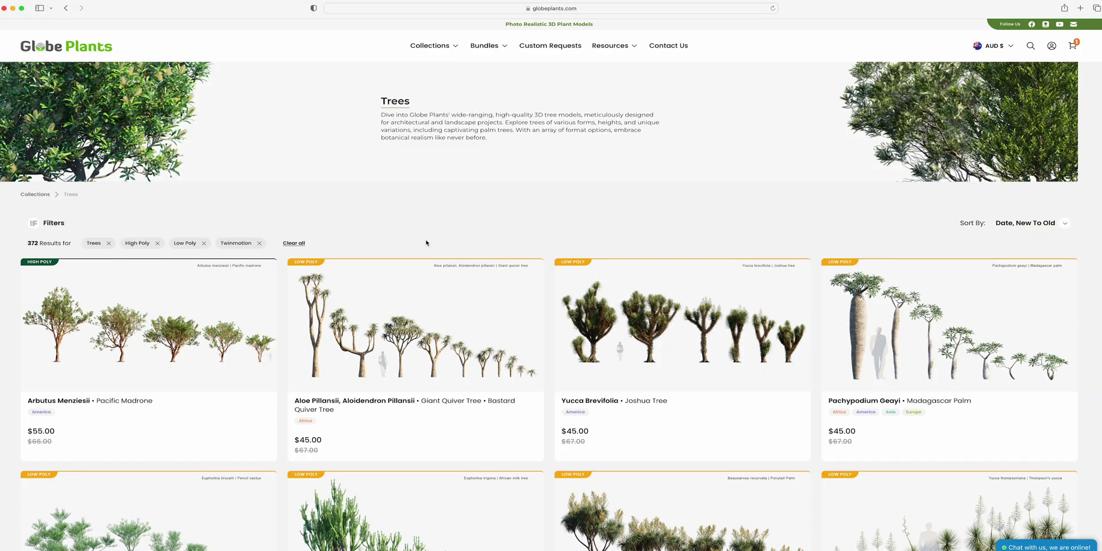
pyautogui.click(557, 312)
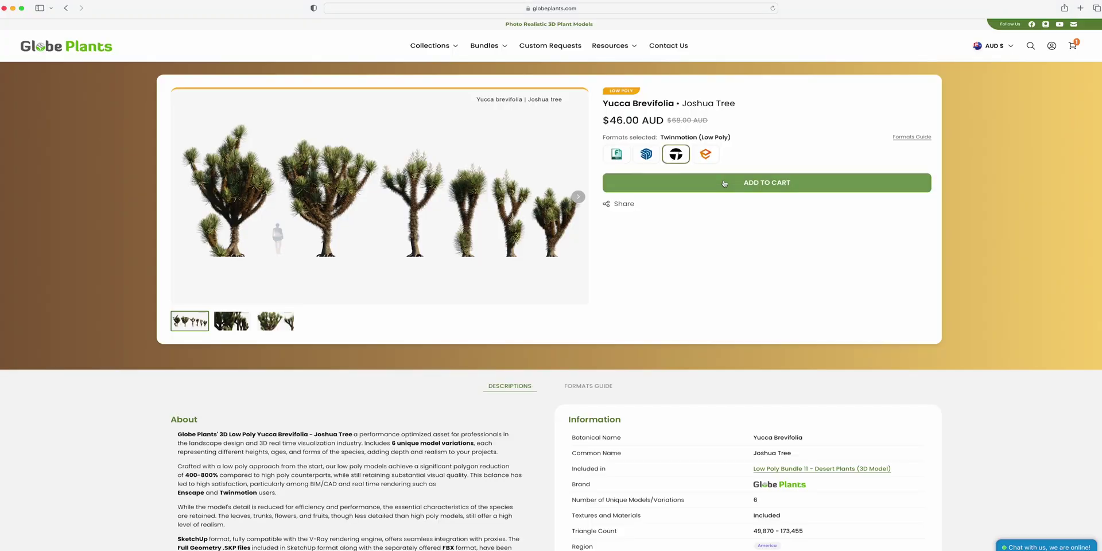
pyautogui.click(724, 183)
pyautogui.click(665, 120)
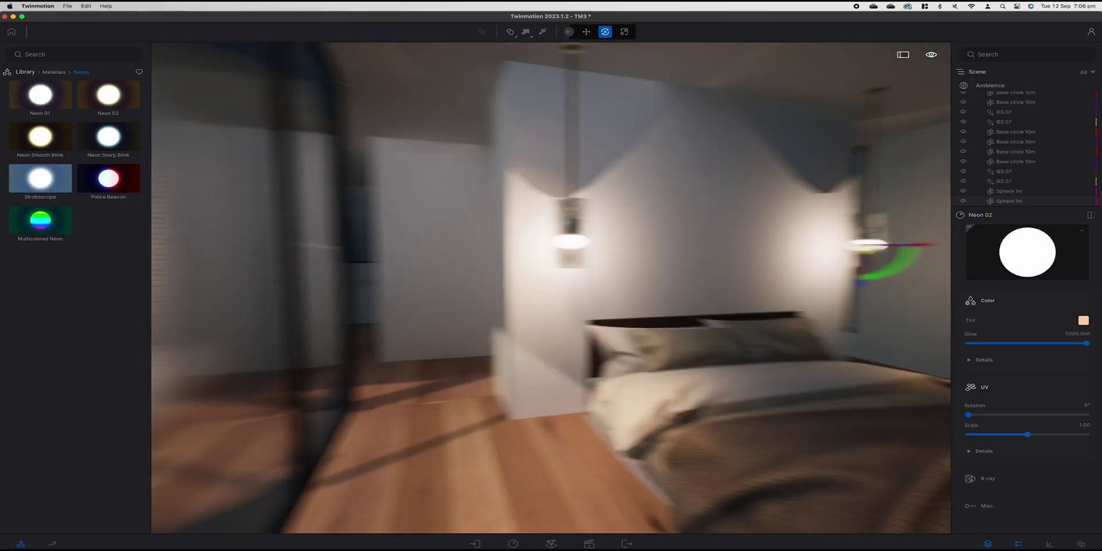
# Switch to Twinmotion, go to the marble kitchen island and turn on auto-exposure in the ambience's global lighting
pyautogui.press('w')
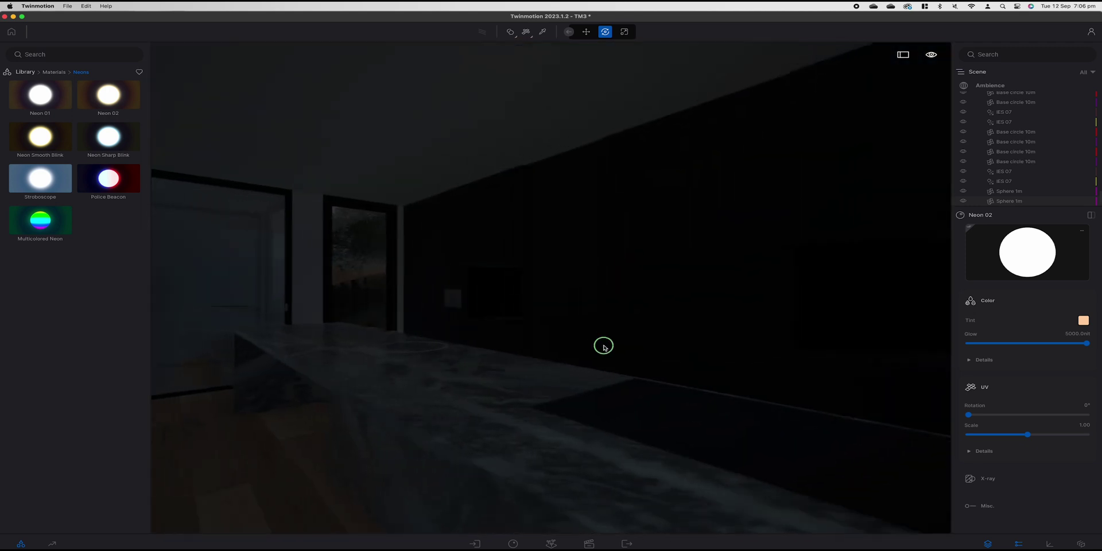
pyautogui.moveTo(604, 346); pyautogui.dragTo(666, 346, button='right')
pyautogui.press('w')
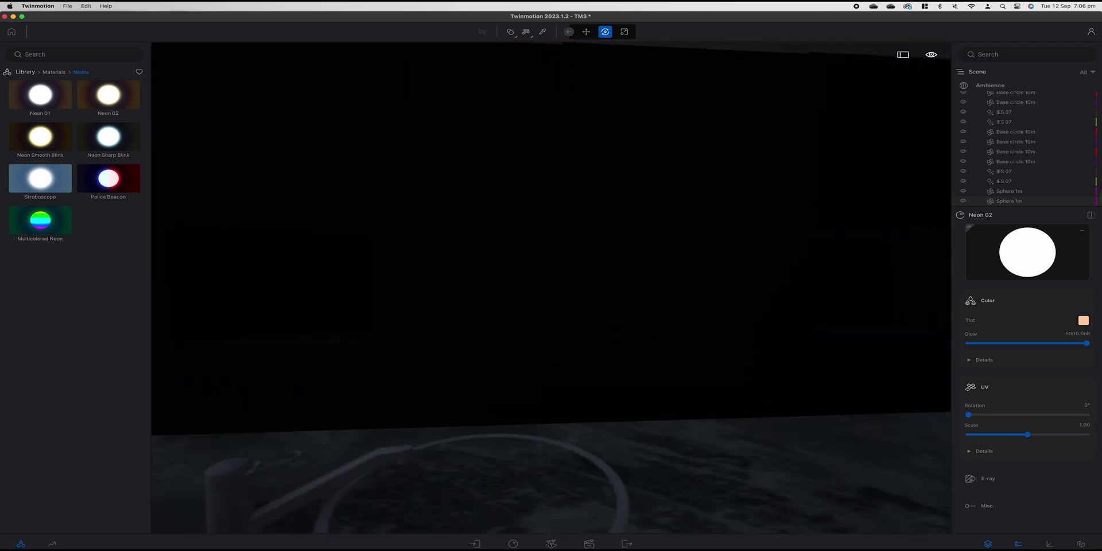
pyautogui.press('s')
pyautogui.press('a')
pyautogui.moveTo(572, 351); pyautogui.dragTo(660, 351, button='right')
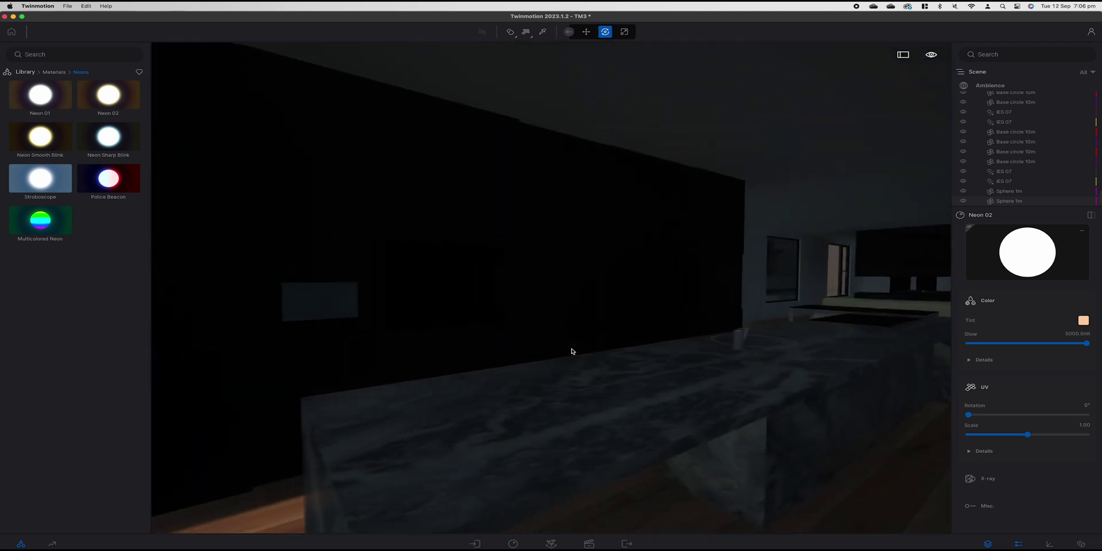
pyautogui.click(995, 86)
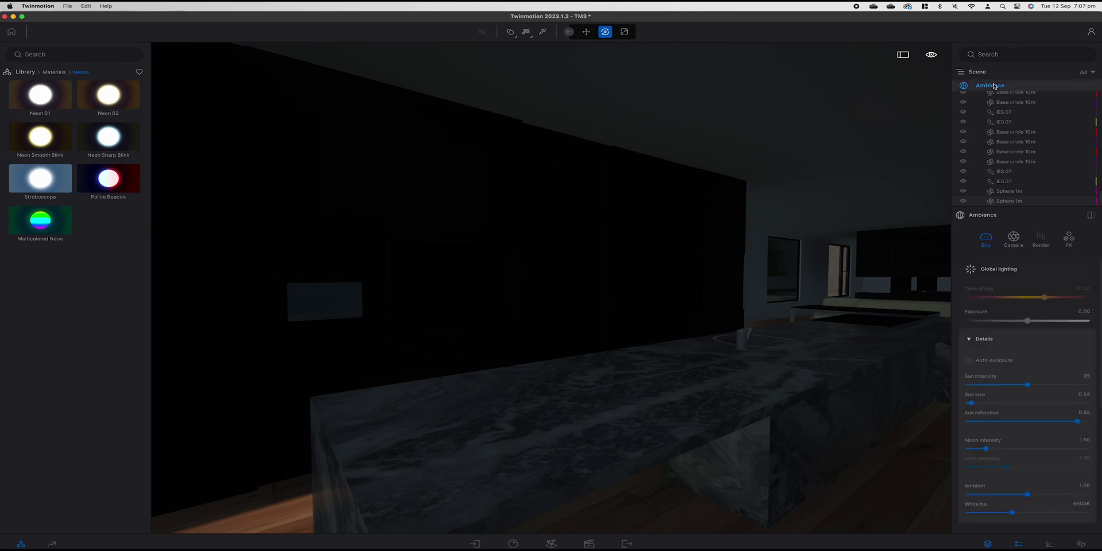
pyautogui.click(975, 362)
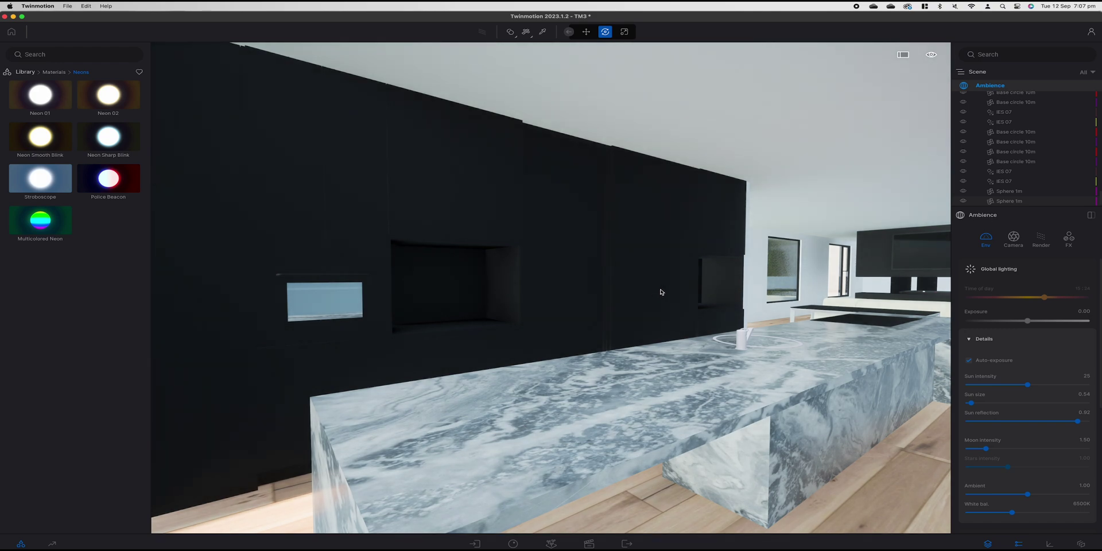
# Place a Neon light from the library on the marble kitchen island's front face, beneath the countertop overhang
pyautogui.moveTo(704, 294); pyautogui.dragTo(863, 294, button='right')
pyautogui.press('d')
pyautogui.press('q')
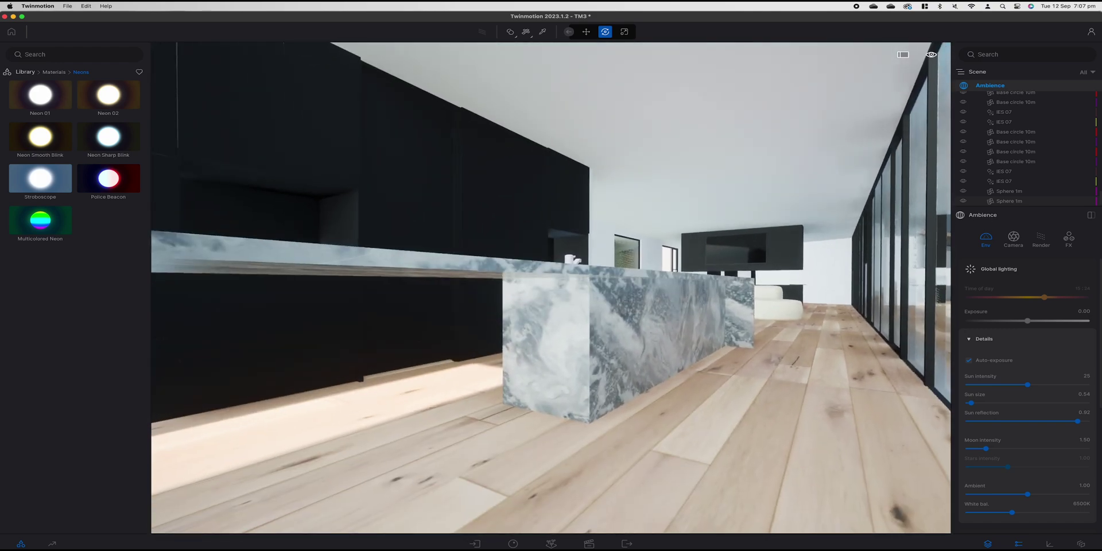
pyautogui.press('q')
pyautogui.moveTo(678, 280); pyautogui.dragTo(678, 268, button='right')
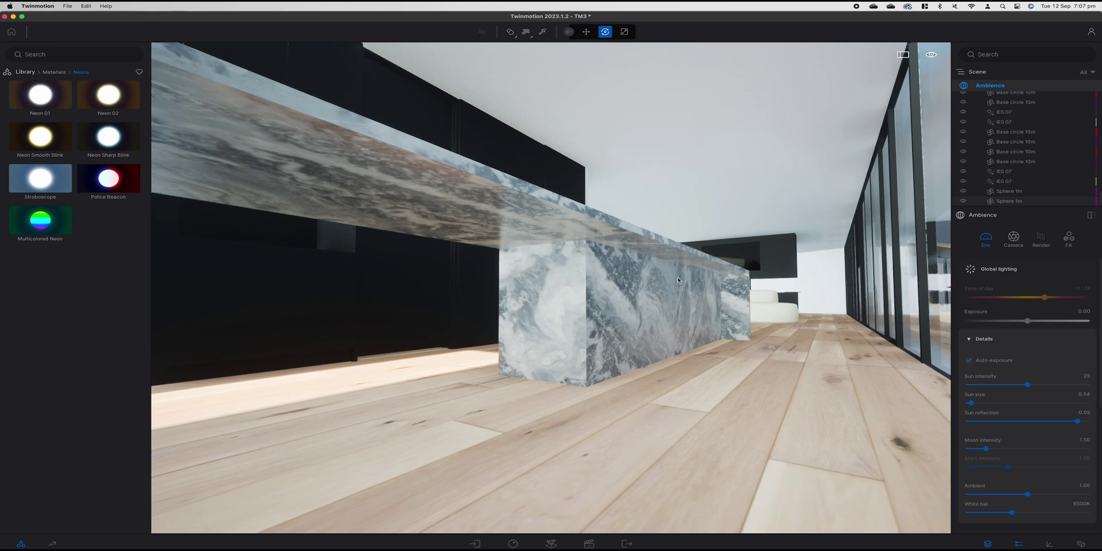
pyautogui.click(24, 72)
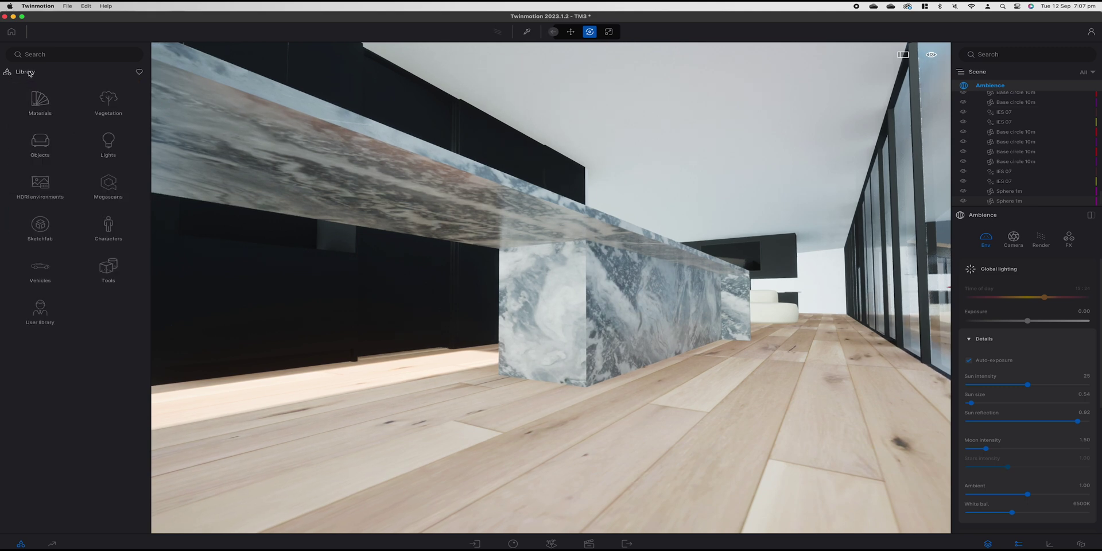
pyautogui.click(108, 141)
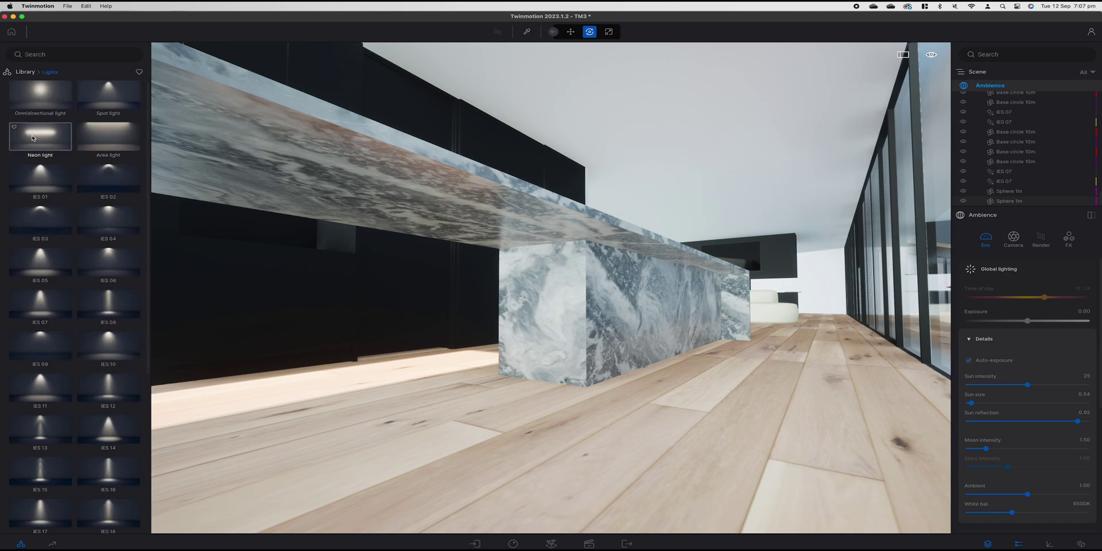
pyautogui.moveTo(33, 137); pyautogui.dragTo(665, 317)
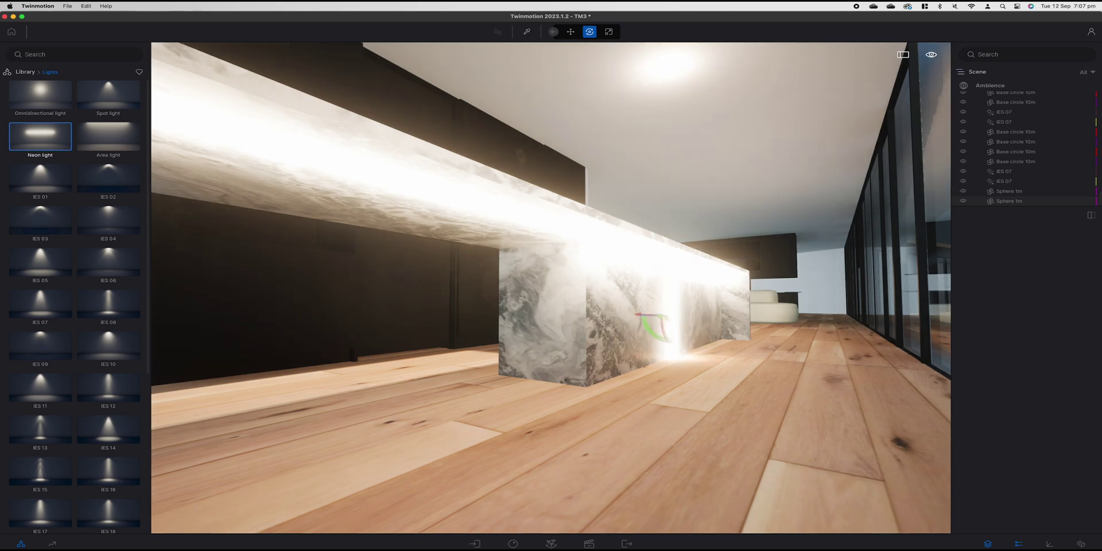
# Set the new neon light's intensity to 450 lm and its length to 3 m
pyautogui.click(1016, 201)
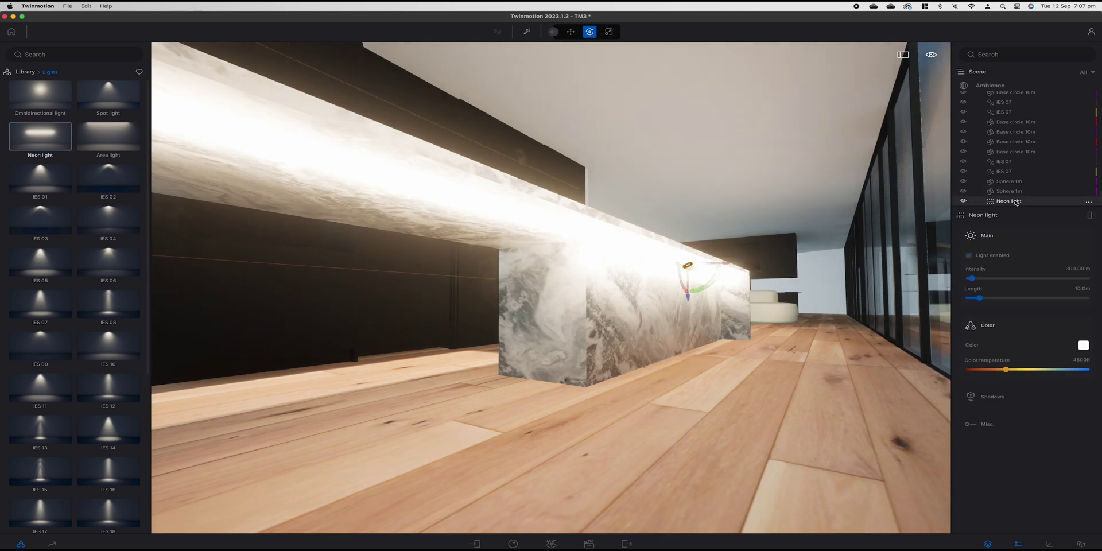
pyautogui.click(1078, 269)
pyautogui.write('450')
pyautogui.press('Return')
pyautogui.click(1084, 288)
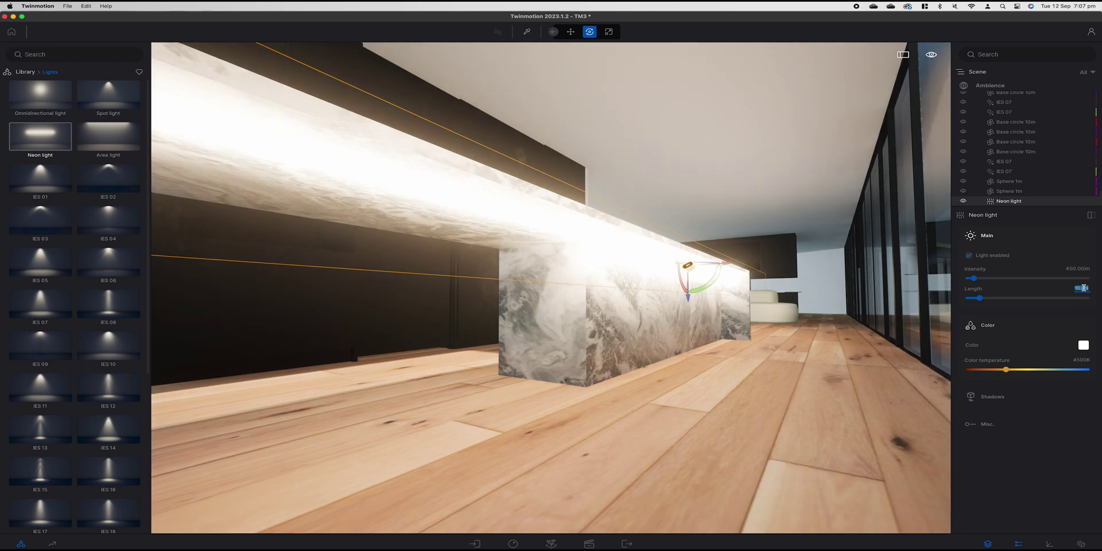
pyautogui.press('Return')
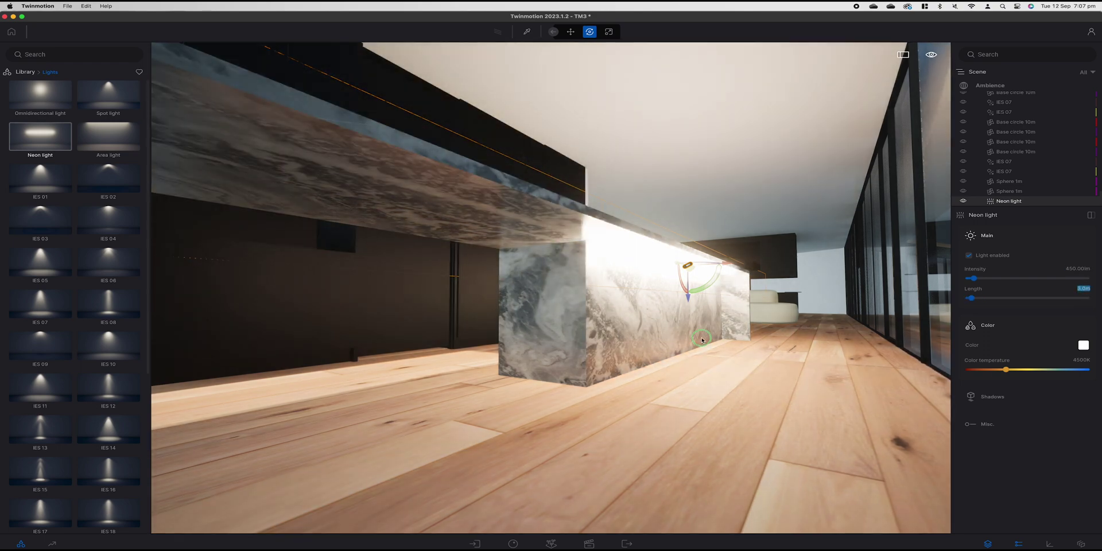
# Shift the neon light along the underside of the island countertop and enable its shadows
pyautogui.moveTo(696, 332); pyautogui.dragTo(590, 286, button='right')
pyautogui.moveTo(590, 286); pyautogui.dragTo(696, 288)
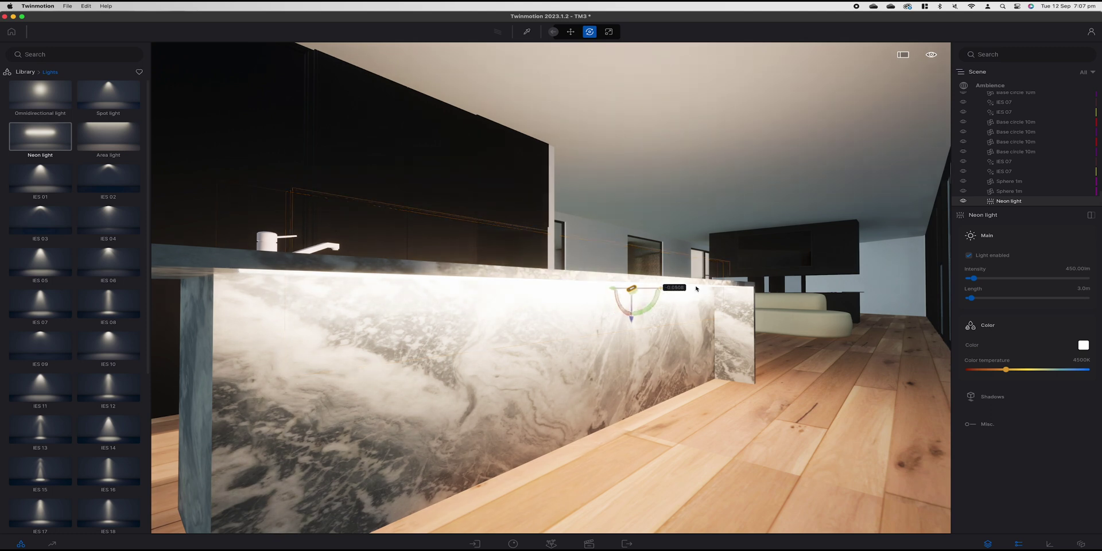
pyautogui.click(986, 396)
pyautogui.click(969, 416)
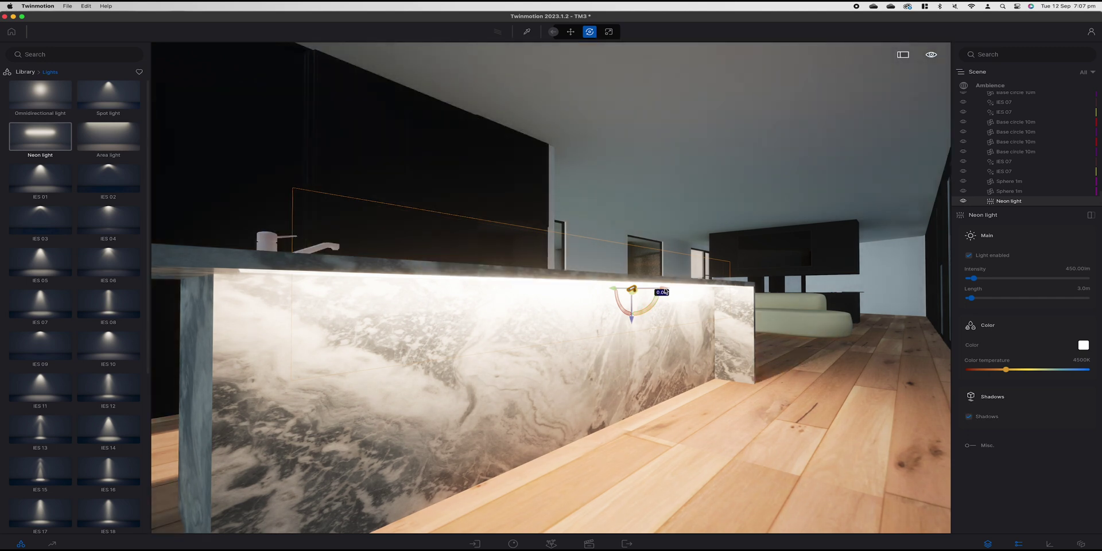
pyautogui.moveTo(651, 290); pyautogui.dragTo(655, 287)
# Turn off auto-exposure in the ambience's global lighting
pyautogui.scroll(10, 1010, 168)
pyautogui.click(991, 85)
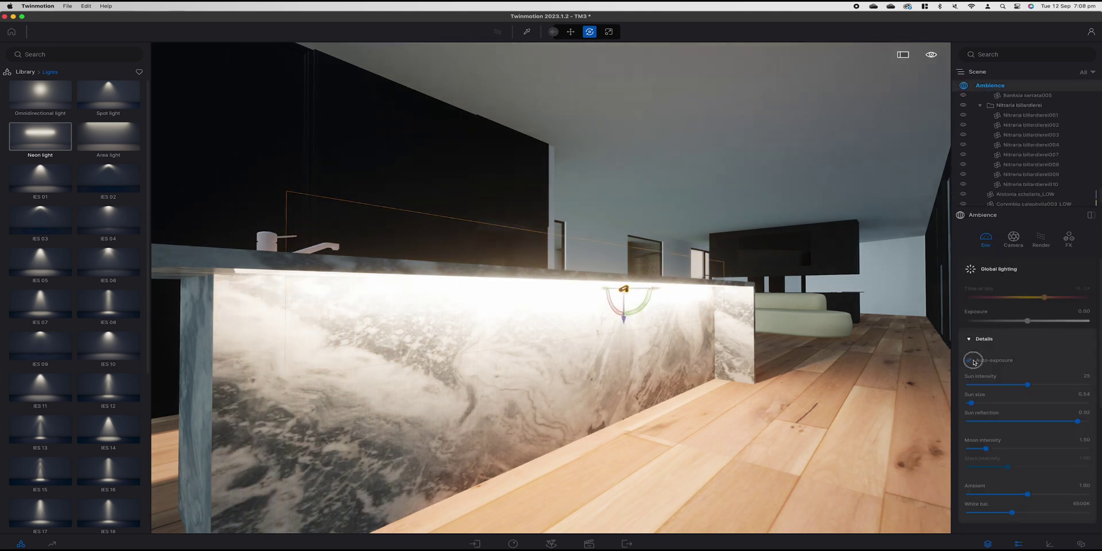
pyautogui.click(969, 360)
# Set the intensity of the neon light under the kitchen island to 150 lm
pyautogui.moveTo(821, 362); pyautogui.dragTo(784, 363, button='right')
pyautogui.press('s')
pyautogui.press('s')
pyautogui.press('a')
pyautogui.press('s')
pyautogui.press('q')
pyautogui.moveTo(965, 353); pyautogui.dragTo(970, 352, button='right')
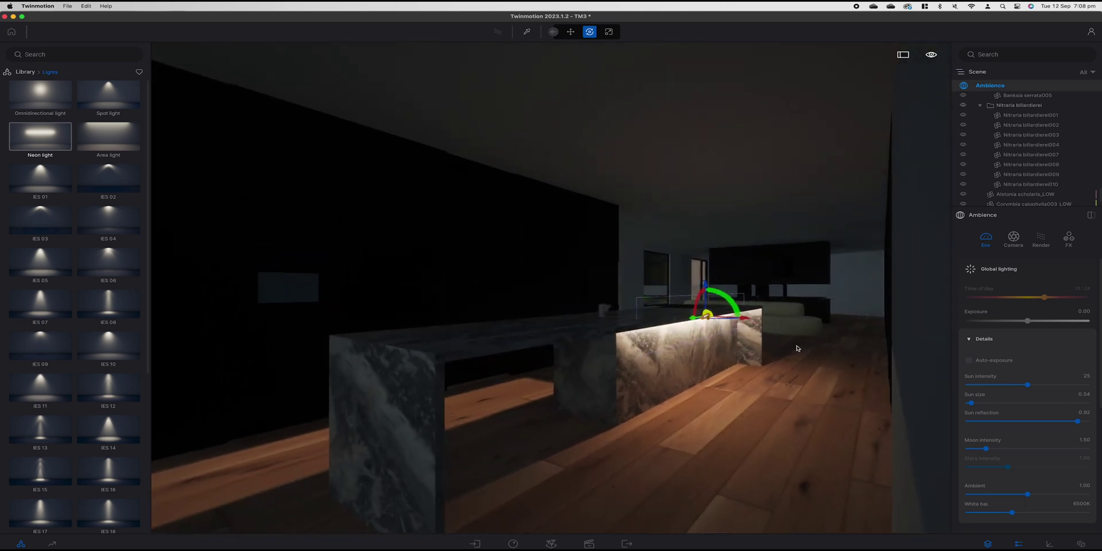
pyautogui.scroll(-5, 1015, 190)
pyautogui.click(1015, 200)
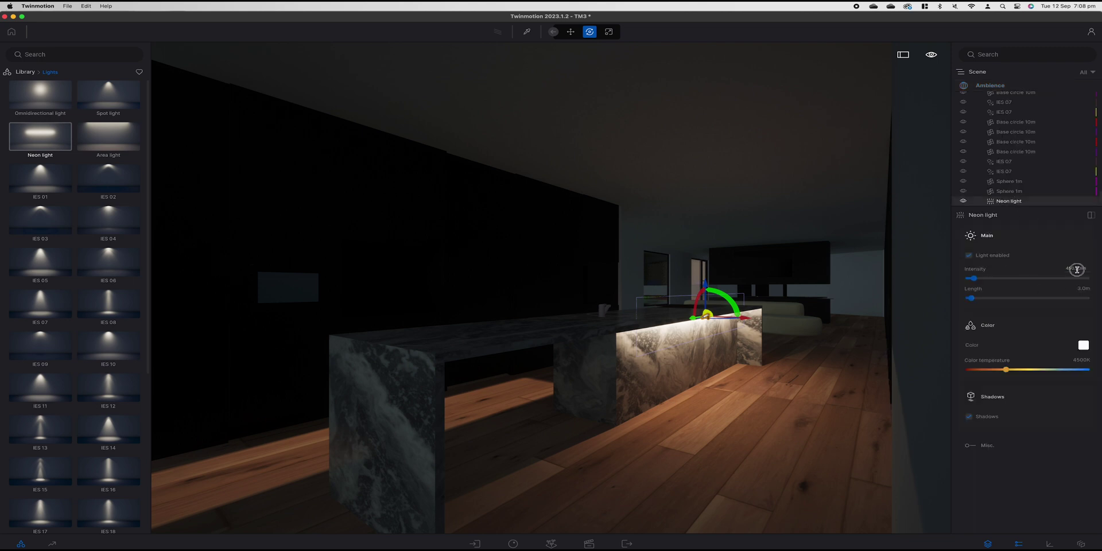
pyautogui.write('150')
pyautogui.press('Return')
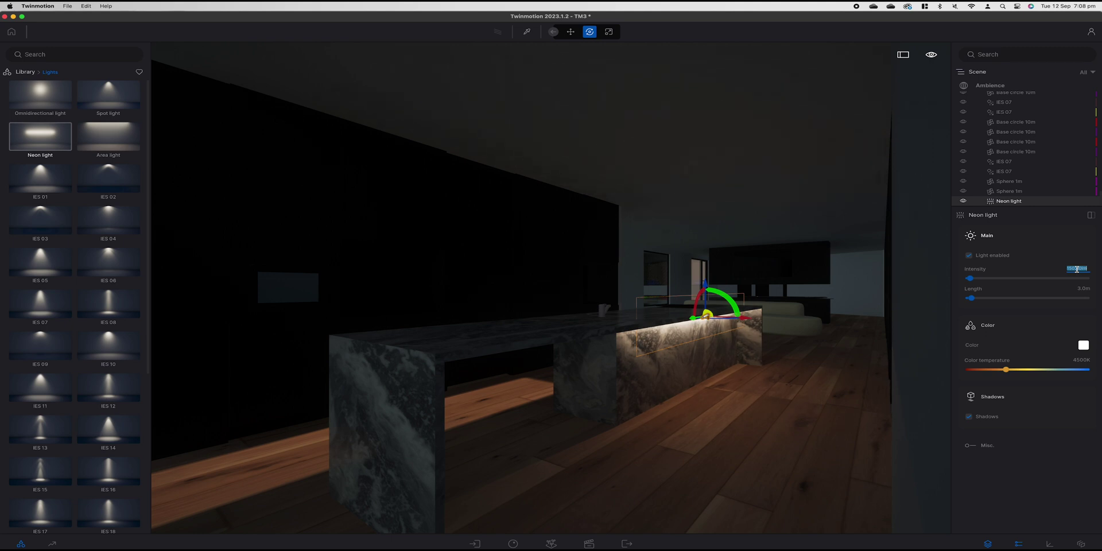
# Enable the Dusk to dawn option for the kitchen island's neon light
pyautogui.click(733, 348)
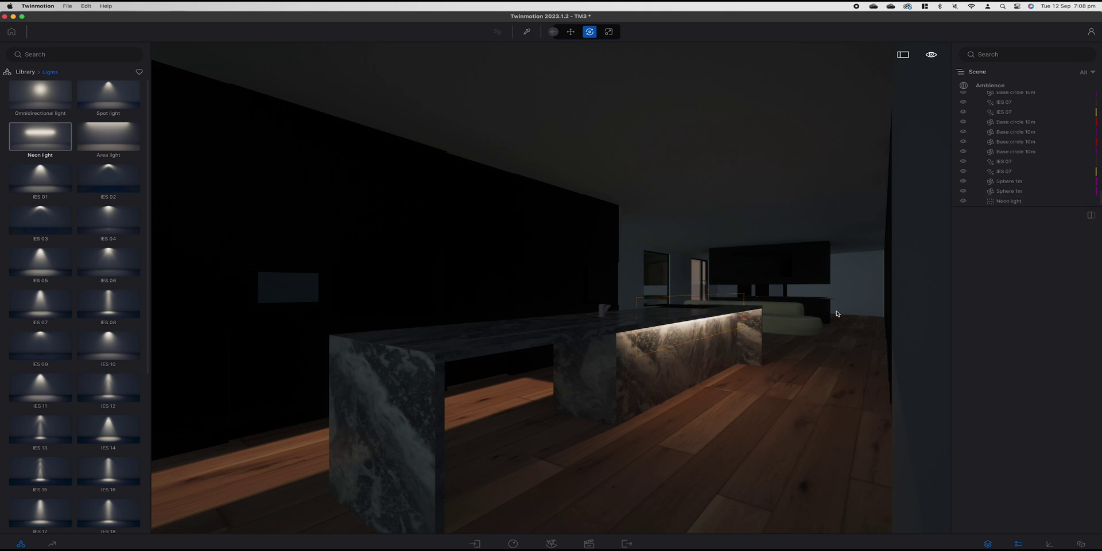
pyautogui.click(1009, 202)
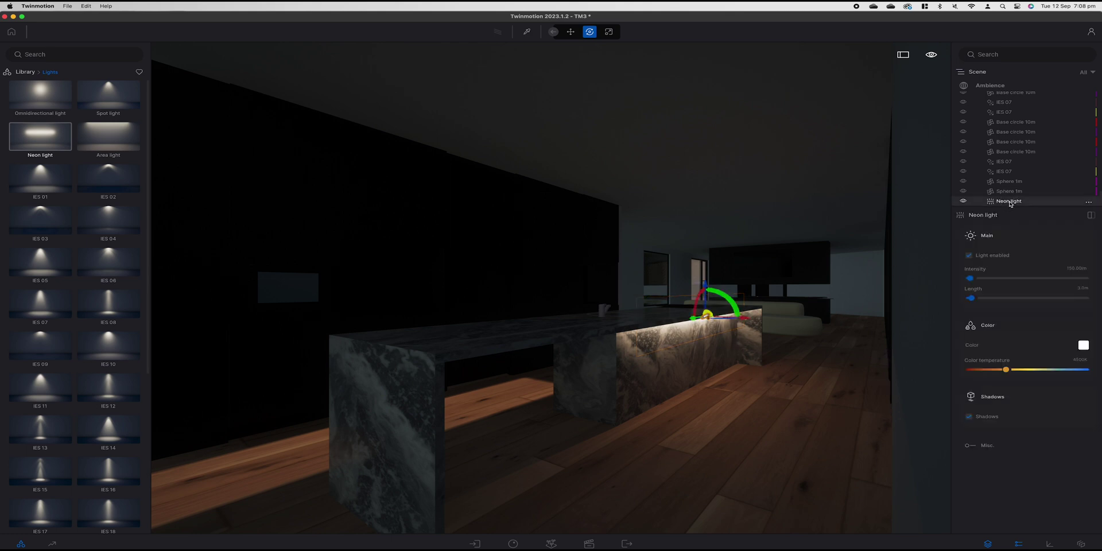
pyautogui.click(1016, 173)
pyautogui.click(1010, 161)
pyautogui.click(1010, 201)
pyautogui.click(1018, 450)
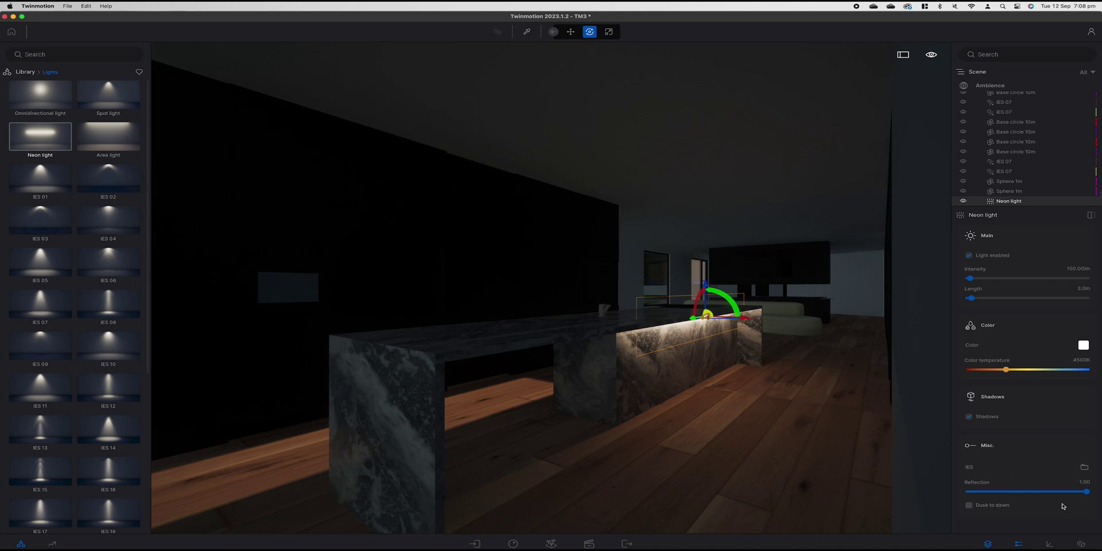
pyautogui.click(971, 506)
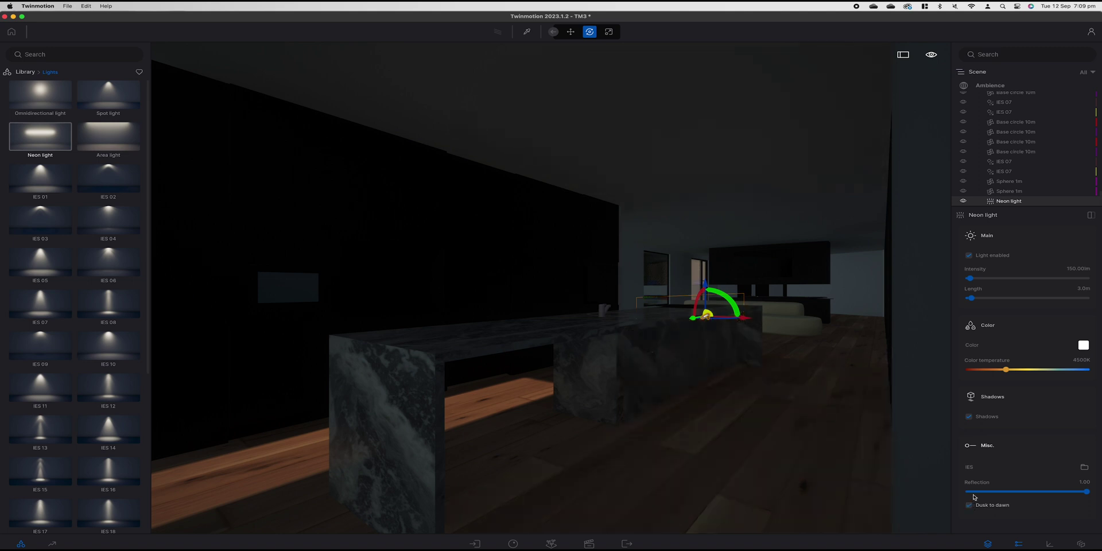
# Disable the HDRI environment in the scene's ambience settings
pyautogui.click(1002, 86)
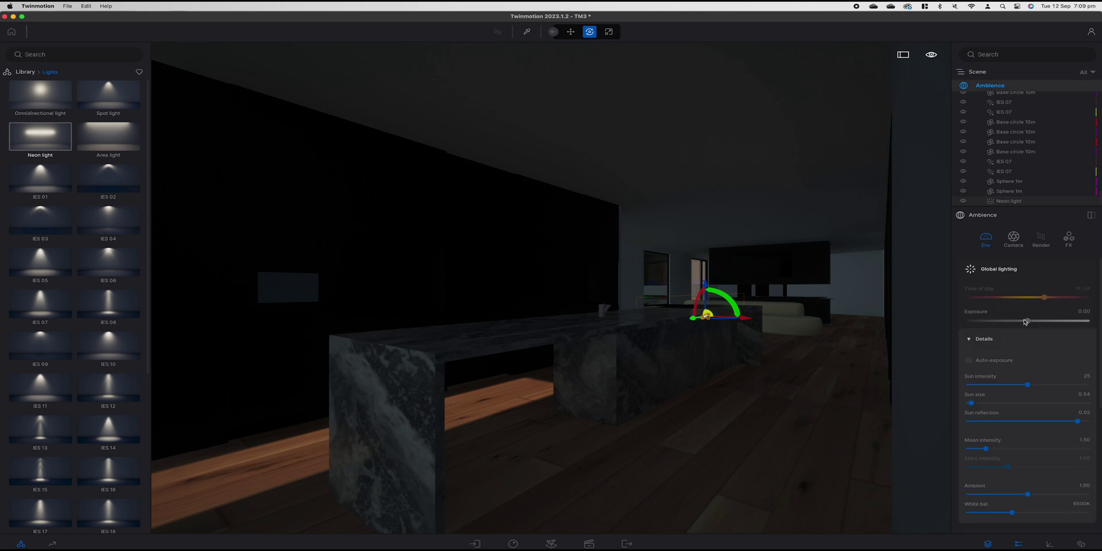
pyautogui.scroll(-5, 1010, 323)
pyautogui.click(1009, 461)
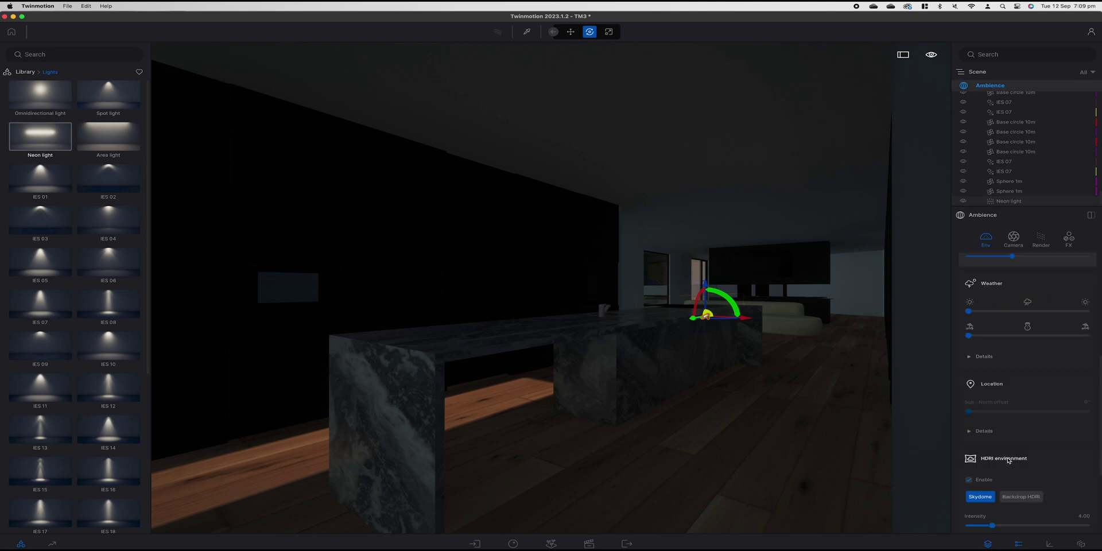
pyautogui.click(974, 481)
pyautogui.click(970, 482)
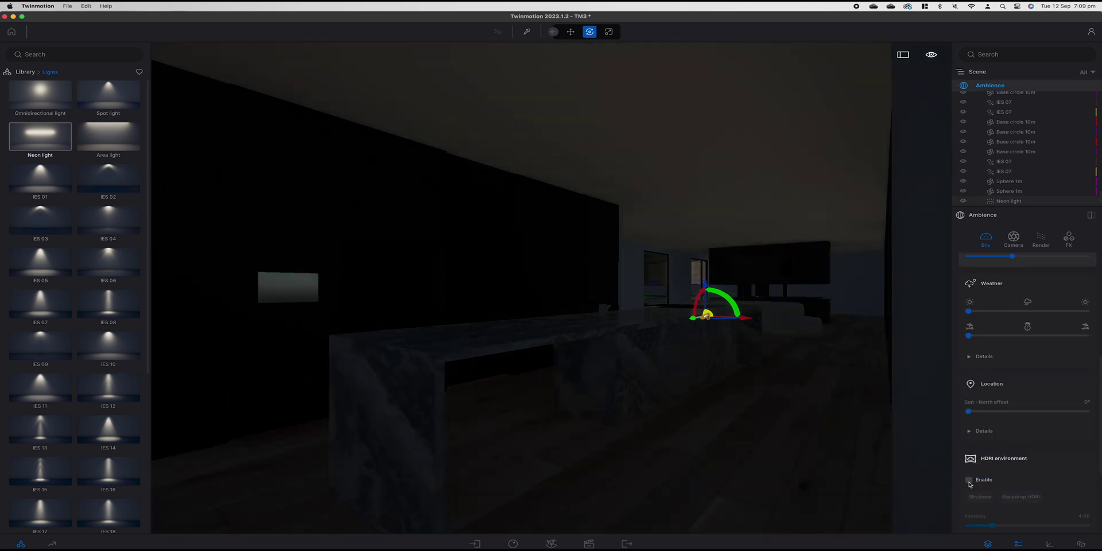
# Turn on auto-exposure and move the time of day past dusk to about 23:00
pyautogui.scroll(5, 1008, 474)
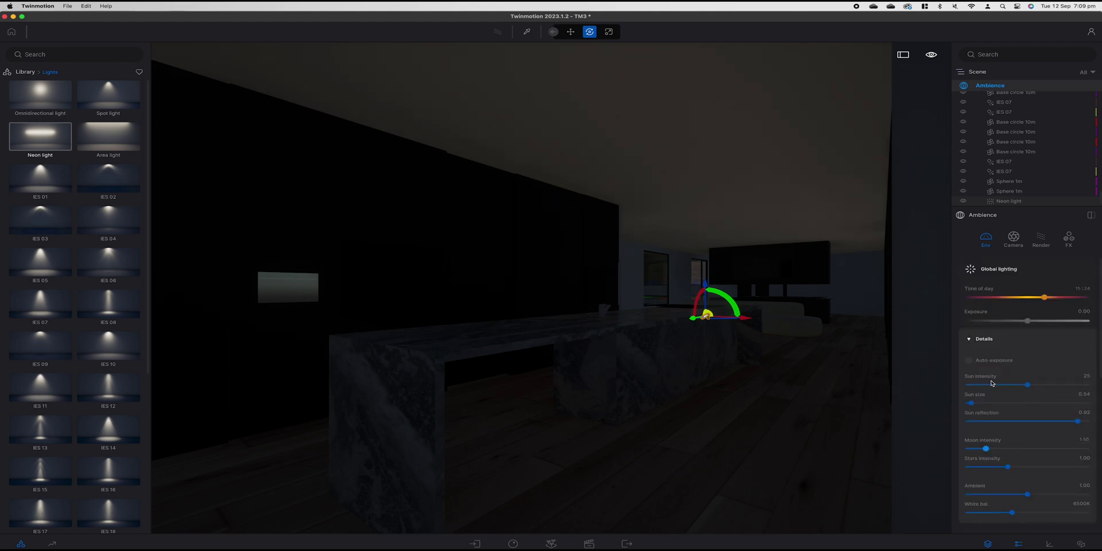
pyautogui.click(979, 362)
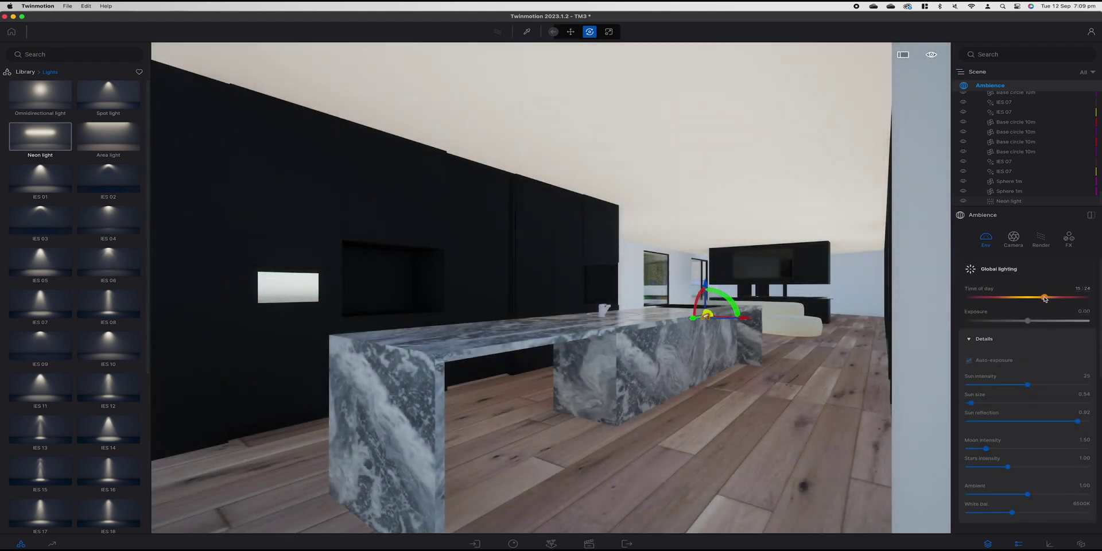
pyautogui.moveTo(1045, 299); pyautogui.dragTo(1074, 295)
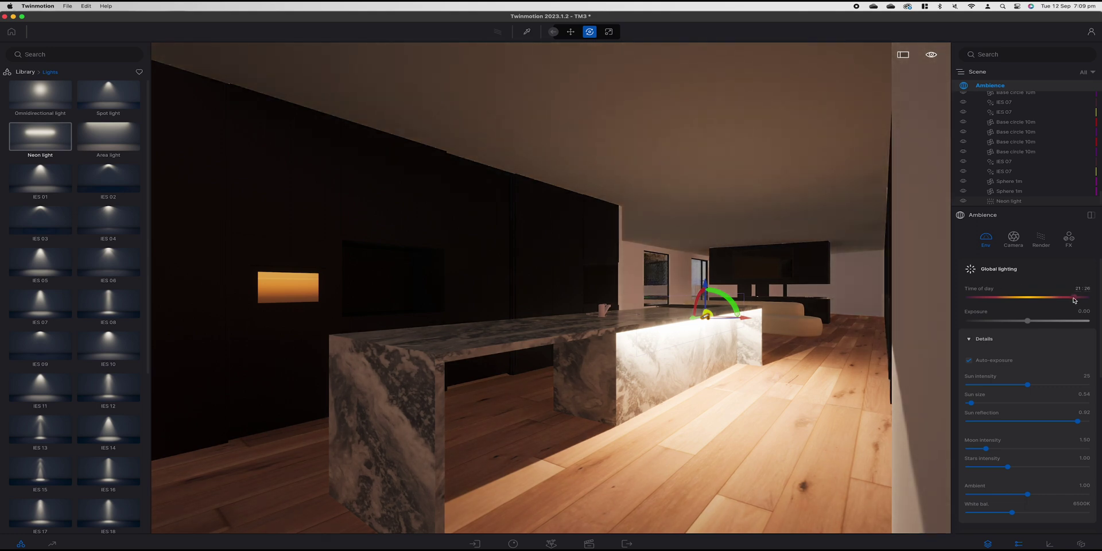
pyautogui.moveTo(1075, 299); pyautogui.dragTo(1085, 297)
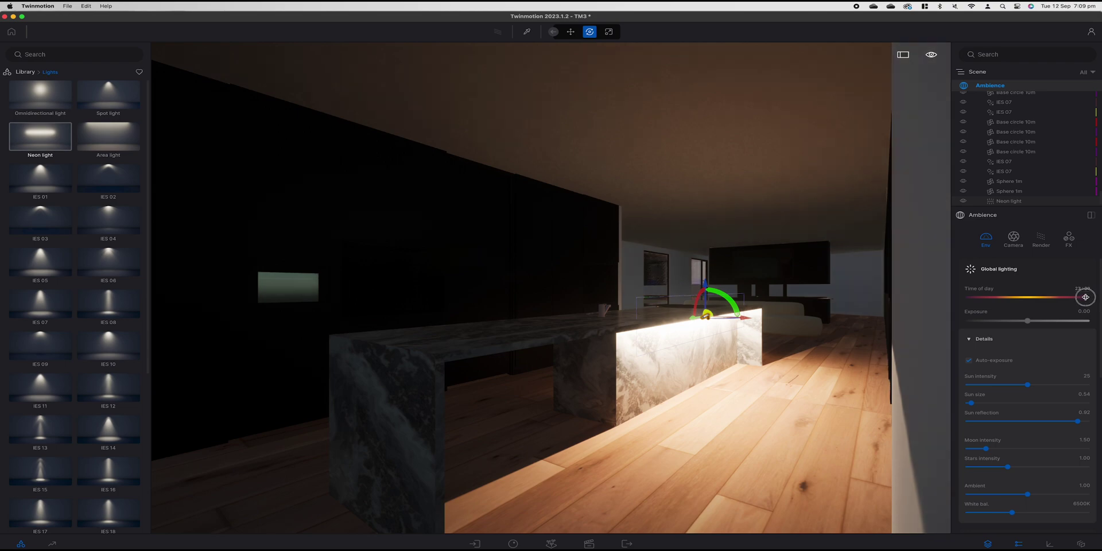